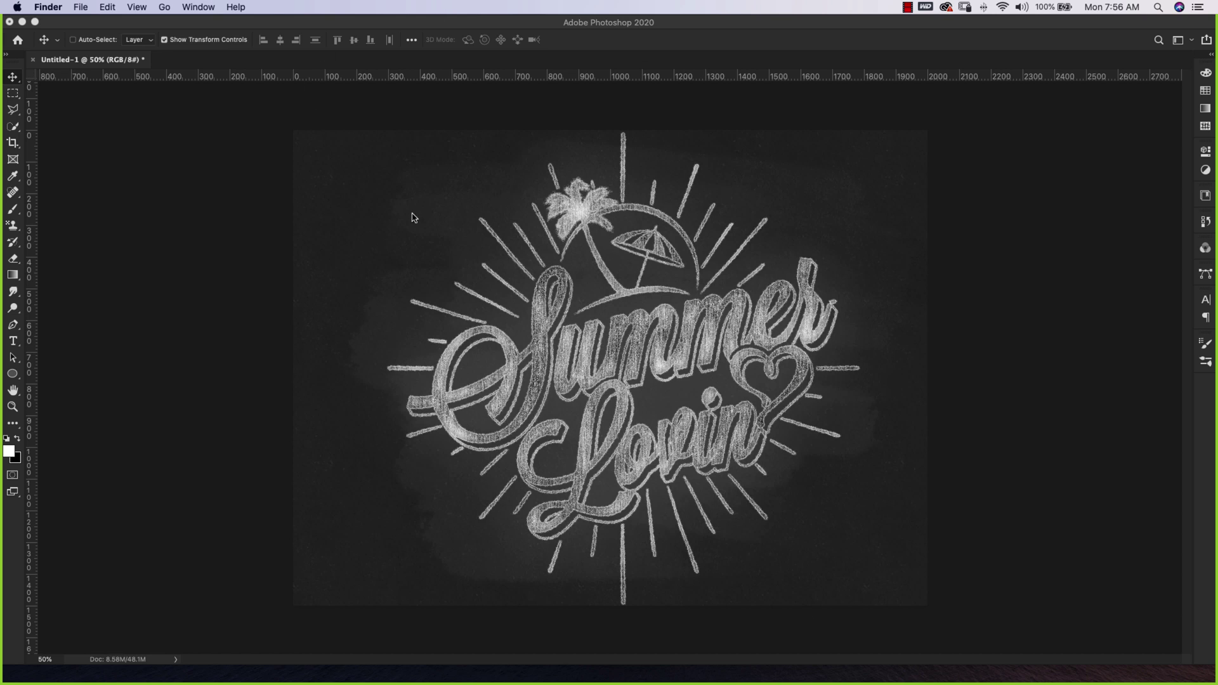
# Create a new document, Untitled-2, and fill its Layer 0 with solid black.
pyautogui.click(91, 25)
pyautogui.click(96, 8)
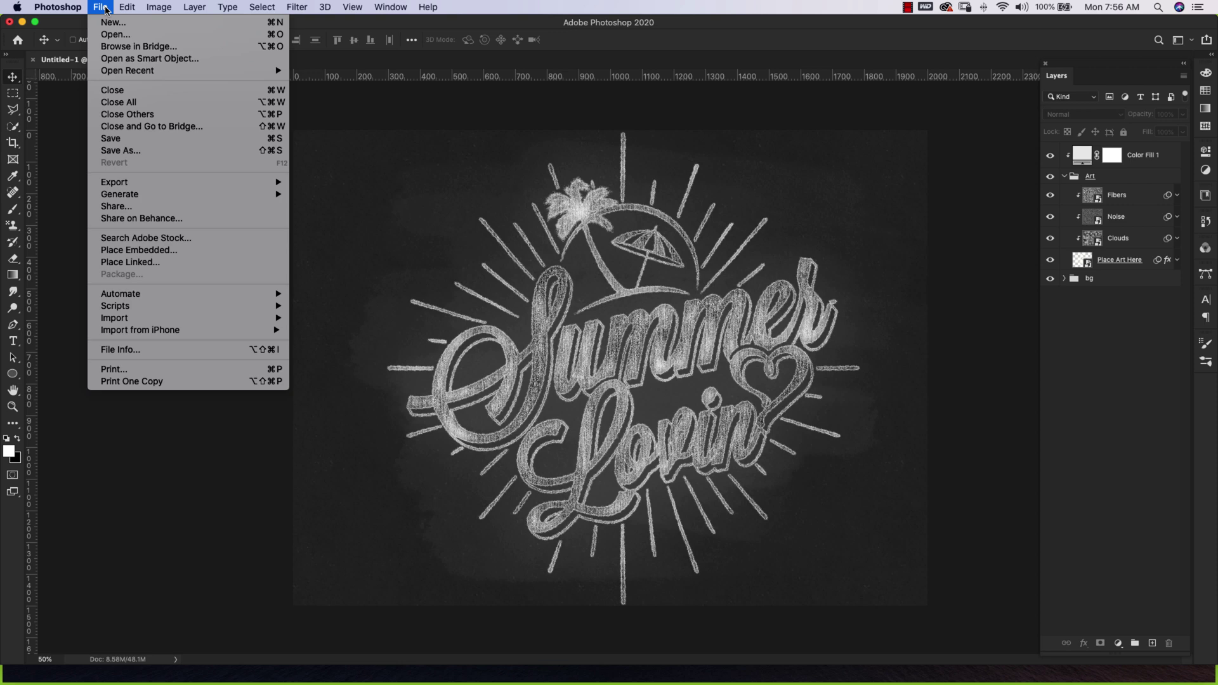
pyautogui.click(107, 19)
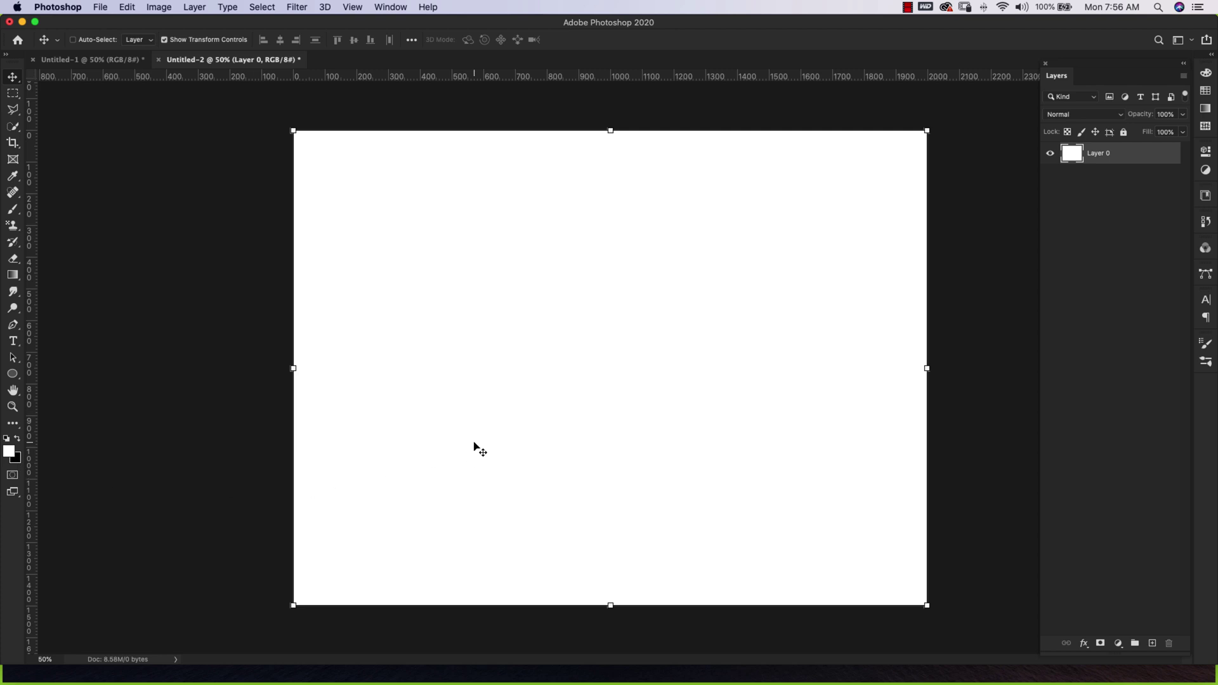
pyautogui.press('super+BackSpace')
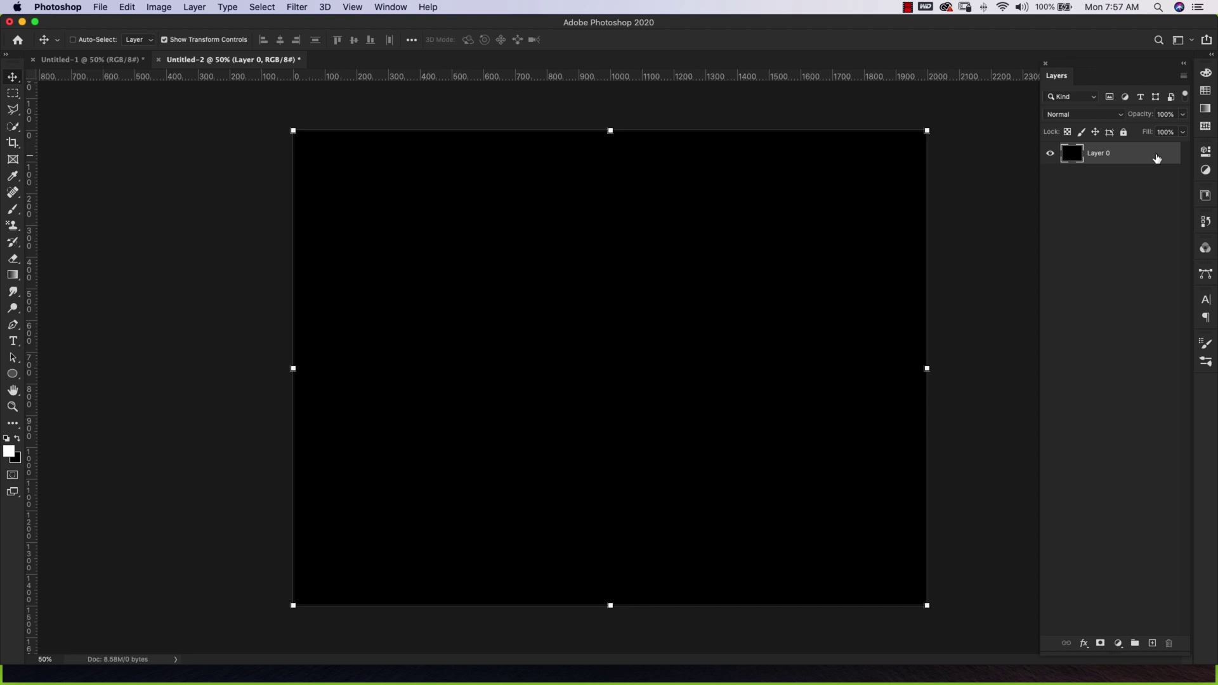
# Add a Pattern Overlay to Layer 0 in Screen mode at 100% opacity and 300% scale.
pyautogui.doubleClick(1165, 156)
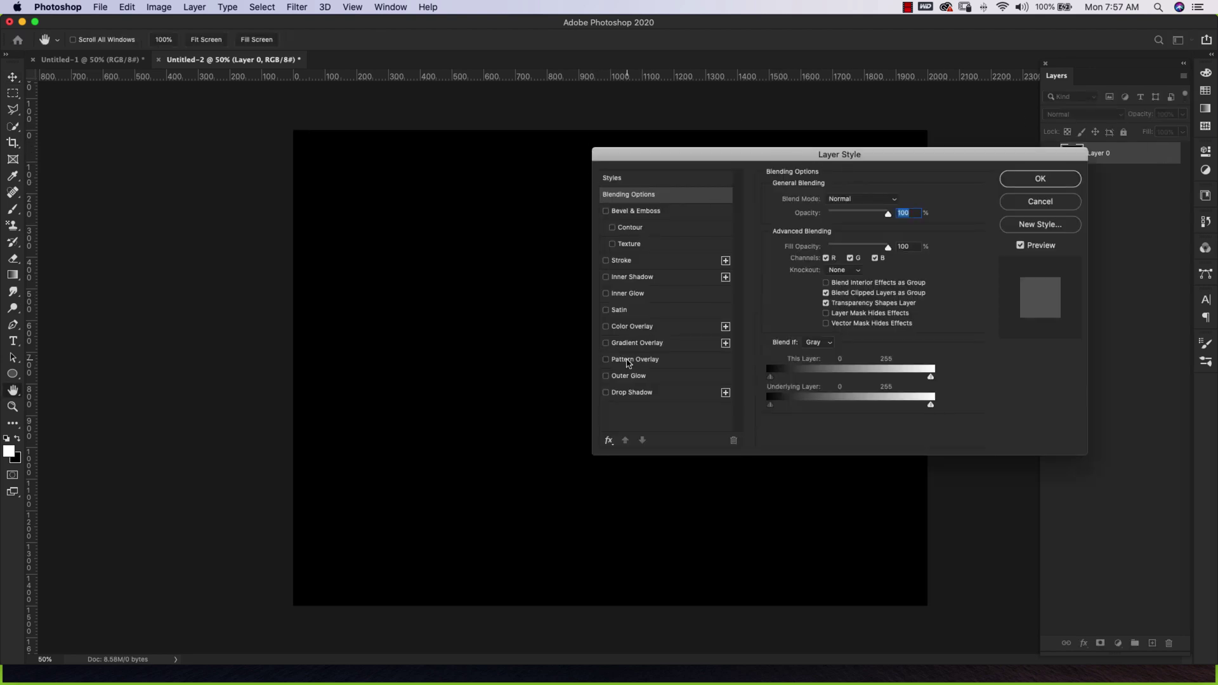
pyautogui.click(628, 361)
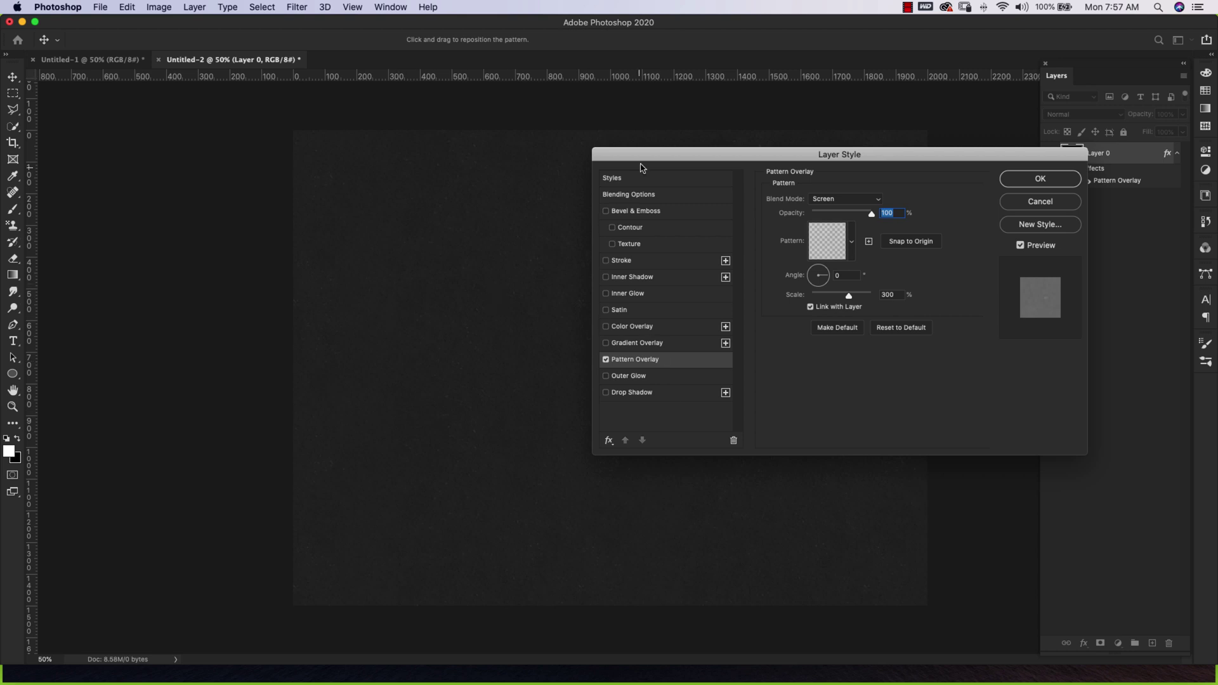
pyautogui.moveTo(647, 156); pyautogui.dragTo(714, 422)
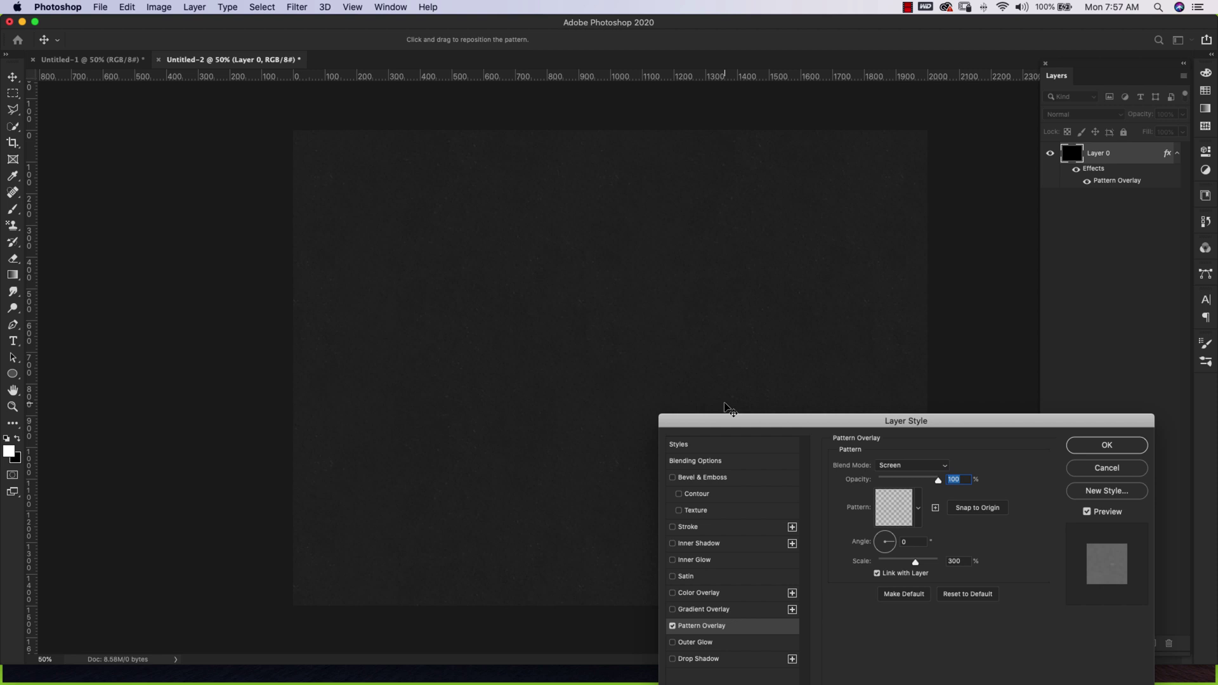
pyautogui.moveTo(729, 421); pyautogui.dragTo(783, 418)
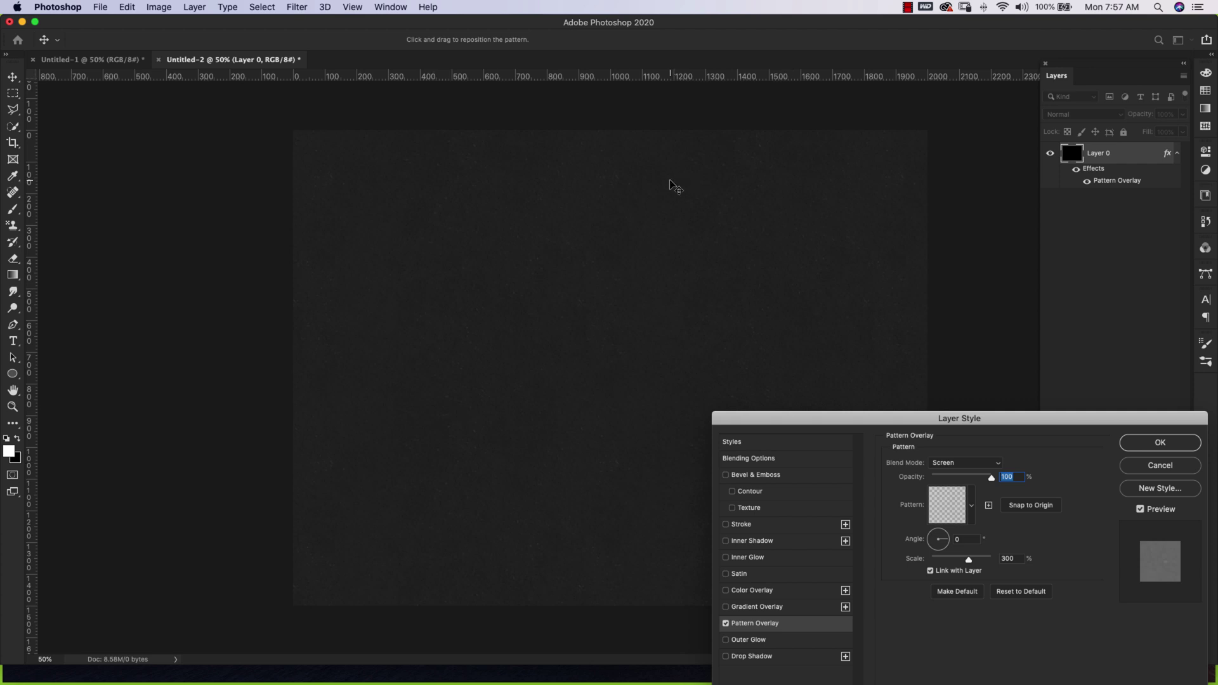
pyautogui.moveTo(896, 421); pyautogui.dragTo(476, 279)
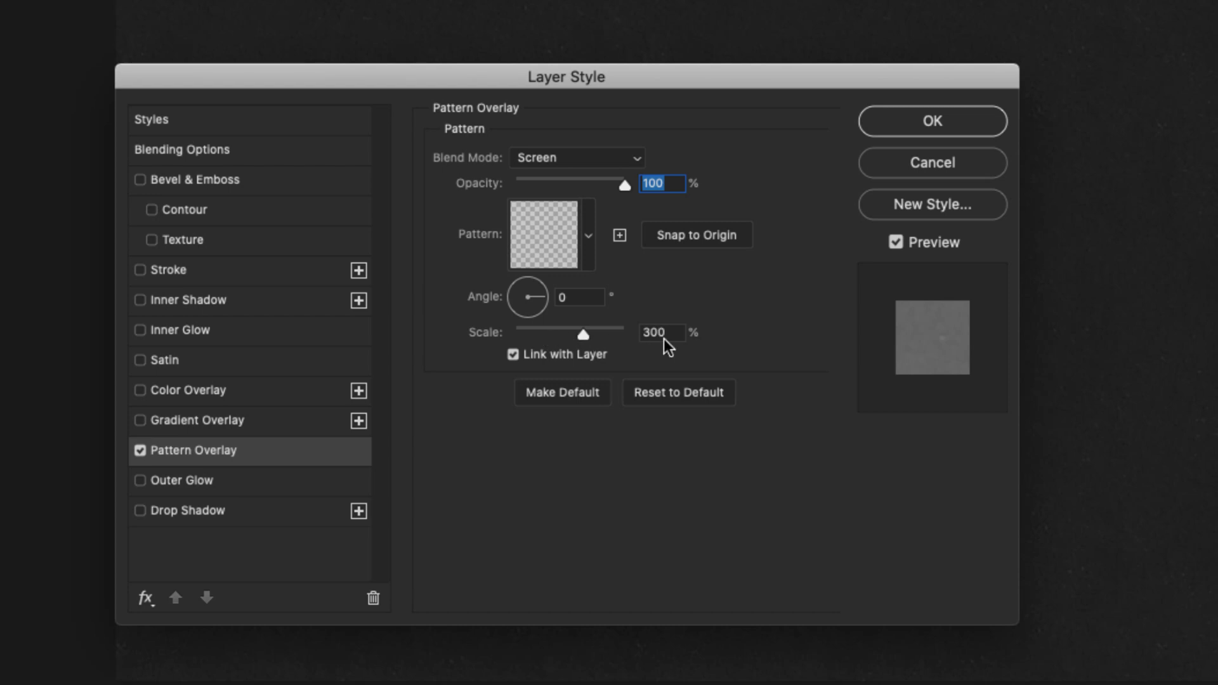
pyautogui.click(917, 126)
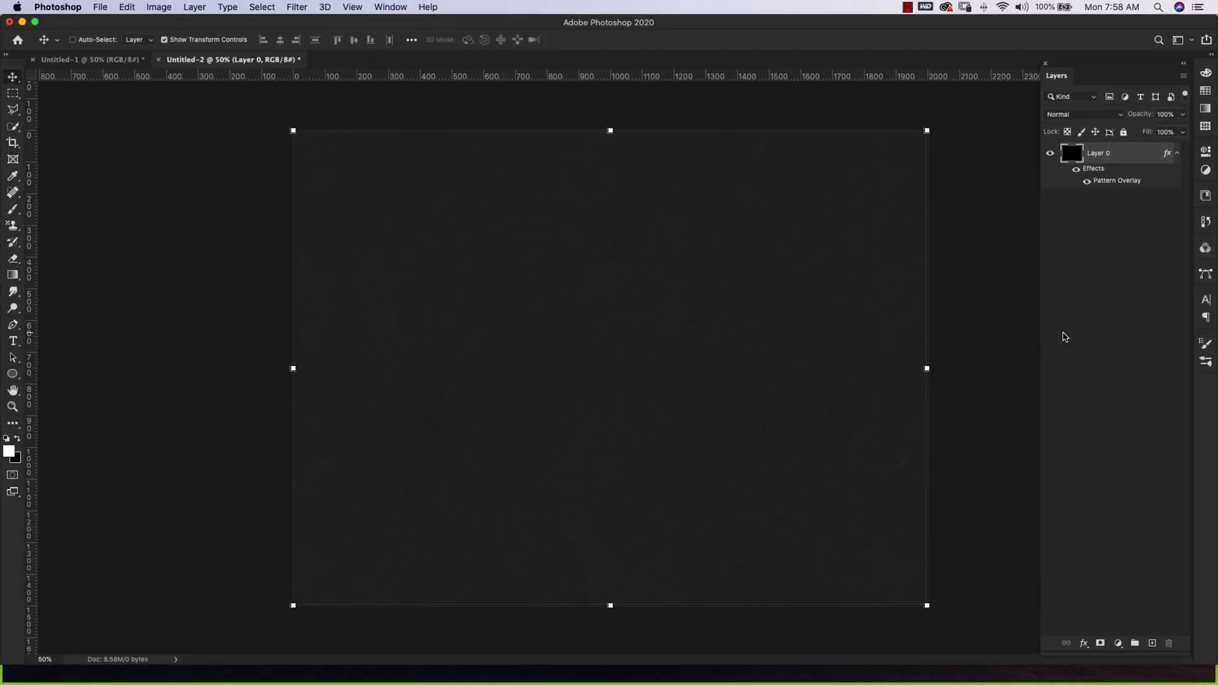
# Add Layer 1 above Layer 0 and select the Legacy Charcoal Large Smear brush.
pyautogui.click(1153, 645)
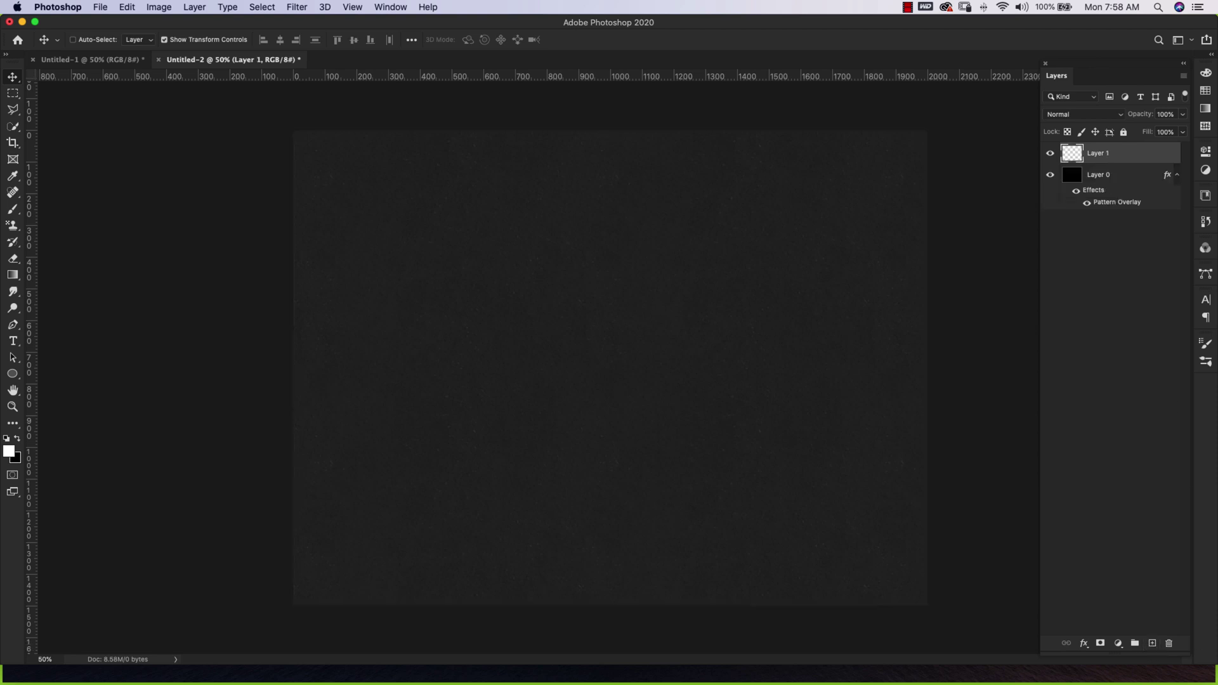
pyautogui.click(1207, 363)
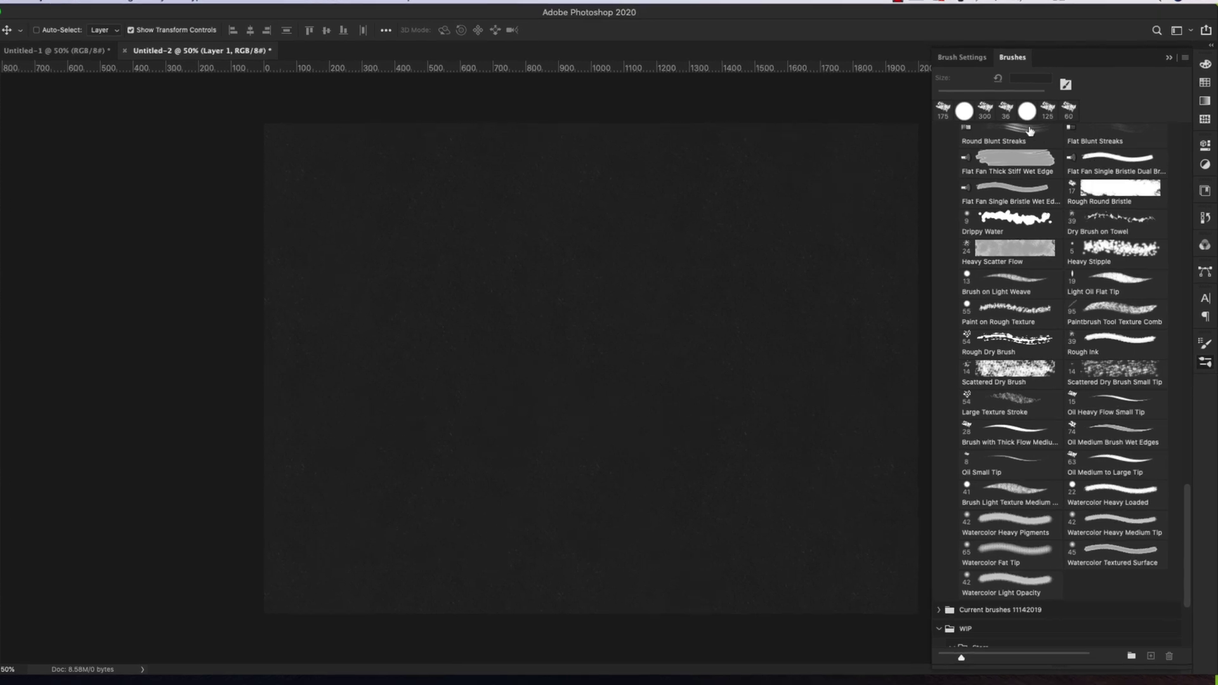
pyautogui.scroll(15, 1008, 188)
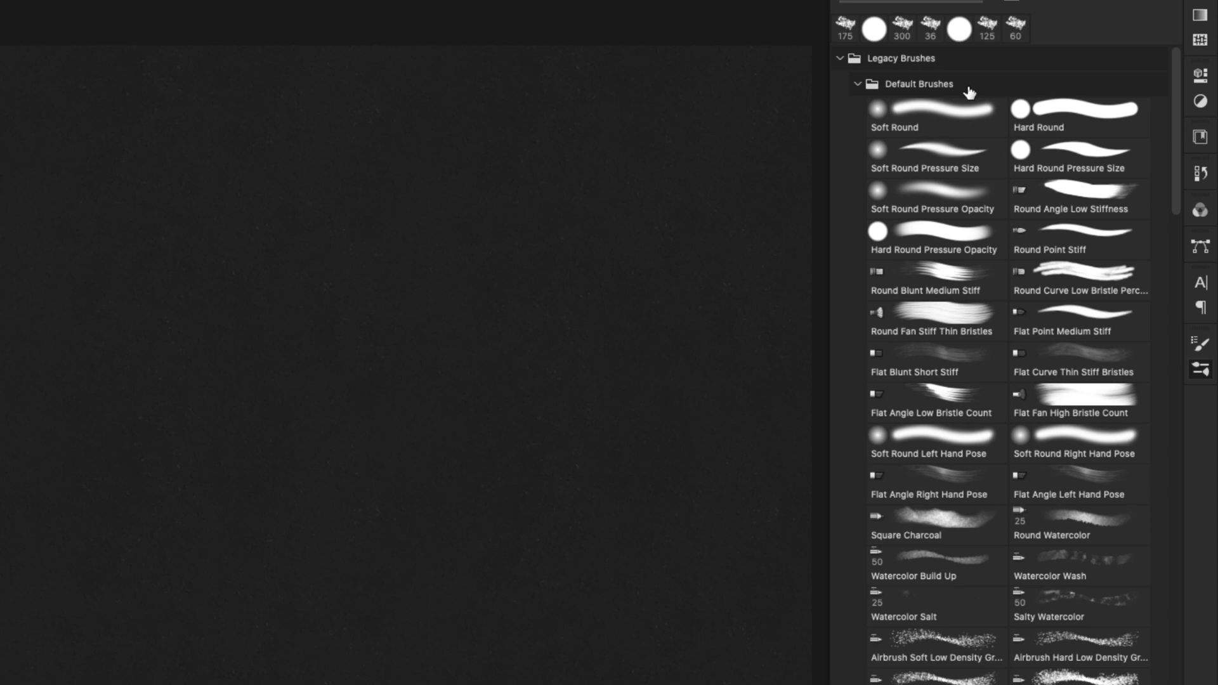
pyautogui.scroll(-10, 998, 229)
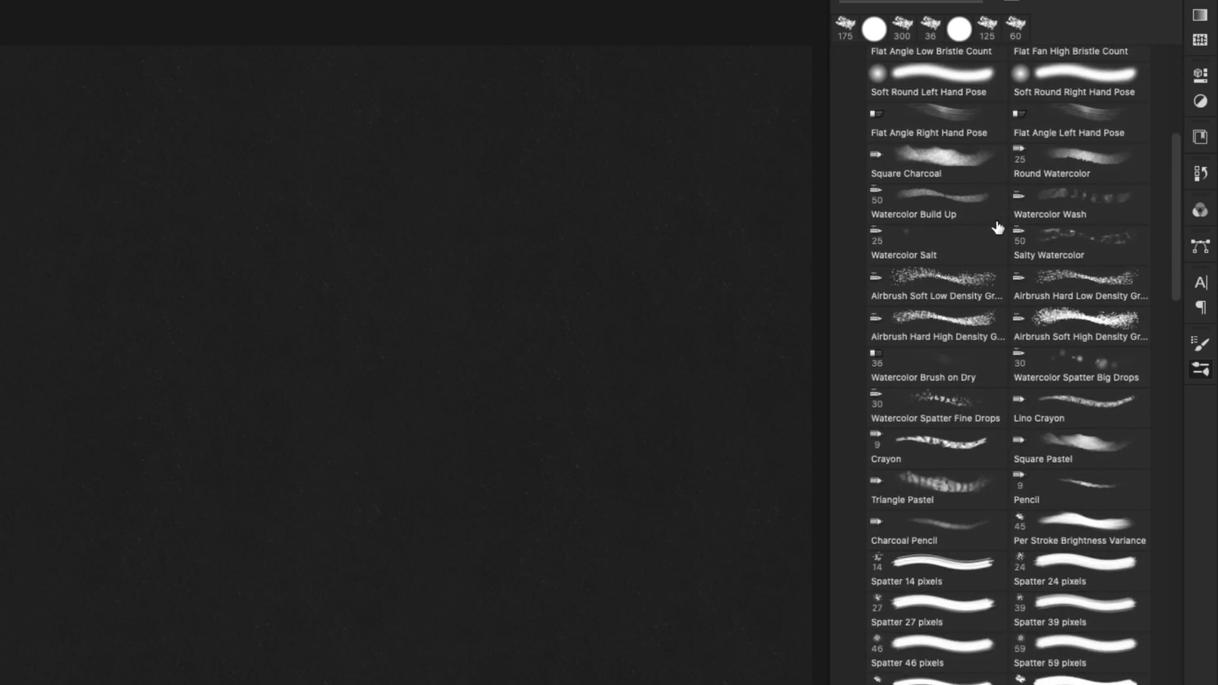
pyautogui.scroll(-10, 998, 229)
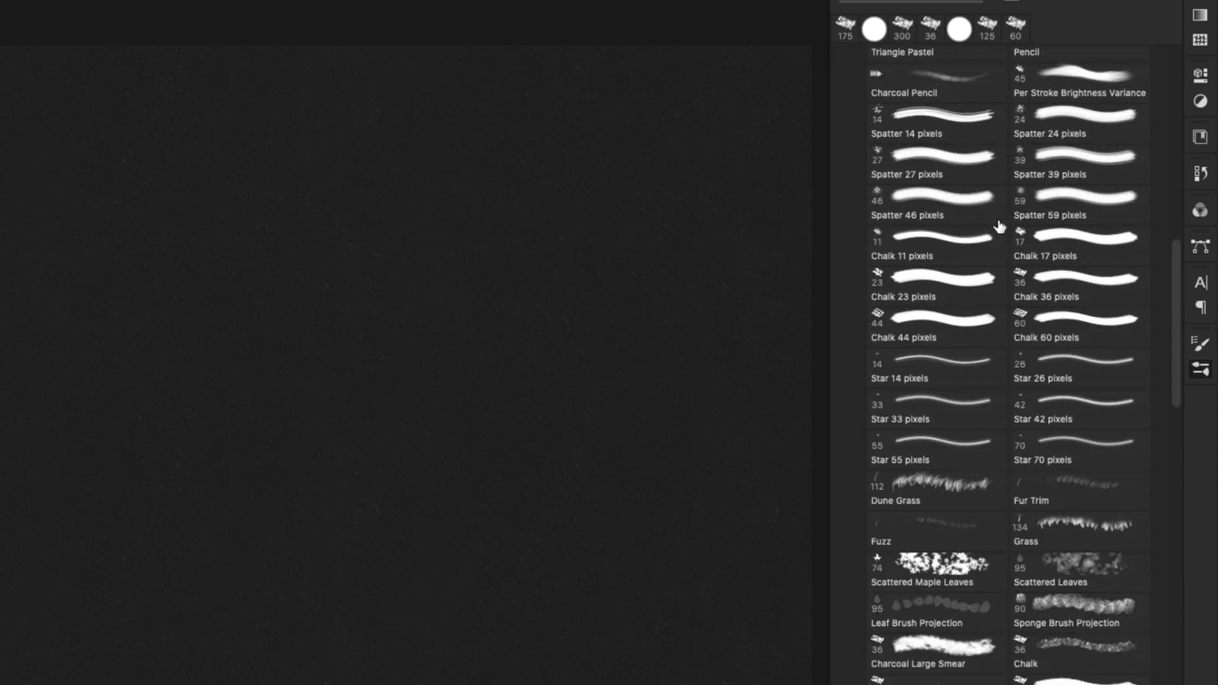
pyautogui.scroll(-2, 998, 227)
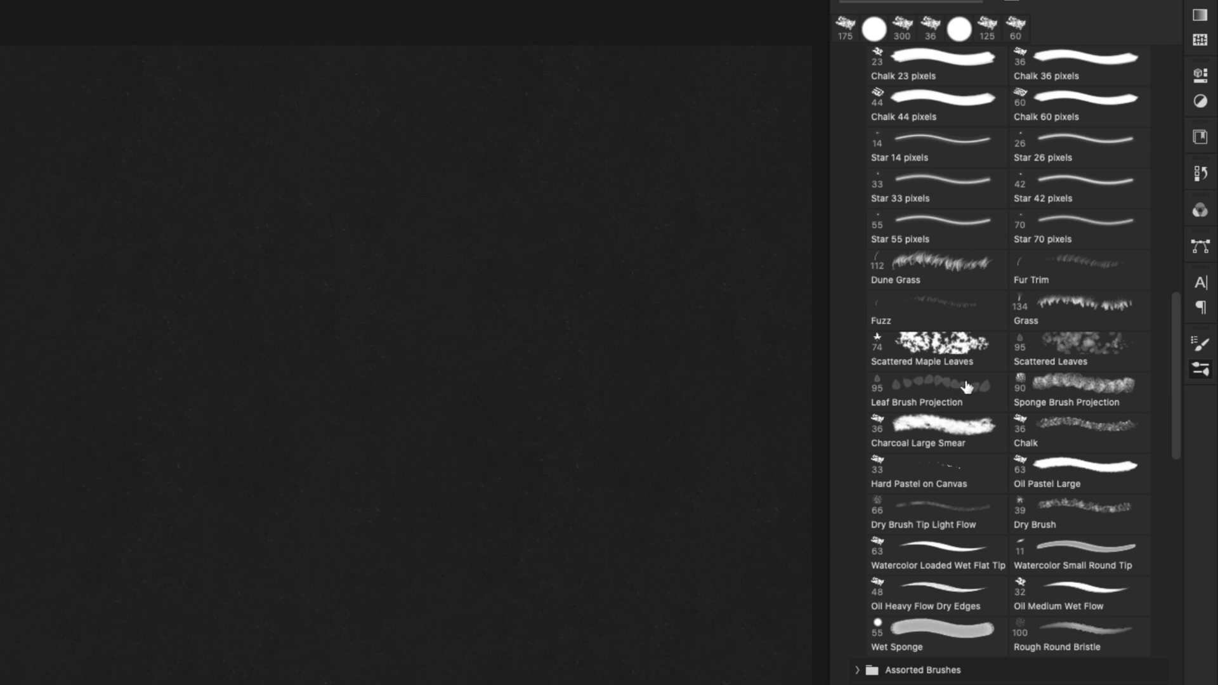
pyautogui.click(962, 433)
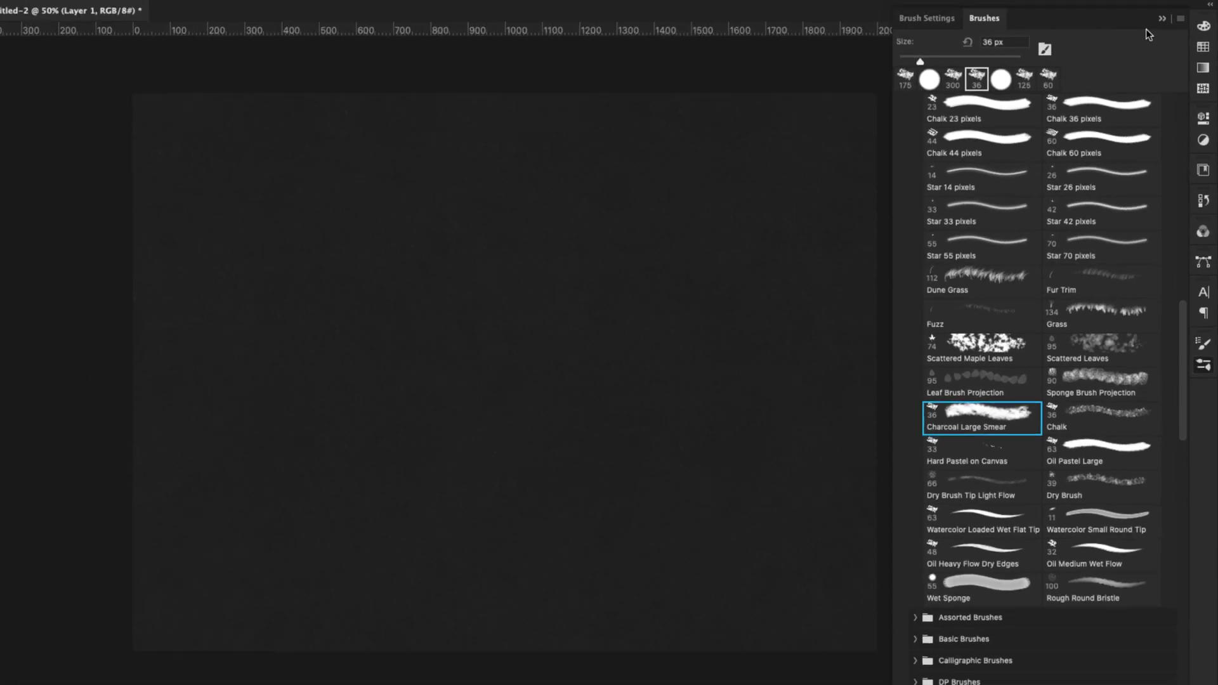
# Hide the brush presets, enlarge the brush to 175 px, and review the Smoothing options.
pyautogui.press('F5')
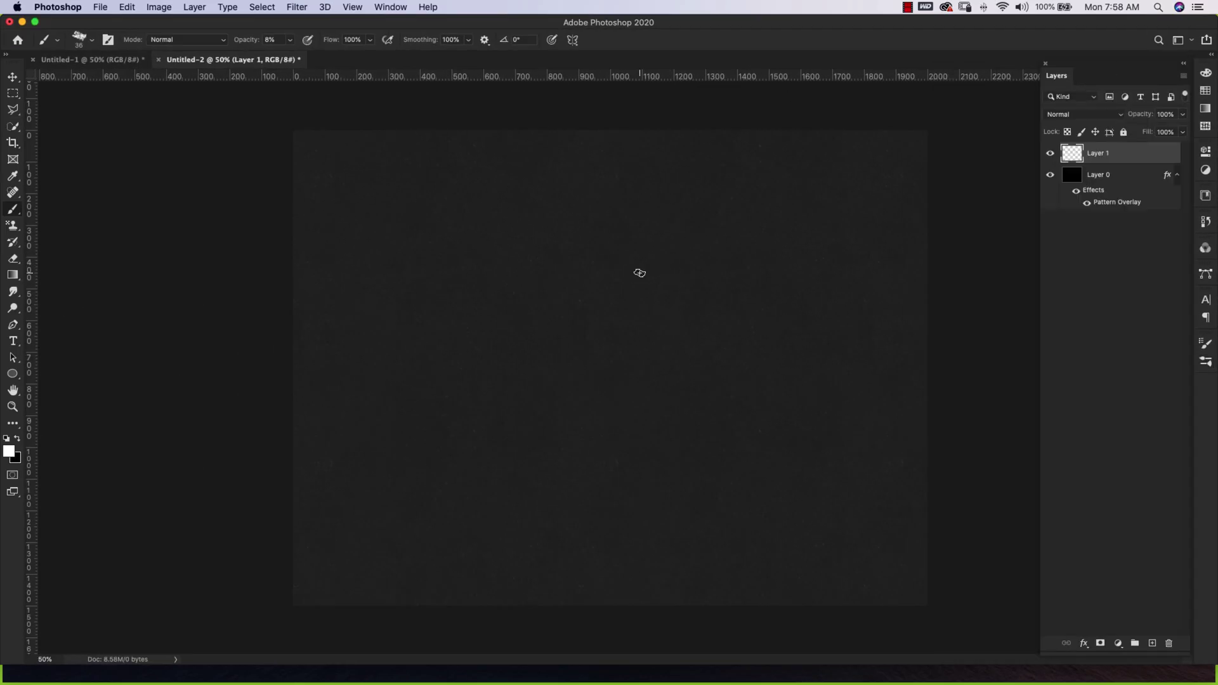
pyautogui.press(']')
pyautogui.press(']')
pyautogui.press(']')
pyautogui.press(']')
pyautogui.press(']')
pyautogui.press(']')
pyautogui.press(']')
pyautogui.press(']')
pyautogui.press(']')
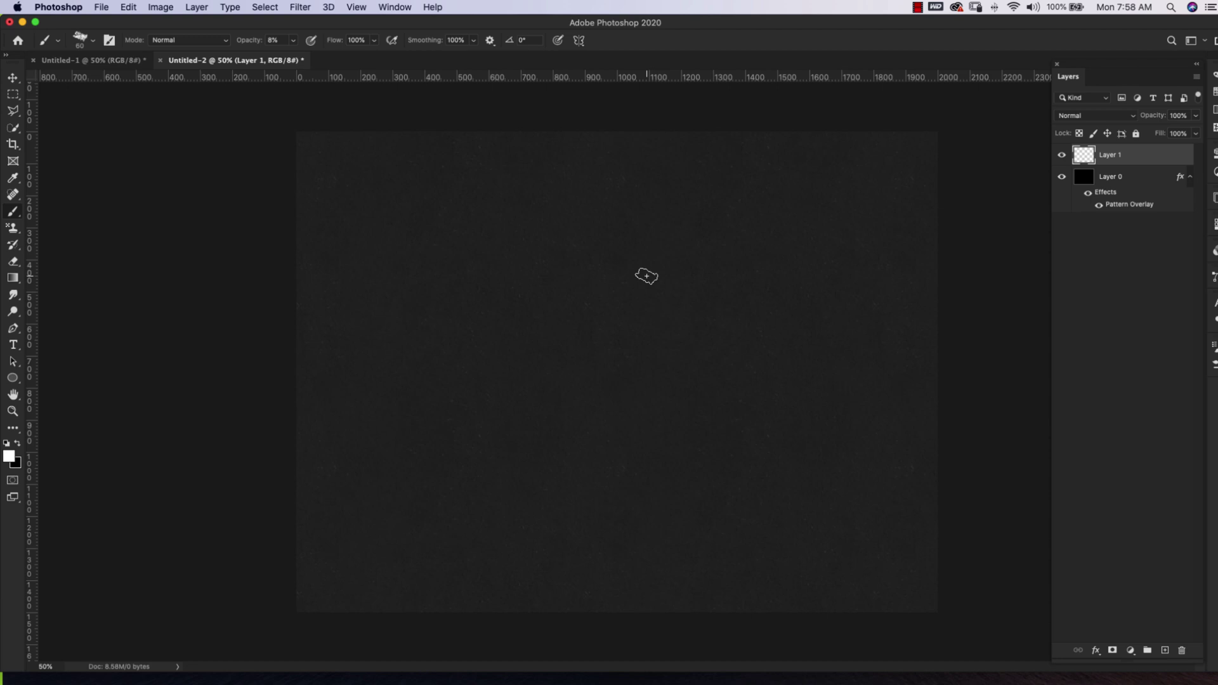
pyautogui.press(']')
pyautogui.press(']')
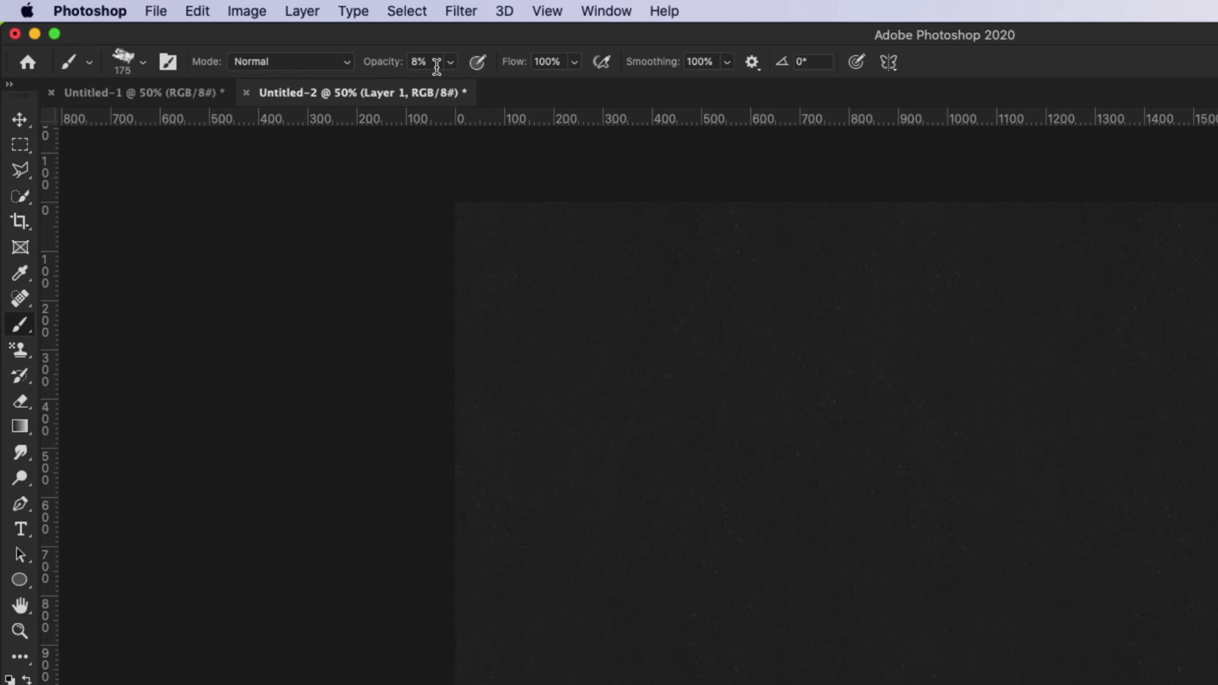
pyautogui.click(754, 63)
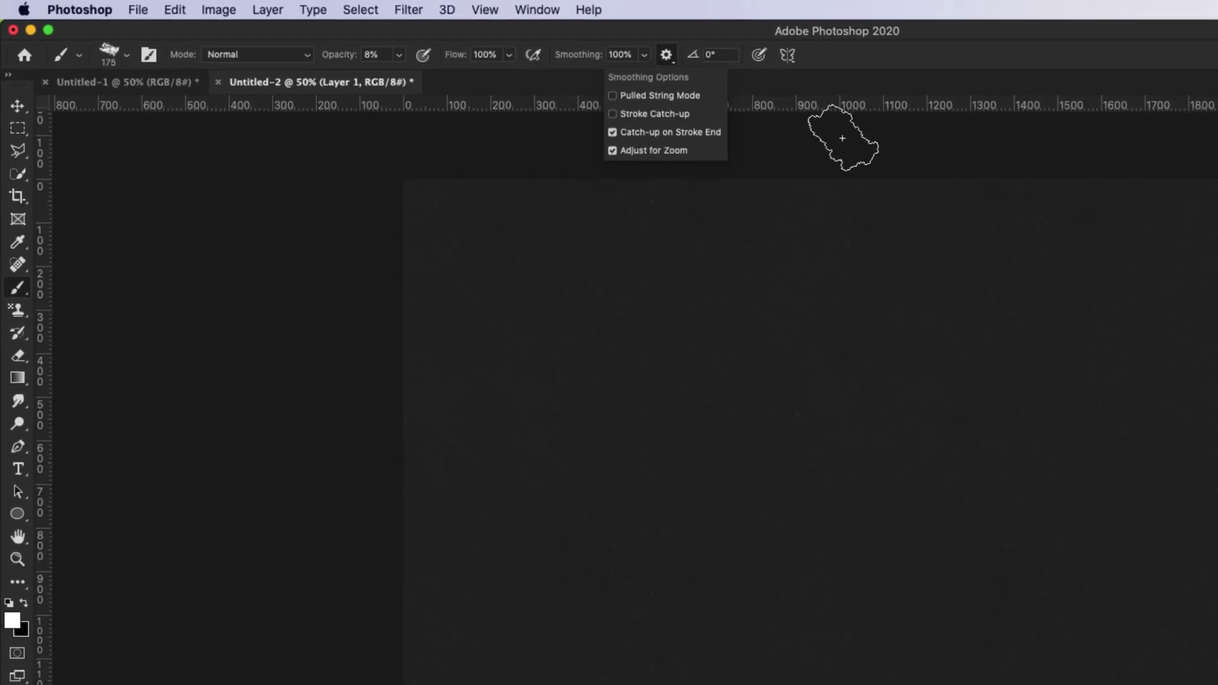
pyautogui.click(1086, 261)
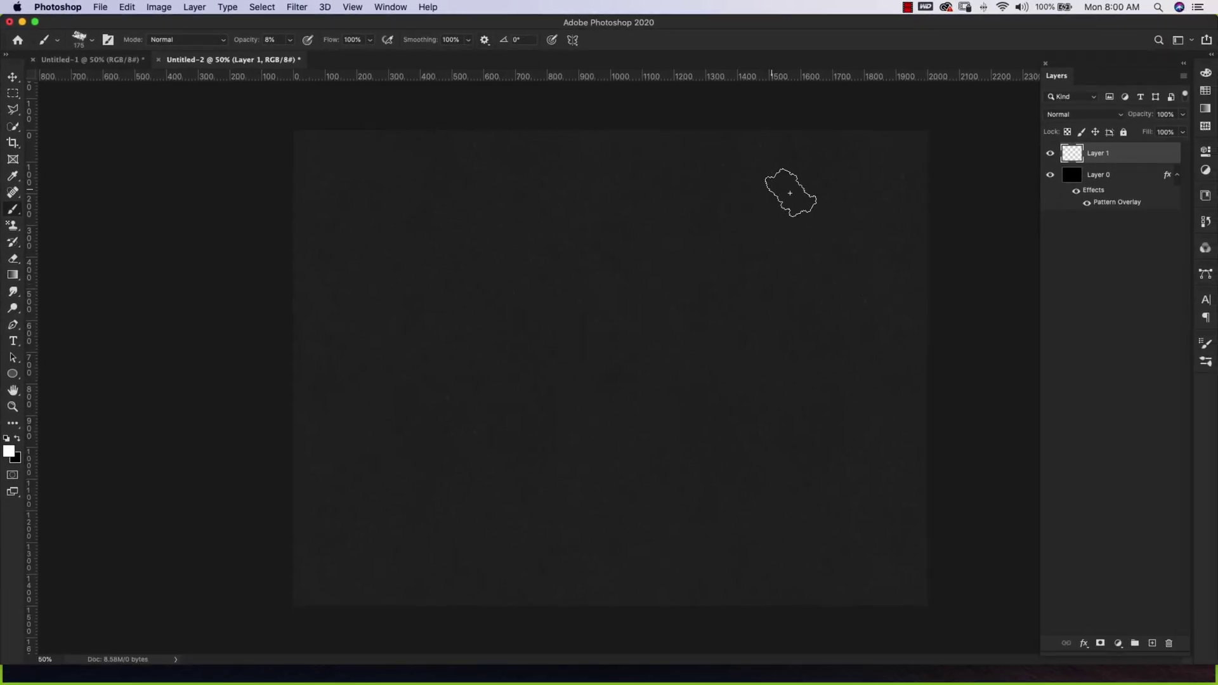
# Paint faint diagonal chalk smears across Layer 1 at 8% opacity.
pyautogui.moveTo(741, 285)
pyautogui.mouseDown()
pyautogui.moveTo(811, 376)
pyautogui.moveTo(536, 285)
pyautogui.moveTo(644, 355)
pyautogui.moveTo(736, 454)
pyautogui.mouseUp()
pyautogui.moveTo(355, 320)
pyautogui.mouseDown()
pyautogui.moveTo(653, 530)
pyautogui.moveTo(536, 580)
pyautogui.moveTo(406, 552)
pyautogui.mouseUp()
pyautogui.moveTo(408, 373)
pyautogui.mouseDown()
pyautogui.moveTo(648, 484)
pyautogui.moveTo(451, 264)
pyautogui.moveTo(495, 171)
pyautogui.moveTo(535, 250)
pyautogui.moveTo(984, 449)
pyautogui.moveTo(854, 527)
pyautogui.moveTo(981, 599)
pyautogui.mouseUp()
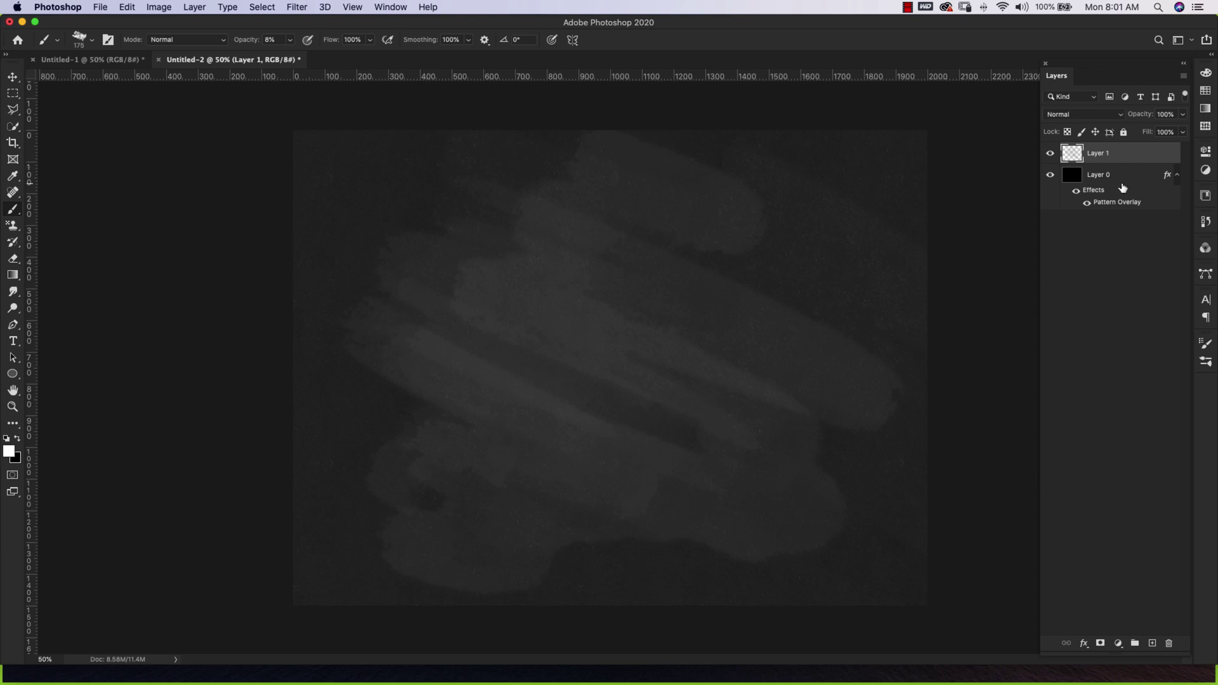
# Group Layer 0 and Layer 1 together and rename the group BG.
pyautogui.keyDown('shift'); pyautogui.click(1123, 179); pyautogui.keyUp('shift')
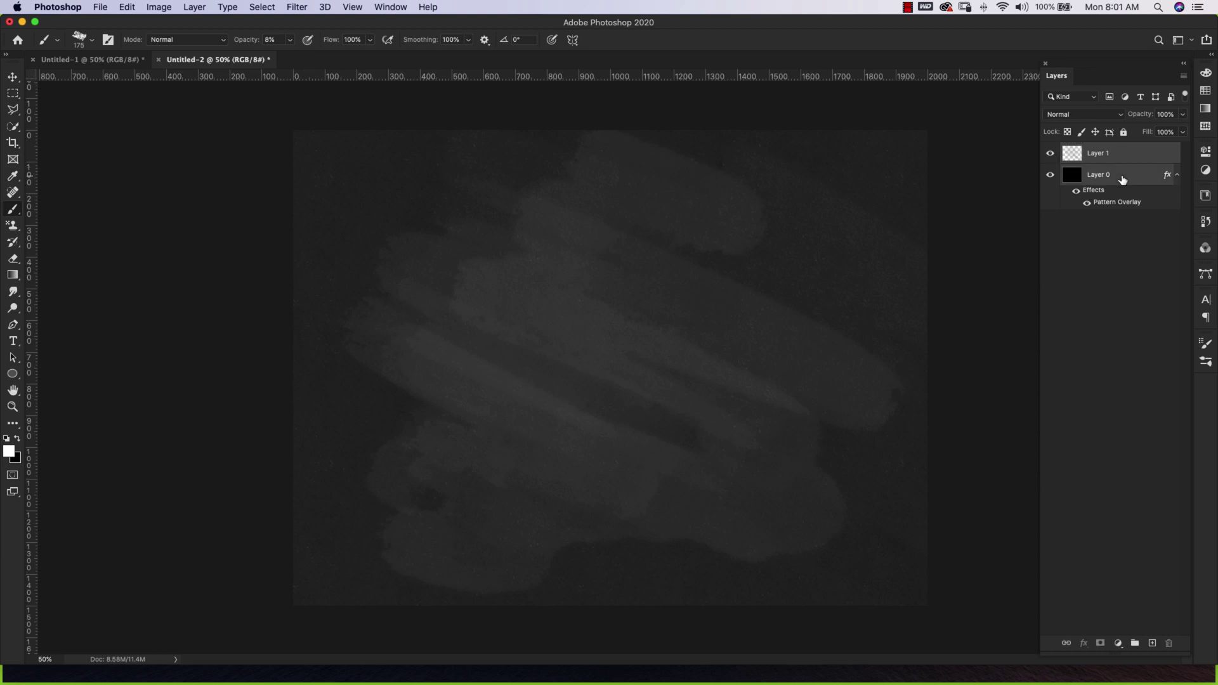
pyautogui.press('super+g')
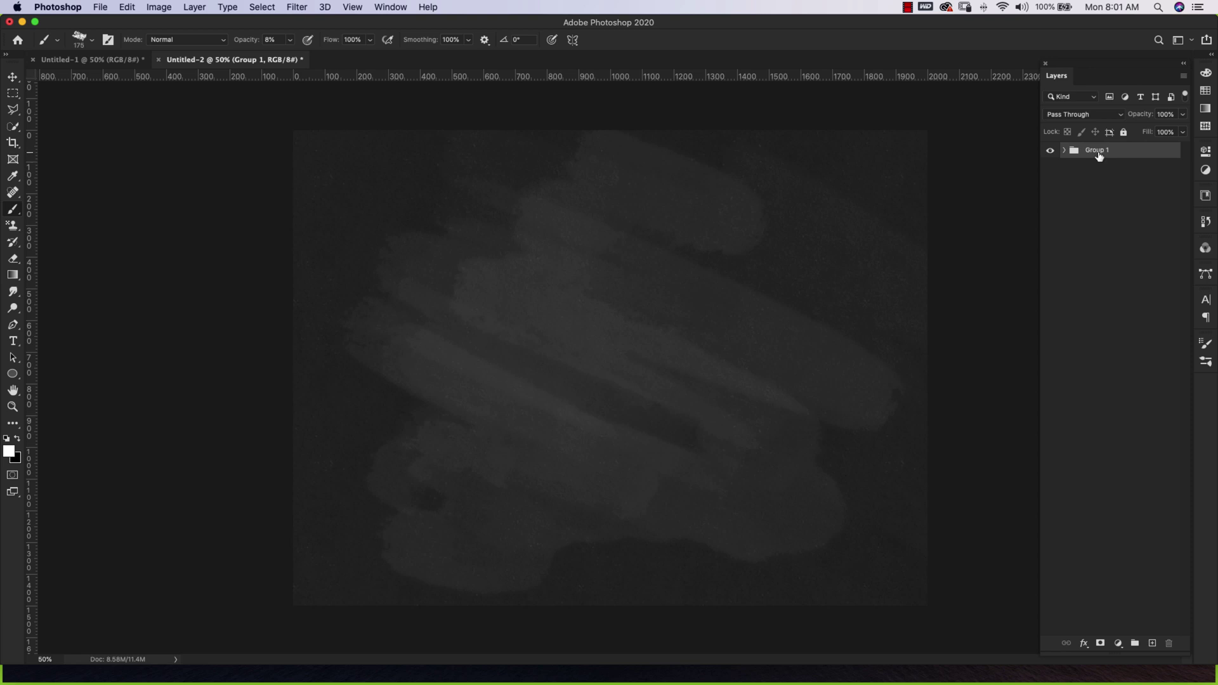
pyautogui.doubleClick(1098, 152)
pyautogui.write('BG')
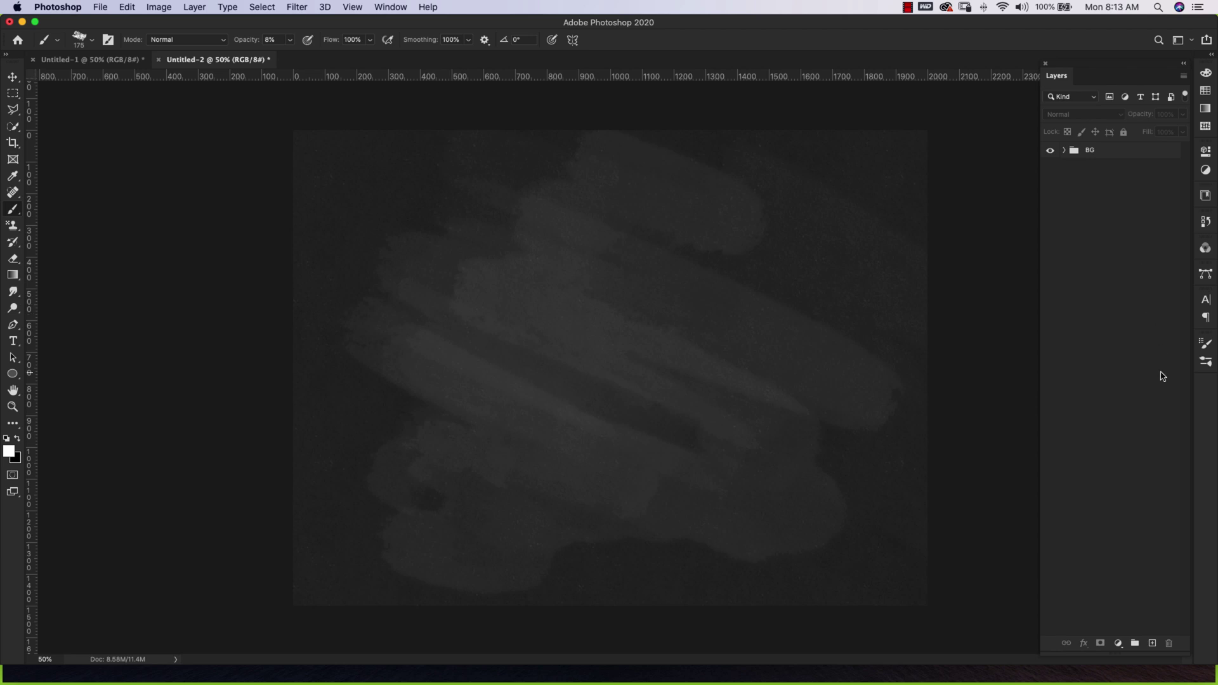
# Add Layer 2 above the BG group and switch to the 36 px Chalk brush.
pyautogui.click(1153, 644)
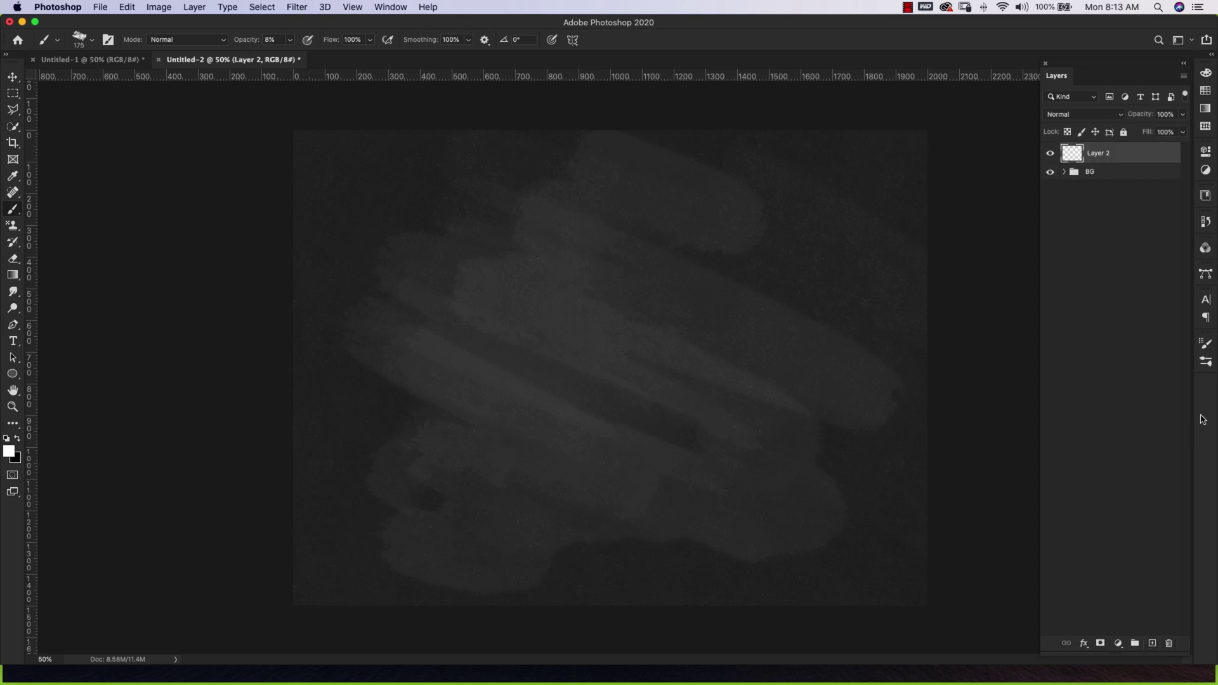
pyautogui.click(1206, 363)
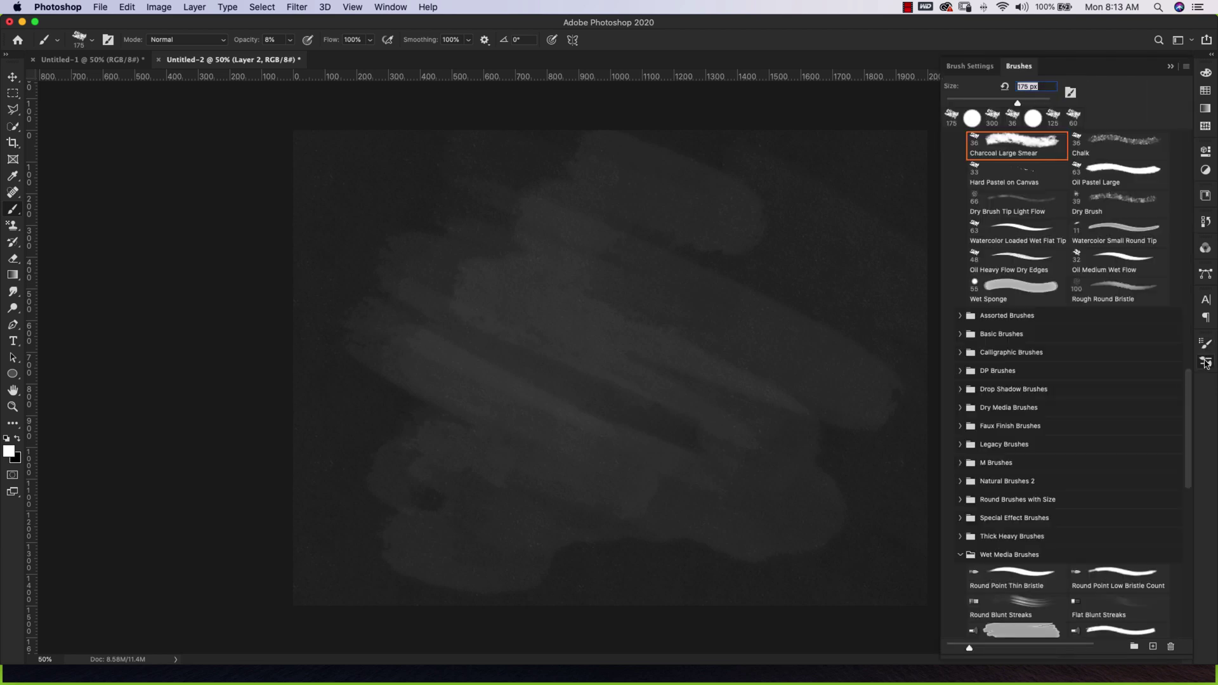
pyautogui.scroll(5, 1084, 376)
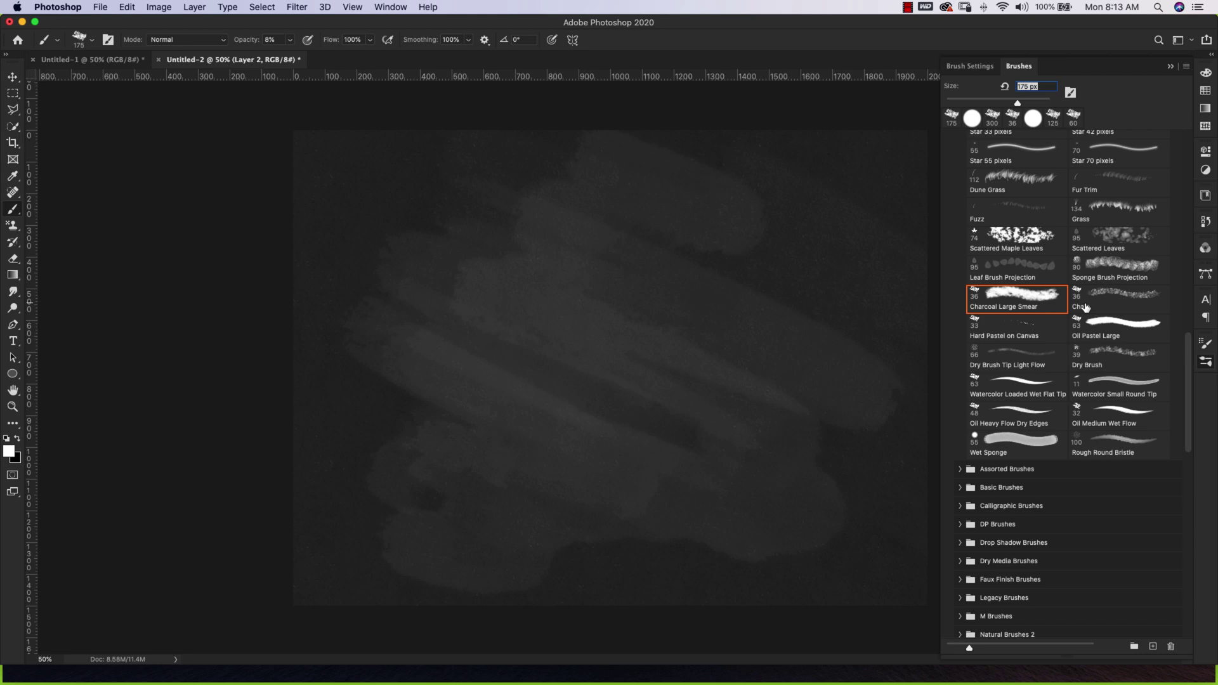
pyautogui.scroll(-10, 1082, 293)
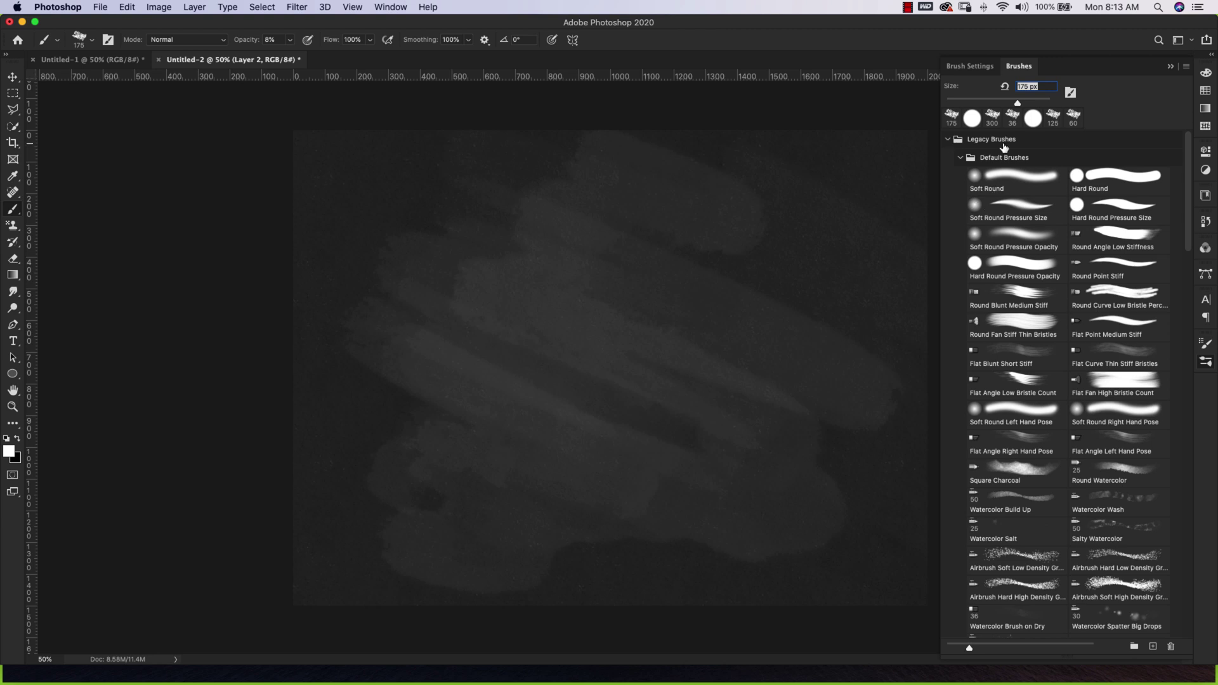
pyautogui.scroll(-5, 1045, 308)
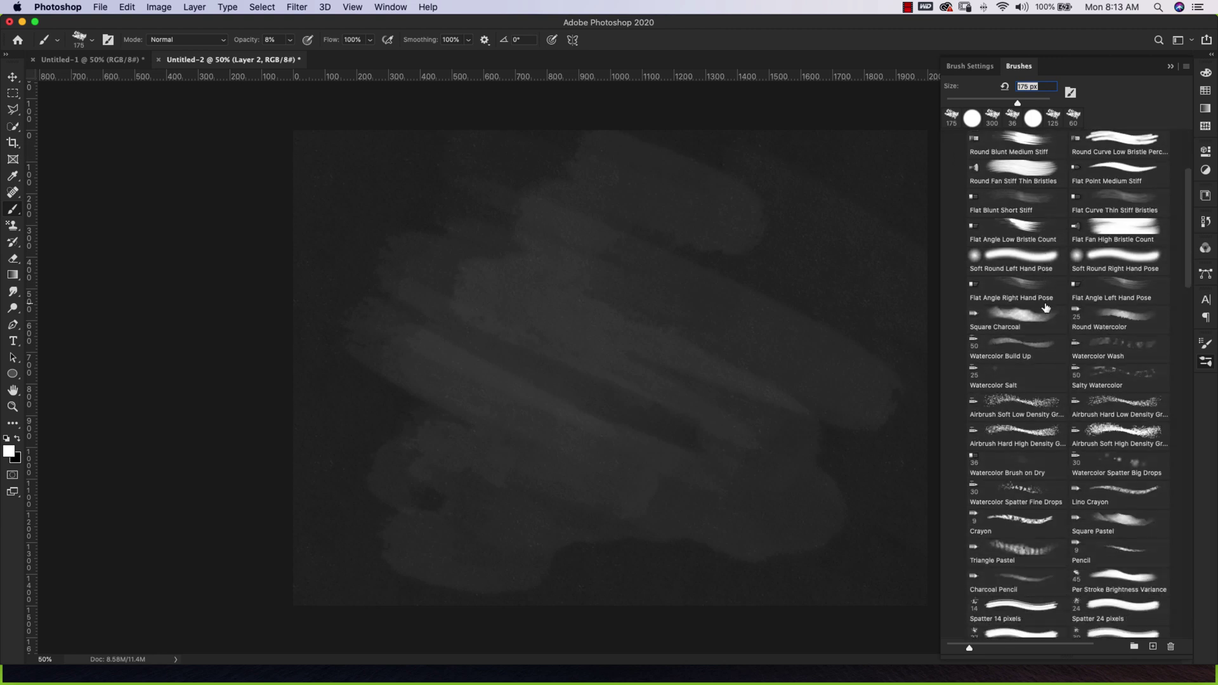
pyautogui.scroll(-15, 1046, 309)
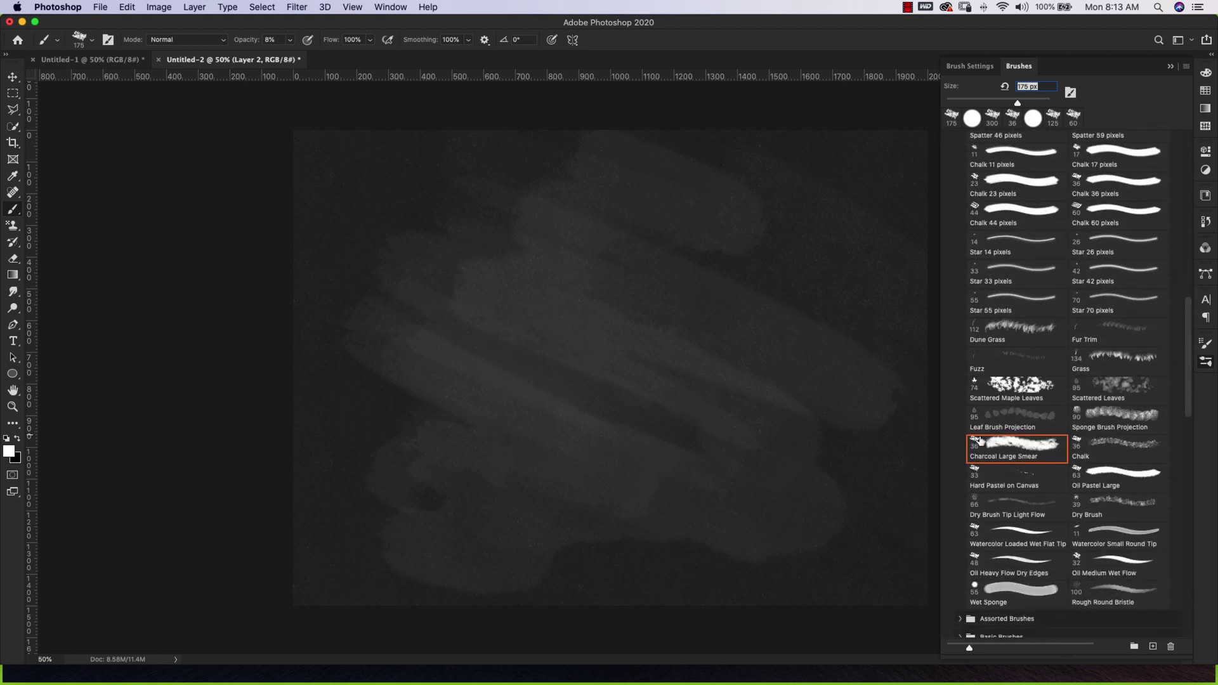
pyautogui.click(1092, 450)
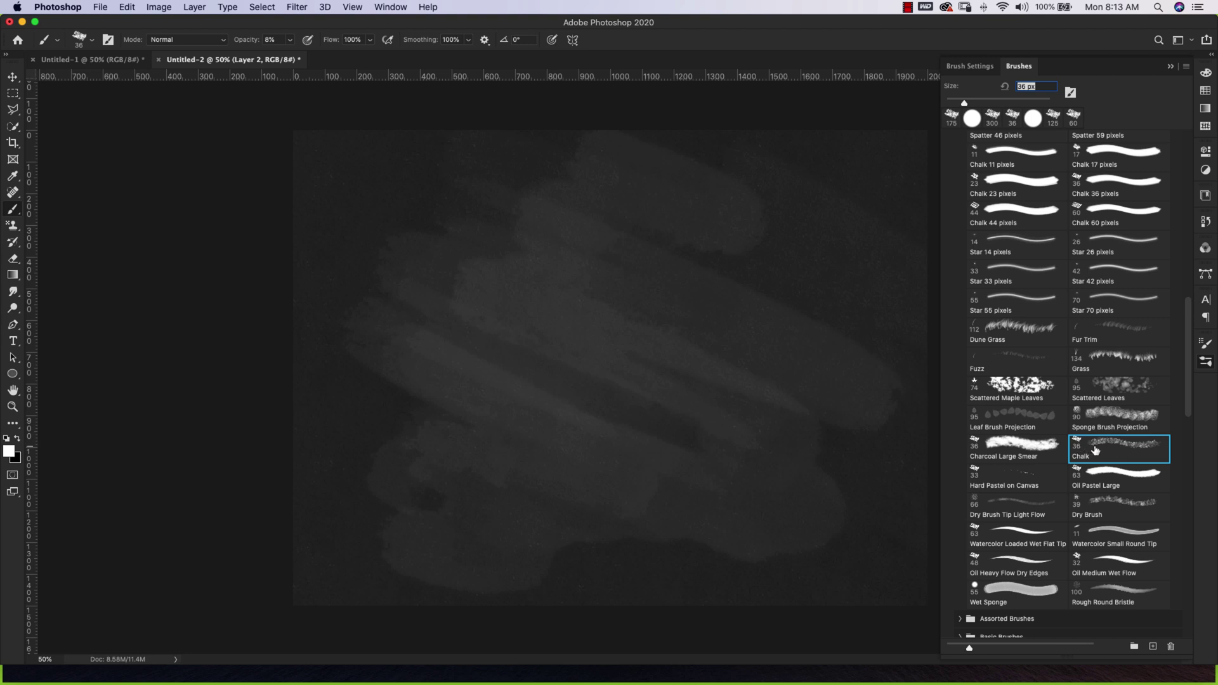
pyautogui.click(1171, 66)
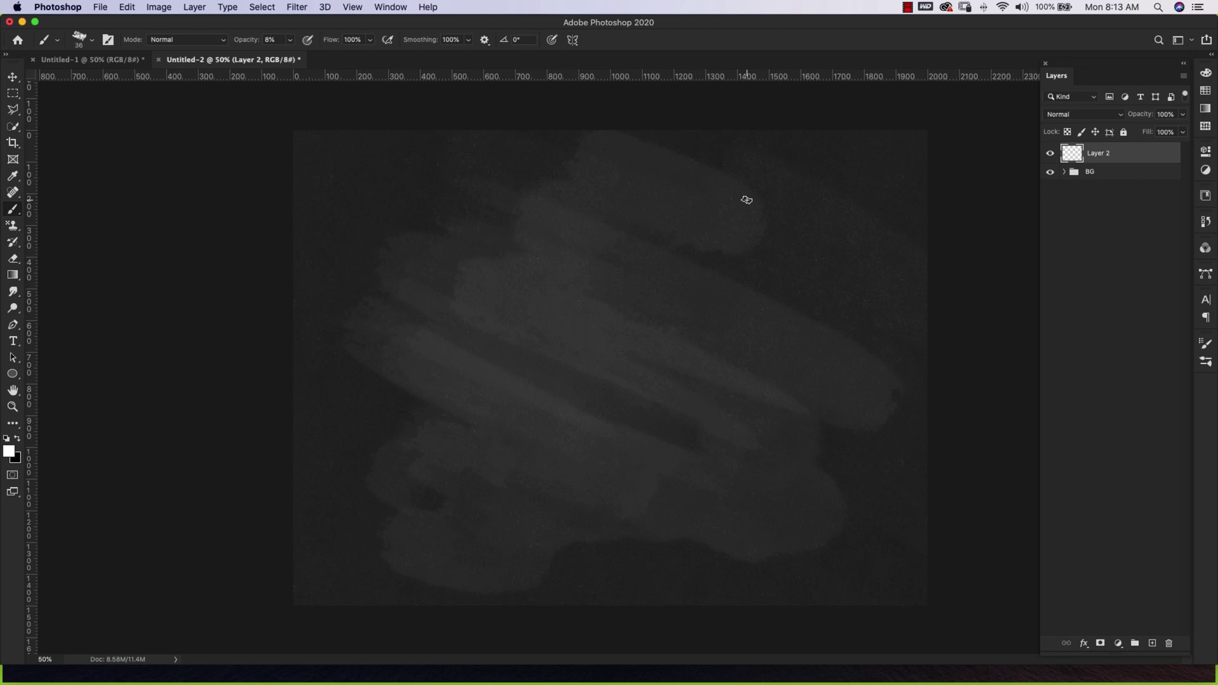
# Paint a red, yellow, green, cyan, blue and magenta chalk rainbow, then fill white clouds.
pyautogui.click(1206, 90)
pyautogui.click(1055, 109)
pyautogui.moveTo(680, 440); pyautogui.dragTo(606, 384)
pyautogui.click(1075, 109)
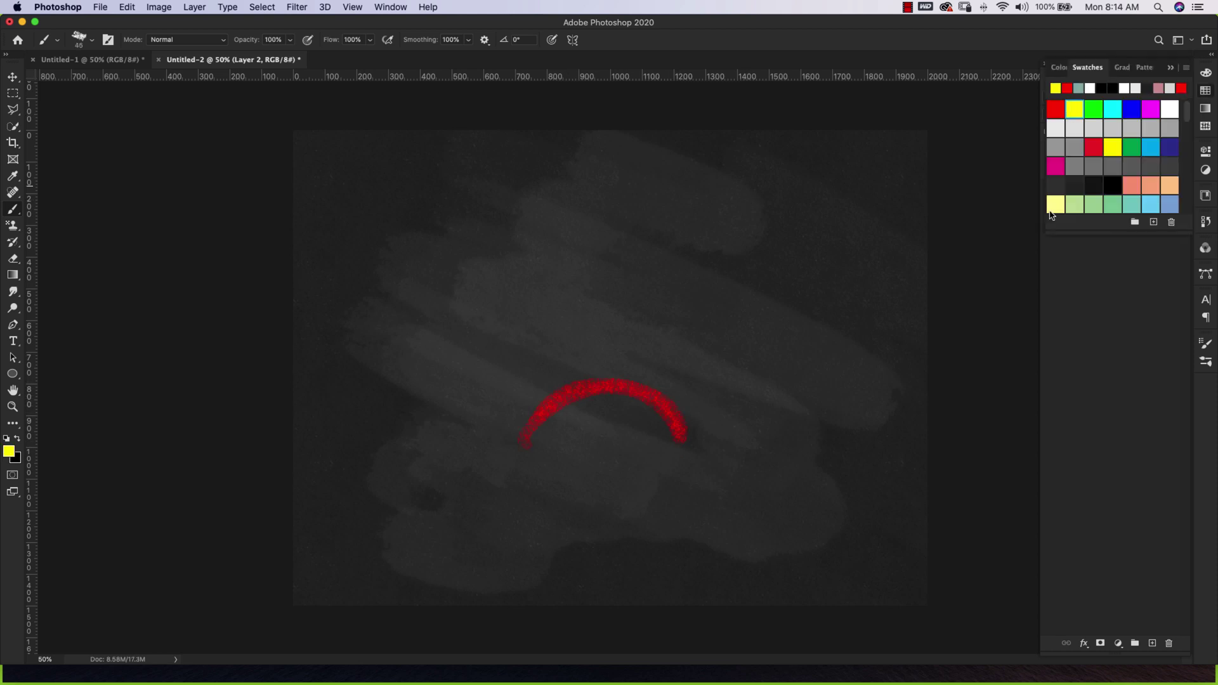
pyautogui.moveTo(676, 444)
pyautogui.mouseDown()
pyautogui.moveTo(527, 438)
pyautogui.moveTo(649, 404)
pyautogui.moveTo(537, 424)
pyautogui.moveTo(531, 451)
pyautogui.moveTo(663, 445)
pyautogui.moveTo(550, 444)
pyautogui.moveTo(616, 411)
pyautogui.mouseUp()
pyautogui.click(1093, 109)
pyautogui.click(1112, 109)
pyautogui.moveTo(657, 451)
pyautogui.mouseDown()
pyautogui.moveTo(549, 455)
pyautogui.moveTo(666, 447)
pyautogui.moveTo(664, 463)
pyautogui.moveTo(565, 479)
pyautogui.moveTo(644, 458)
pyautogui.moveTo(676, 435)
pyautogui.moveTo(731, 463)
pyautogui.moveTo(628, 479)
pyautogui.moveTo(543, 464)
pyautogui.moveTo(384, 480)
pyautogui.moveTo(549, 507)
pyautogui.moveTo(511, 465)
pyautogui.moveTo(533, 501)
pyautogui.moveTo(511, 508)
pyautogui.moveTo(483, 437)
pyautogui.moveTo(448, 469)
pyautogui.moveTo(508, 482)
pyautogui.moveTo(489, 517)
pyautogui.moveTo(499, 528)
pyautogui.moveTo(482, 502)
pyautogui.moveTo(458, 528)
pyautogui.moveTo(444, 458)
pyautogui.moveTo(416, 471)
pyautogui.moveTo(444, 488)
pyautogui.moveTo(406, 498)
pyautogui.moveTo(451, 476)
pyautogui.mouseUp()
pyautogui.click(1131, 109)
pyautogui.click(1151, 109)
pyautogui.click(1169, 109)
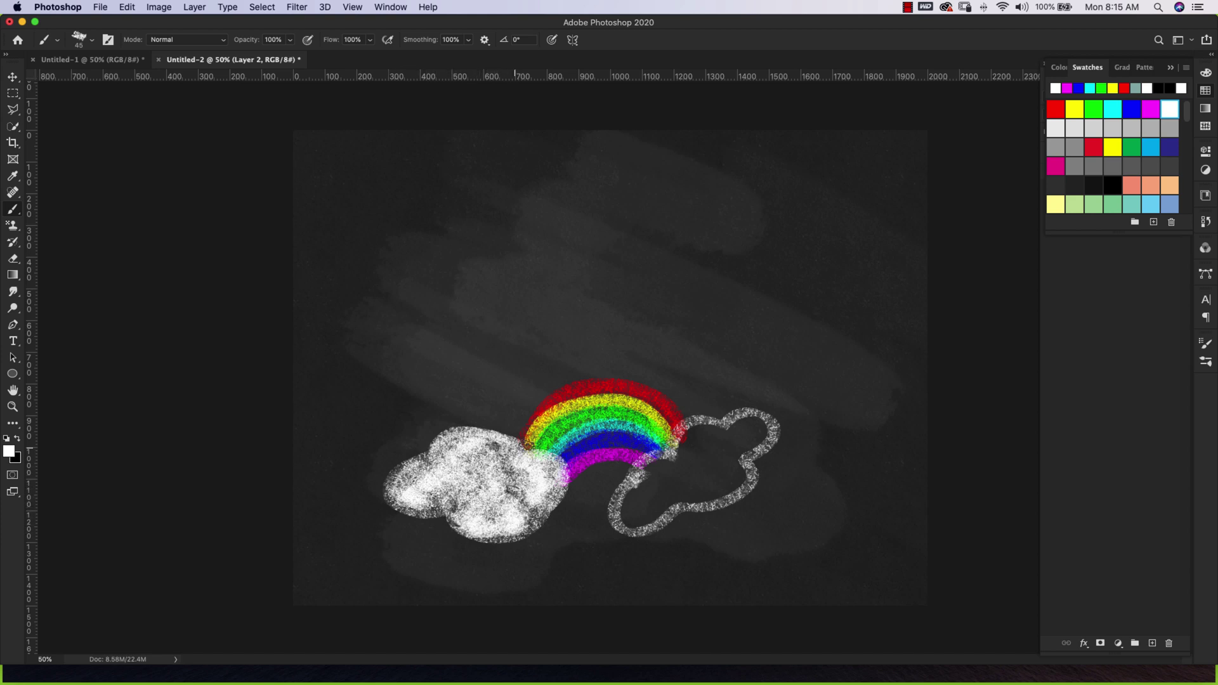
pyautogui.moveTo(714, 428)
pyautogui.mouseDown()
pyautogui.moveTo(776, 415)
pyautogui.moveTo(747, 424)
pyautogui.moveTo(759, 410)
pyautogui.moveTo(726, 480)
pyautogui.moveTo(742, 460)
pyautogui.moveTo(707, 492)
pyautogui.moveTo(646, 472)
pyautogui.moveTo(724, 436)
pyautogui.moveTo(639, 485)
pyautogui.moveTo(620, 512)
pyautogui.moveTo(651, 503)
pyautogui.moveTo(623, 529)
pyautogui.moveTo(727, 422)
pyautogui.moveTo(688, 480)
pyautogui.moveTo(709, 474)
pyautogui.moveTo(719, 443)
pyautogui.moveTo(637, 515)
pyautogui.moveTo(659, 466)
pyautogui.mouseUp()
# Paint a filled yellow sun at upper right with chalk rays all around it.
pyautogui.click(1079, 112)
pyautogui.moveTo(786, 212)
pyautogui.mouseDown()
pyautogui.moveTo(810, 247)
pyautogui.moveTo(739, 241)
pyautogui.moveTo(625, 175)
pyautogui.mouseUp()
pyautogui.press('super+z')
pyautogui.moveTo(752, 203); pyautogui.dragTo(679, 159)
pyautogui.moveTo(770, 192)
pyautogui.mouseDown()
pyautogui.moveTo(749, 163)
pyautogui.moveTo(798, 132)
pyautogui.mouseUp()
pyautogui.moveTo(824, 203)
pyautogui.mouseDown()
pyautogui.moveTo(843, 175)
pyautogui.moveTo(927, 205)
pyautogui.mouseUp()
pyautogui.moveTo(835, 241)
pyautogui.mouseDown()
pyautogui.moveTo(870, 251)
pyautogui.moveTo(919, 315)
pyautogui.mouseUp()
pyautogui.moveTo(803, 280); pyautogui.dragTo(824, 299)
pyautogui.moveTo(784, 283); pyautogui.dragTo(776, 358)
pyautogui.moveTo(750, 271); pyautogui.dragTo(730, 293)
pyautogui.moveTo(731, 254); pyautogui.dragTo(619, 297)
pyautogui.moveTo(729, 220); pyautogui.dragTo(685, 219)
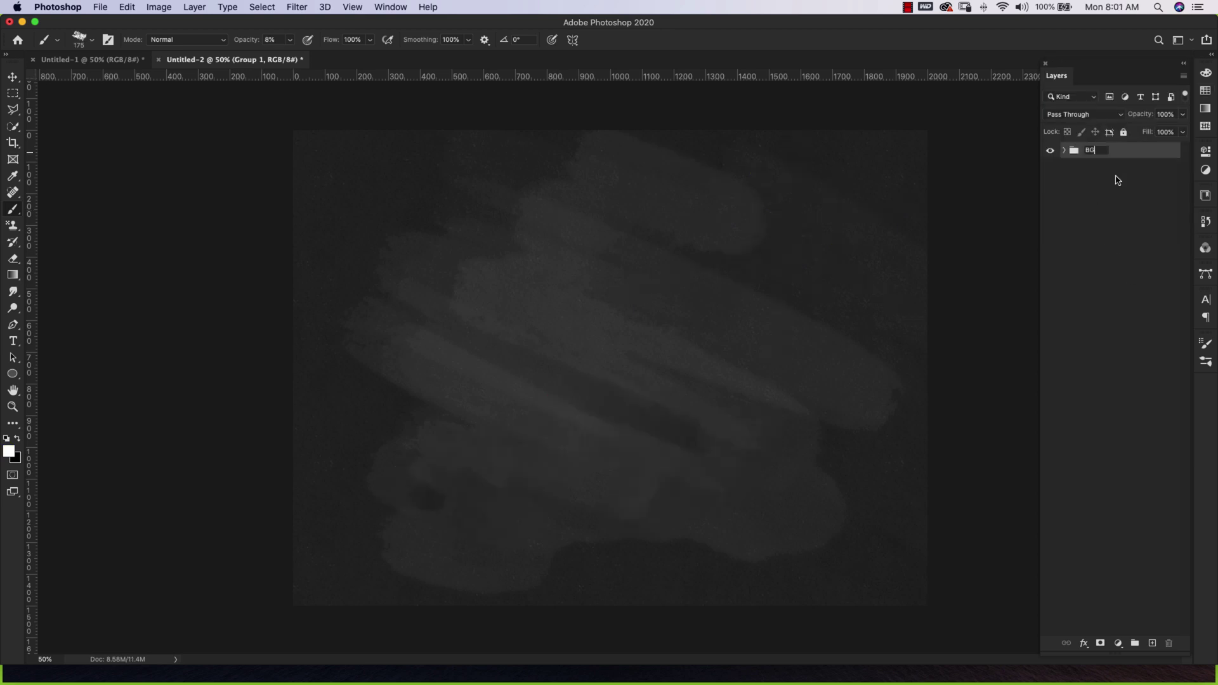
# Add a new layer above BG and name it Art.
pyautogui.click(1115, 179)
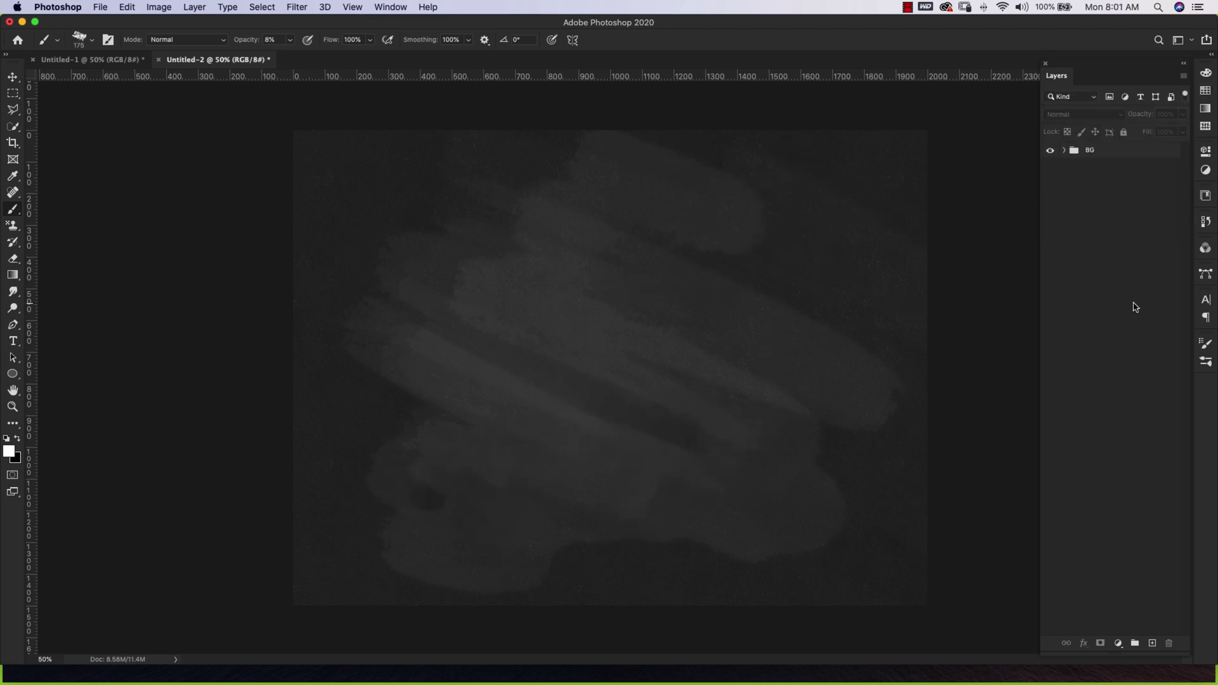
pyautogui.click(1152, 644)
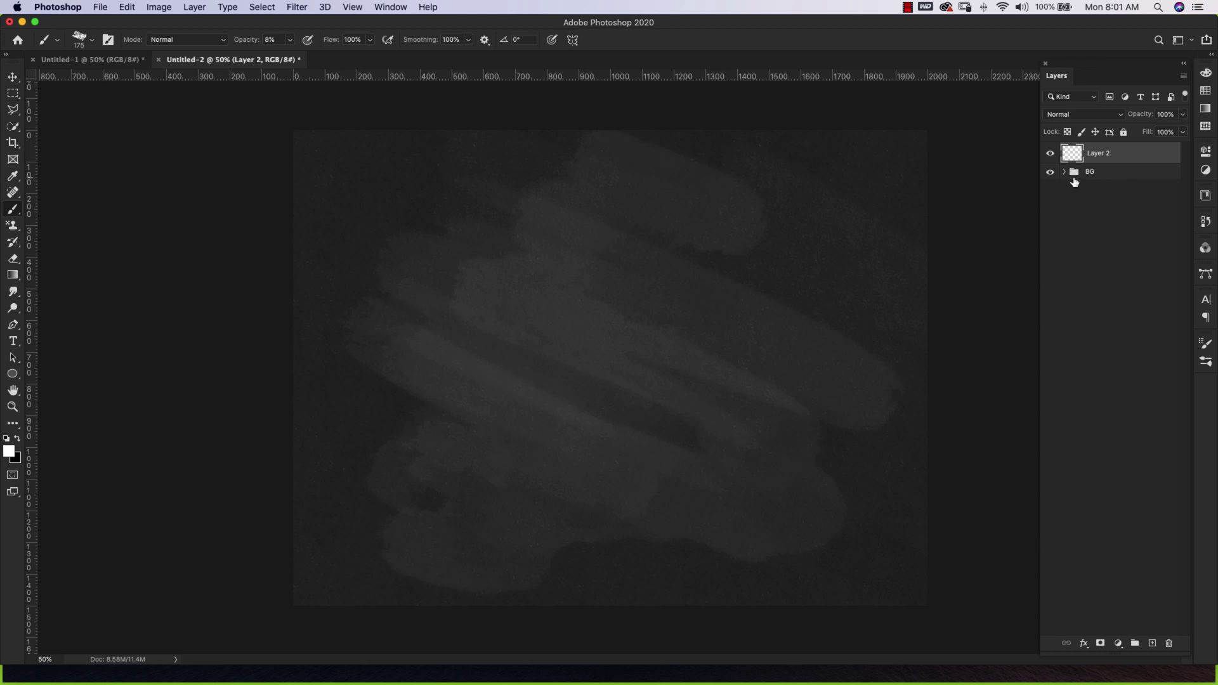
pyautogui.doubleClick(1101, 155)
pyautogui.write('Art')
pyautogui.press('Return')
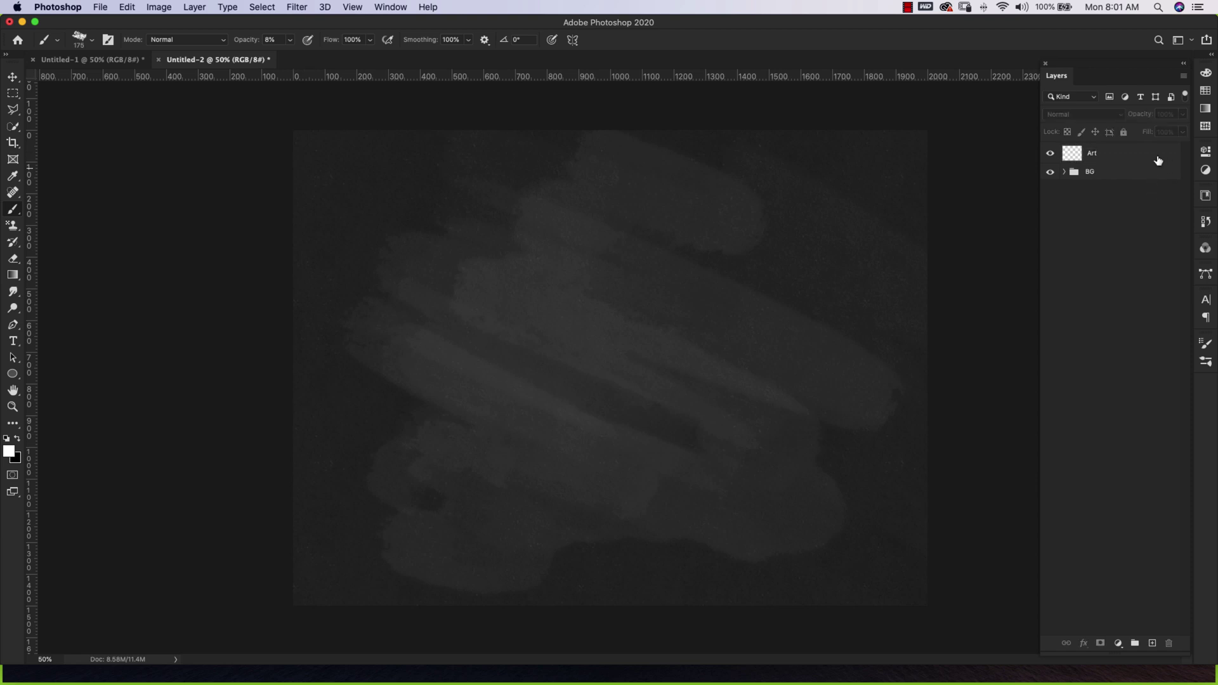
# Convert the Art layer to a smart object and open its contents.
pyautogui.rightClick(1101, 156)
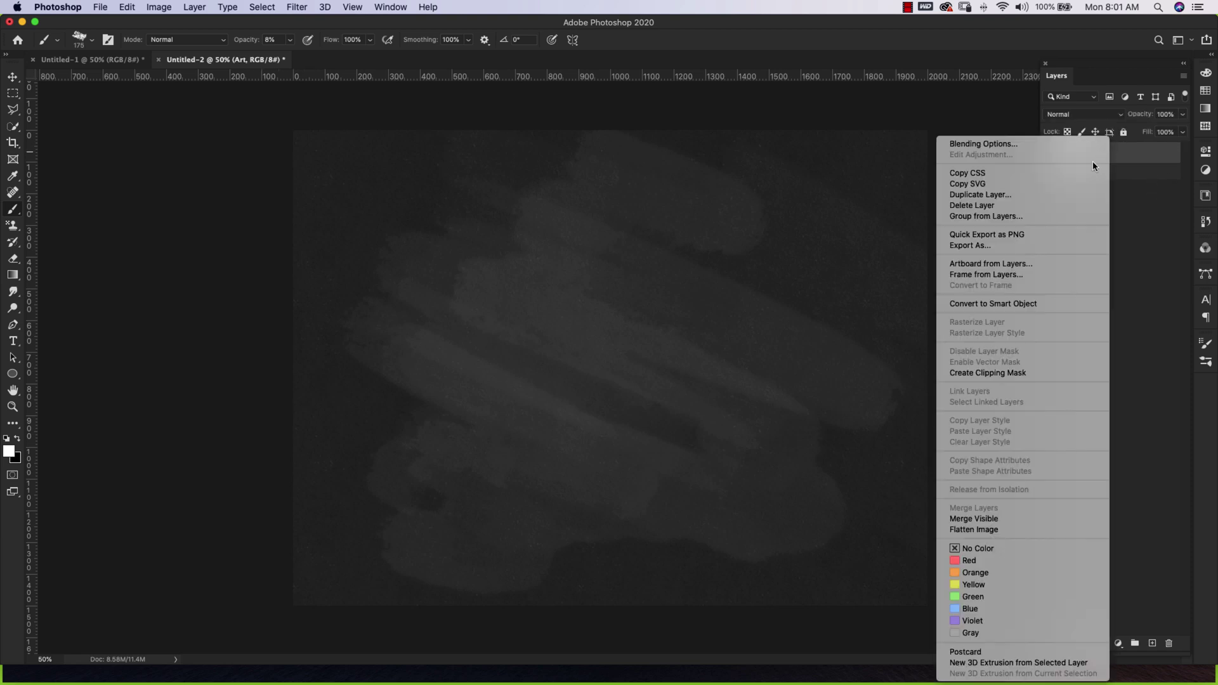
pyautogui.click(1041, 303)
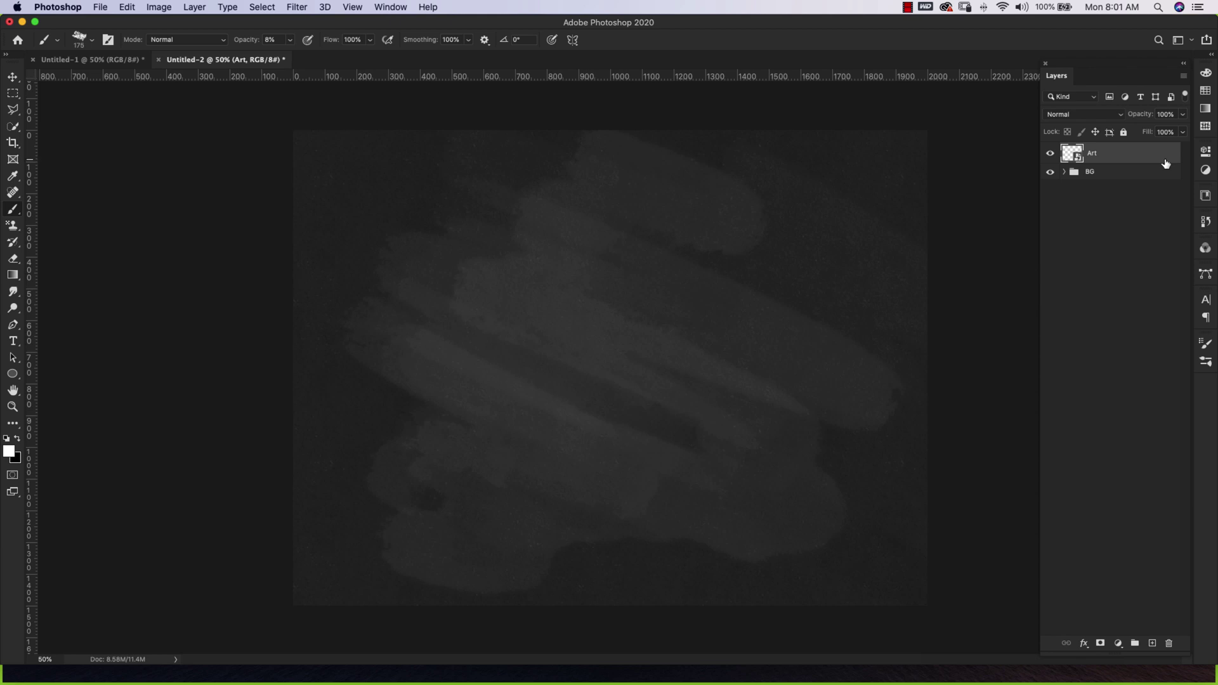
pyautogui.doubleClick(1078, 157)
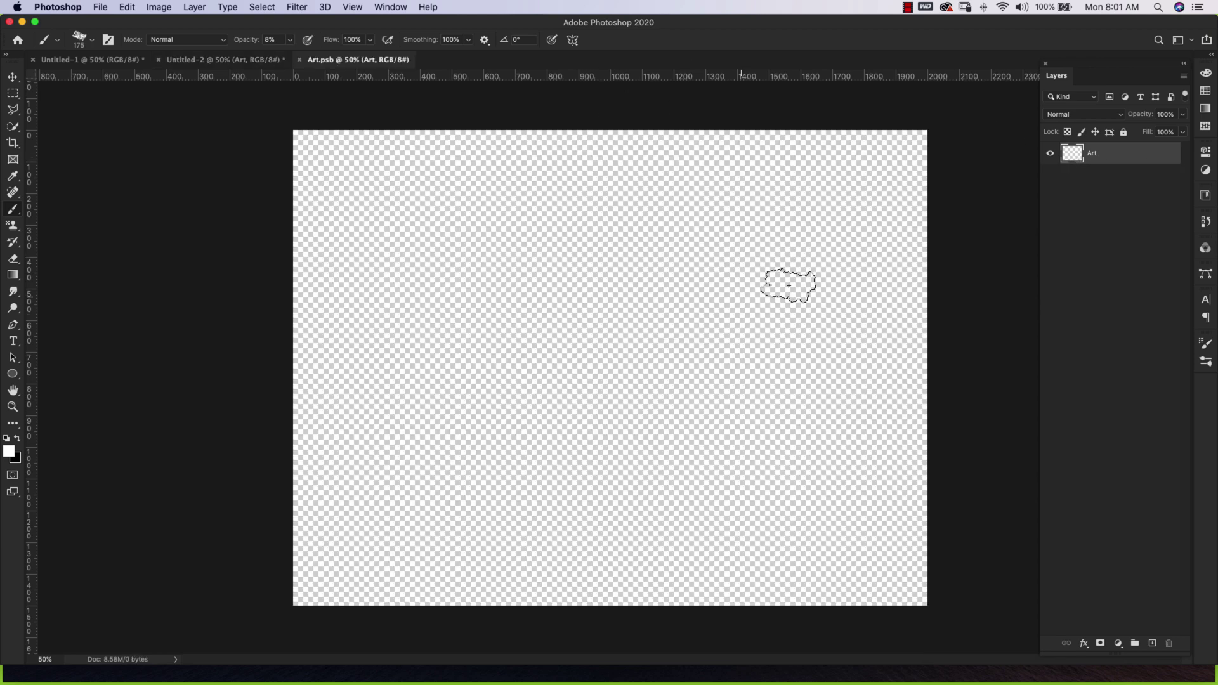
# Place Artwork 1 from Libraries onto the canvas, enlarged and centred.
pyautogui.click(1205, 198)
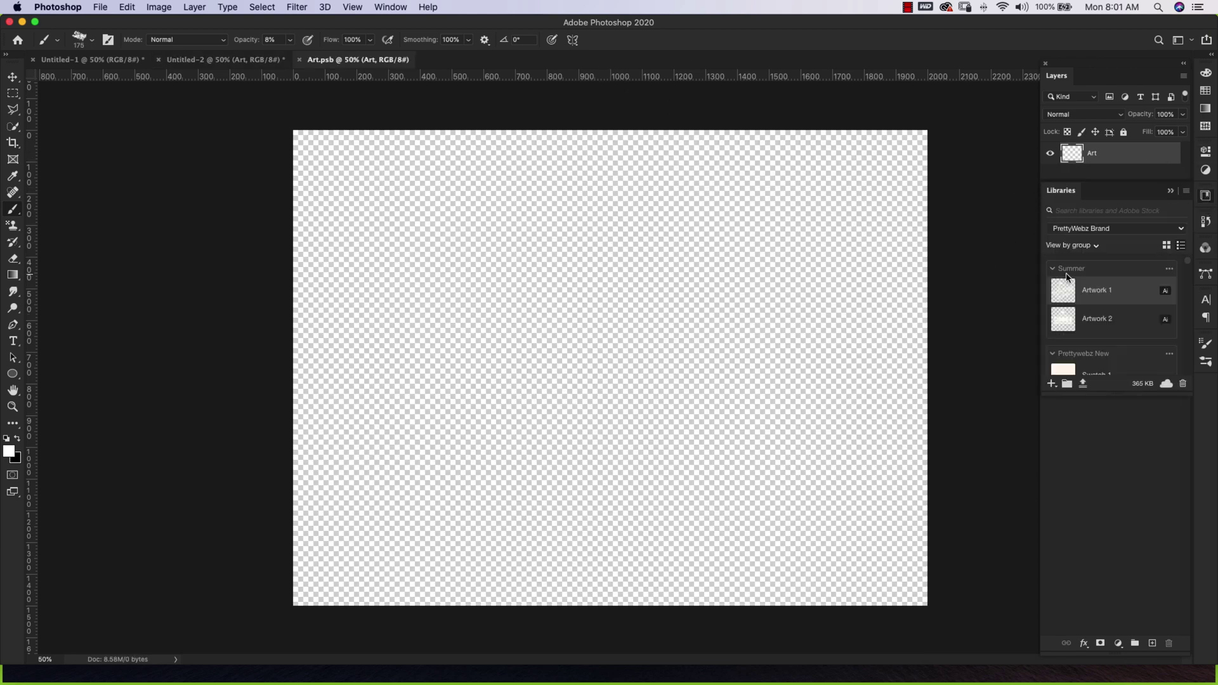
pyautogui.moveTo(1090, 292); pyautogui.dragTo(615, 260)
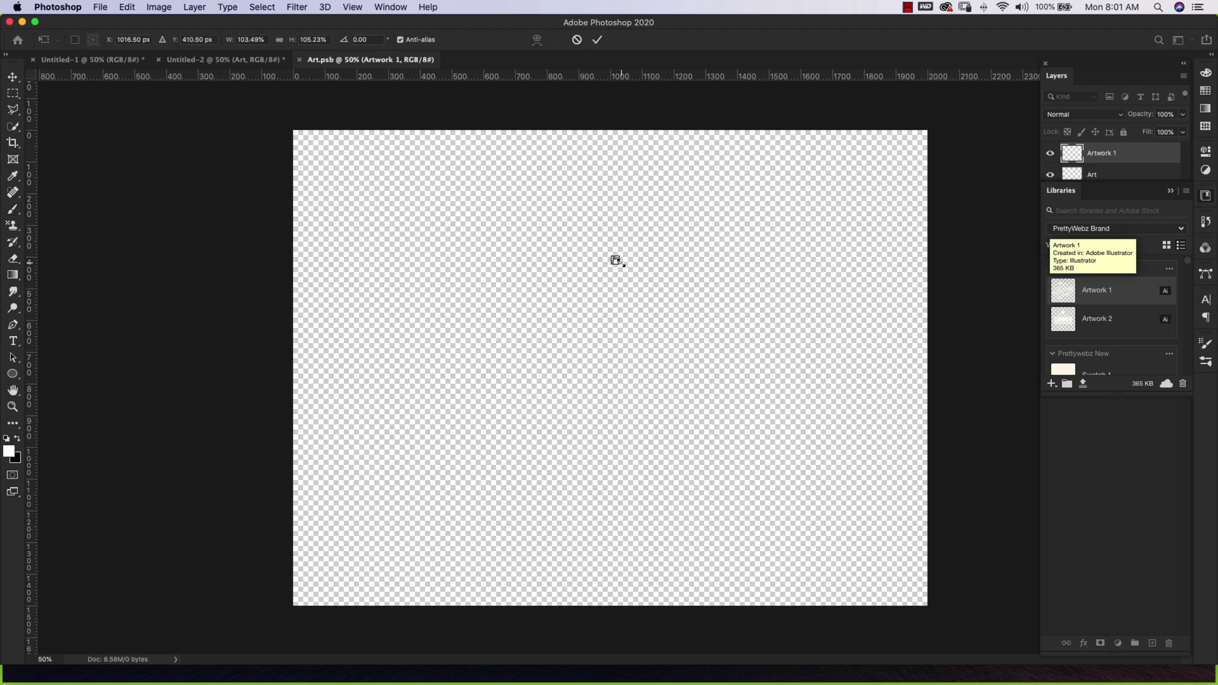
pyautogui.moveTo(615, 260); pyautogui.dragTo(839, 485)
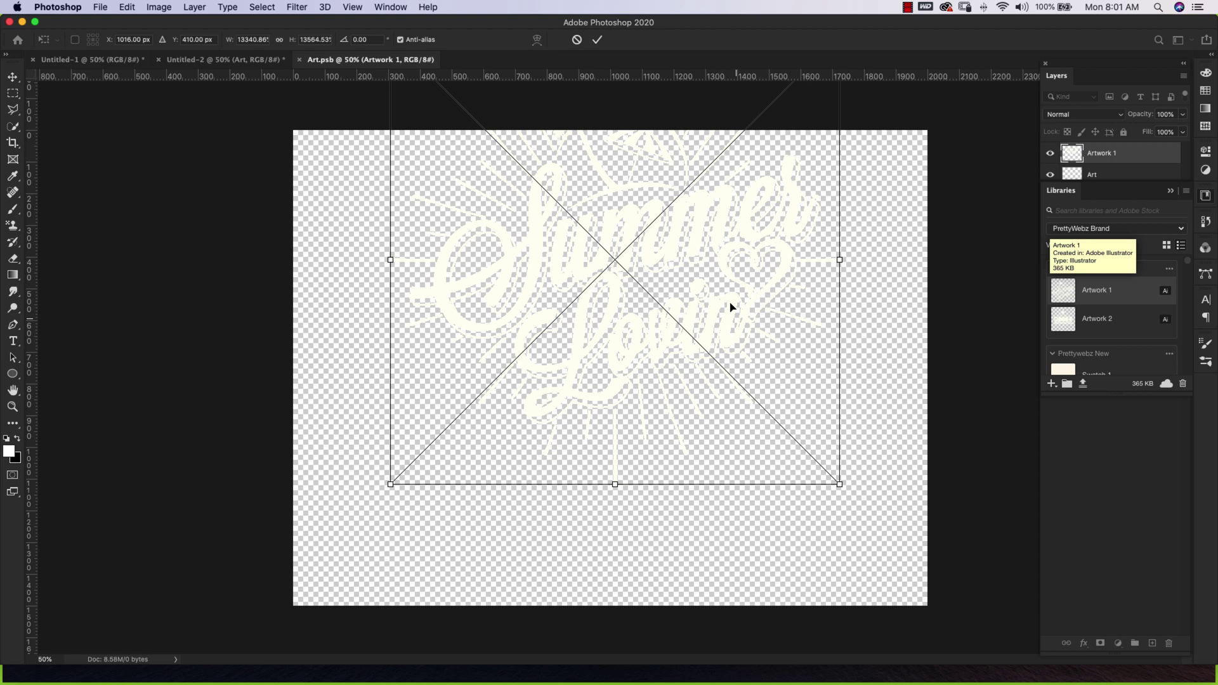
pyautogui.moveTo(731, 308)
pyautogui.mouseDown()
pyautogui.moveTo(720, 326)
pyautogui.moveTo(734, 349)
pyautogui.moveTo(740, 339)
pyautogui.mouseUp()
pyautogui.press('Return')
# Return to the Brush tool, hide Libraries, and close the Art.psb document.
pyautogui.press('b')
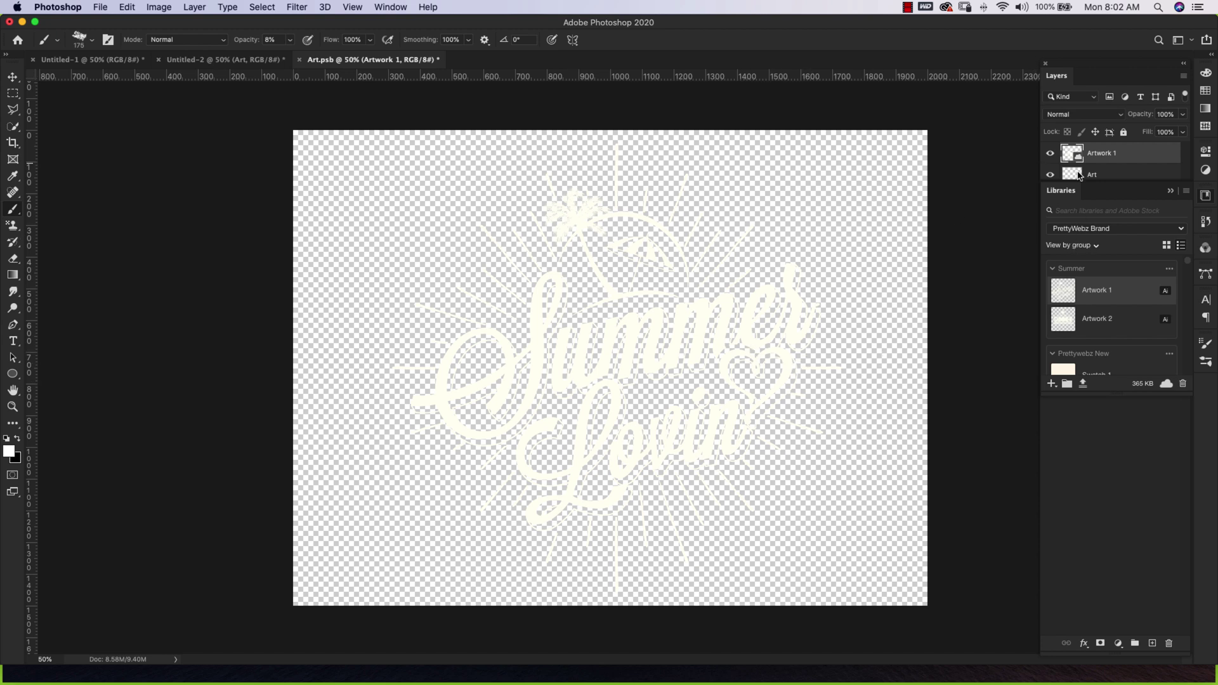
pyautogui.click(1171, 190)
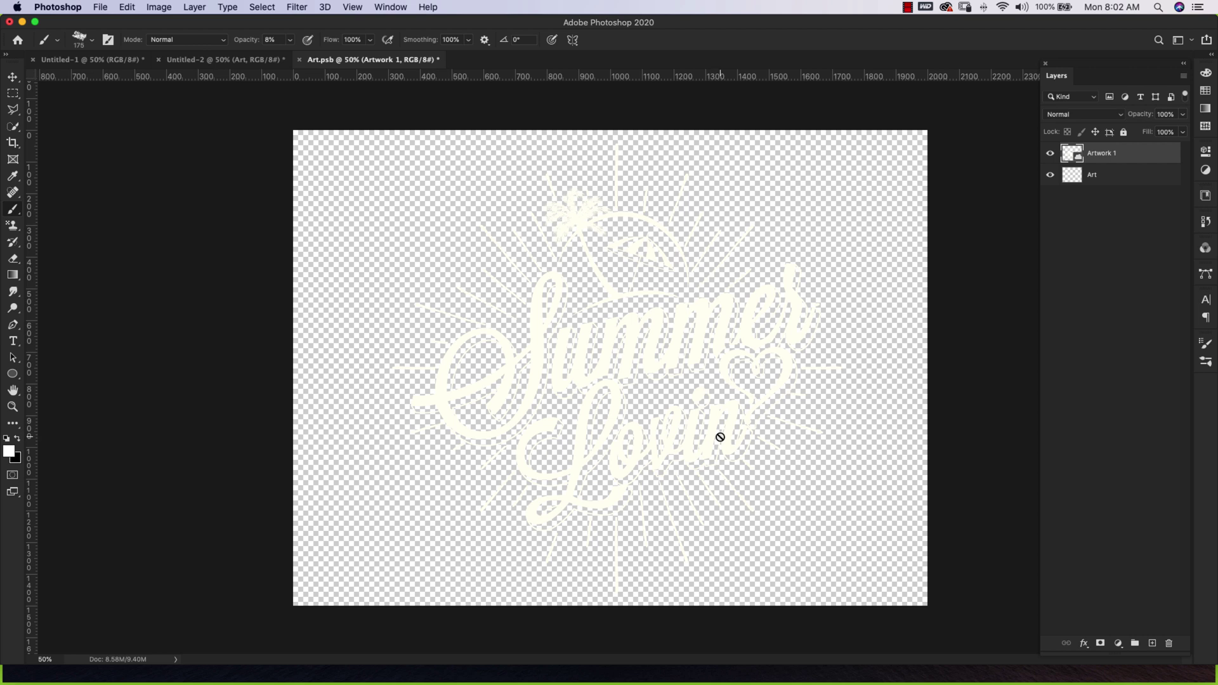
pyautogui.click(299, 59)
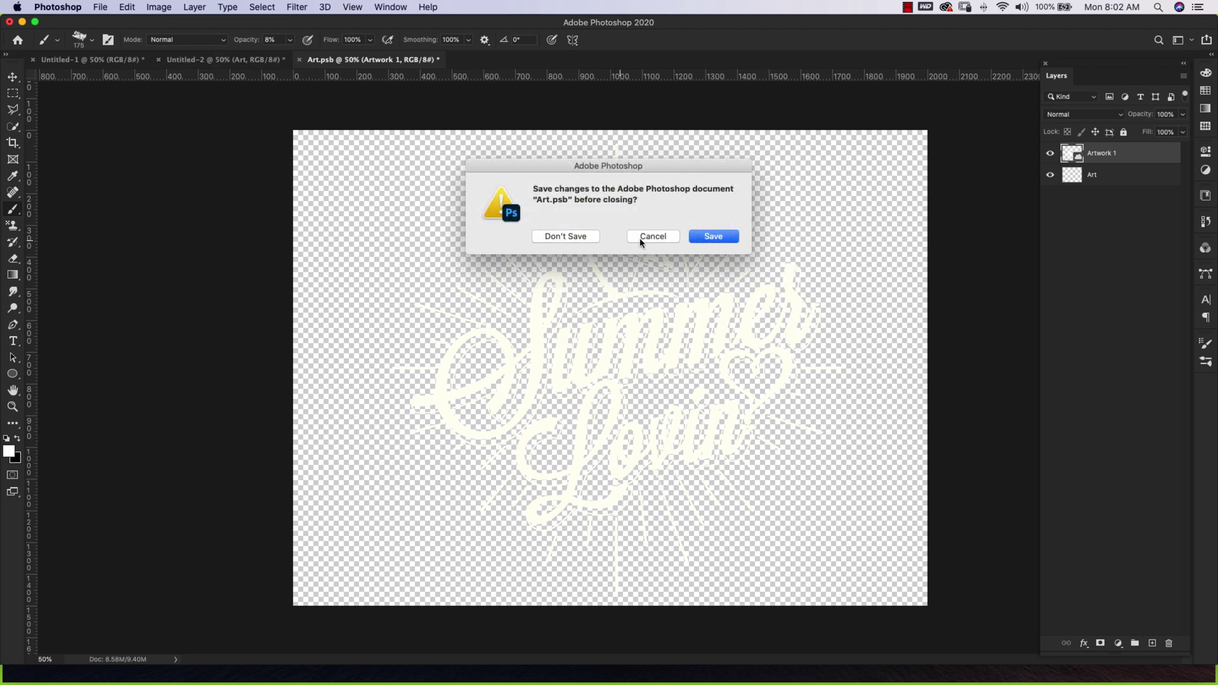
# Save the smart object changes, add two new layers, and fill Layers 4, 3 and 2 black.
pyautogui.click(713, 236)
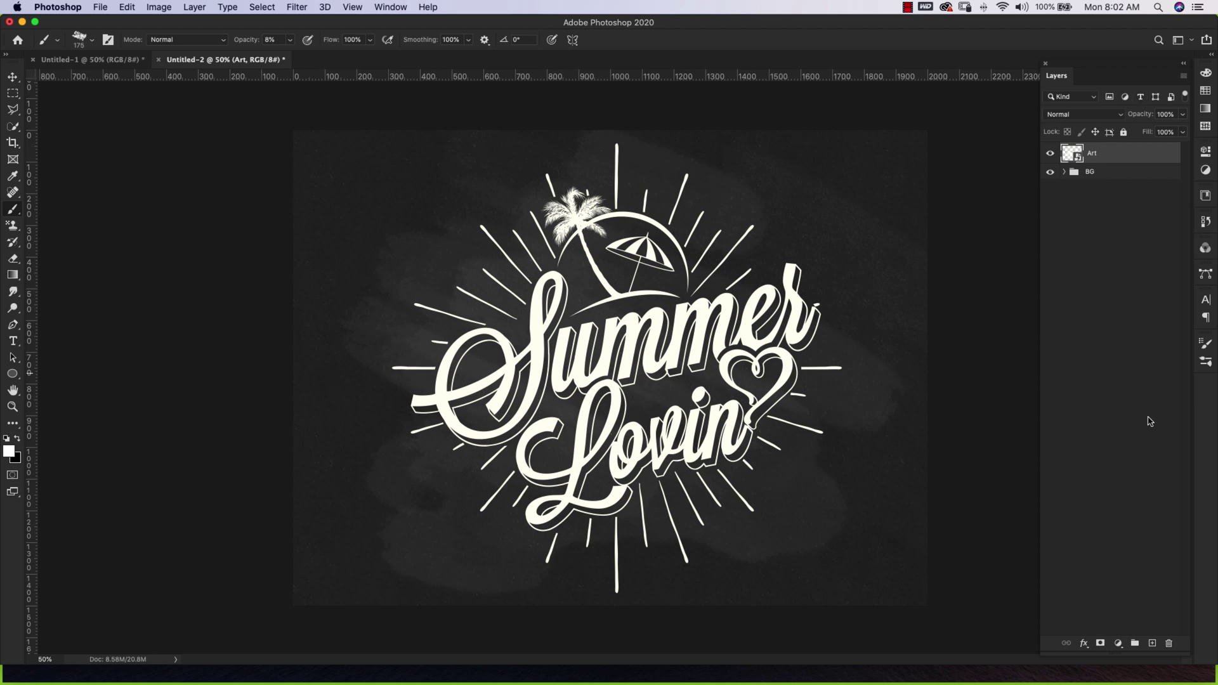
pyautogui.click(1152, 643)
pyautogui.click(1152, 643)
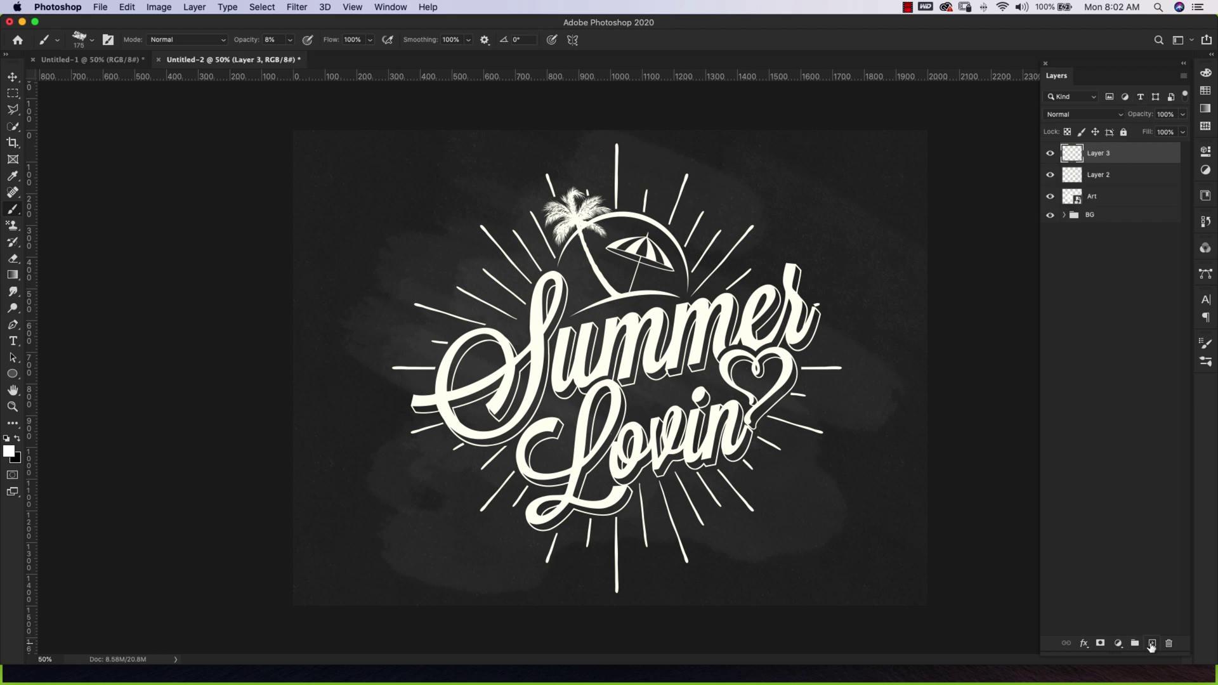
pyautogui.click(1153, 643)
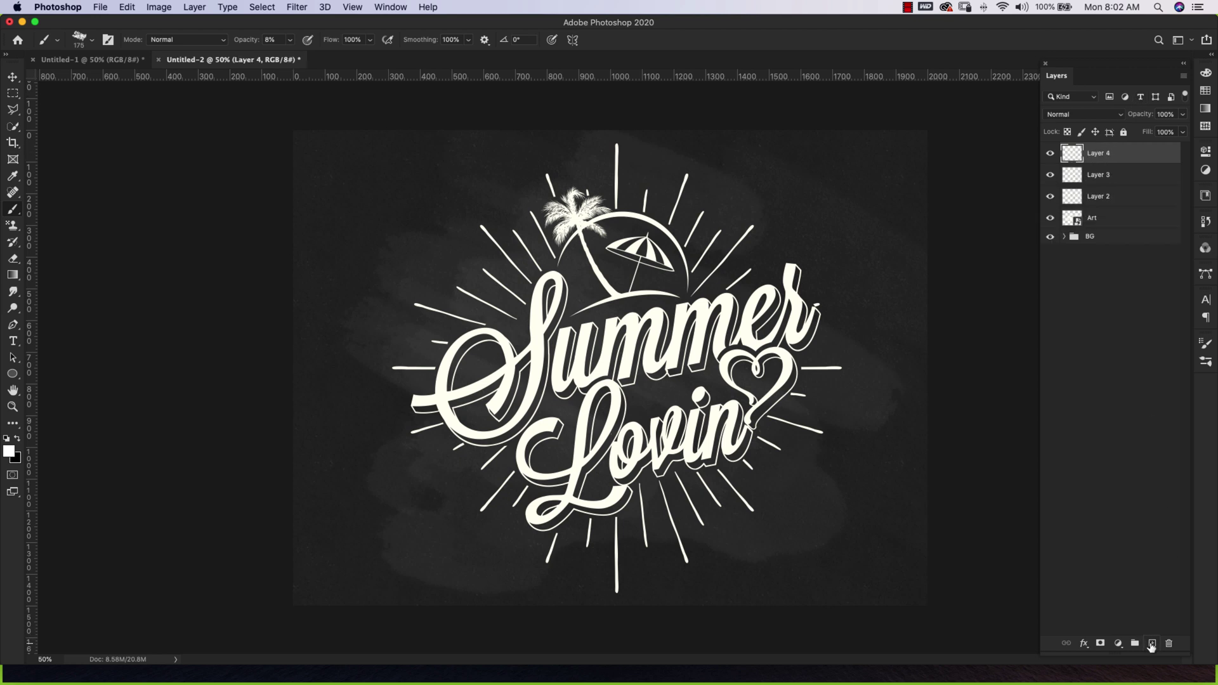
pyautogui.press('super+BackSpace')
pyautogui.click(1110, 175)
pyautogui.press('super+BackSpace')
pyautogui.click(1117, 200)
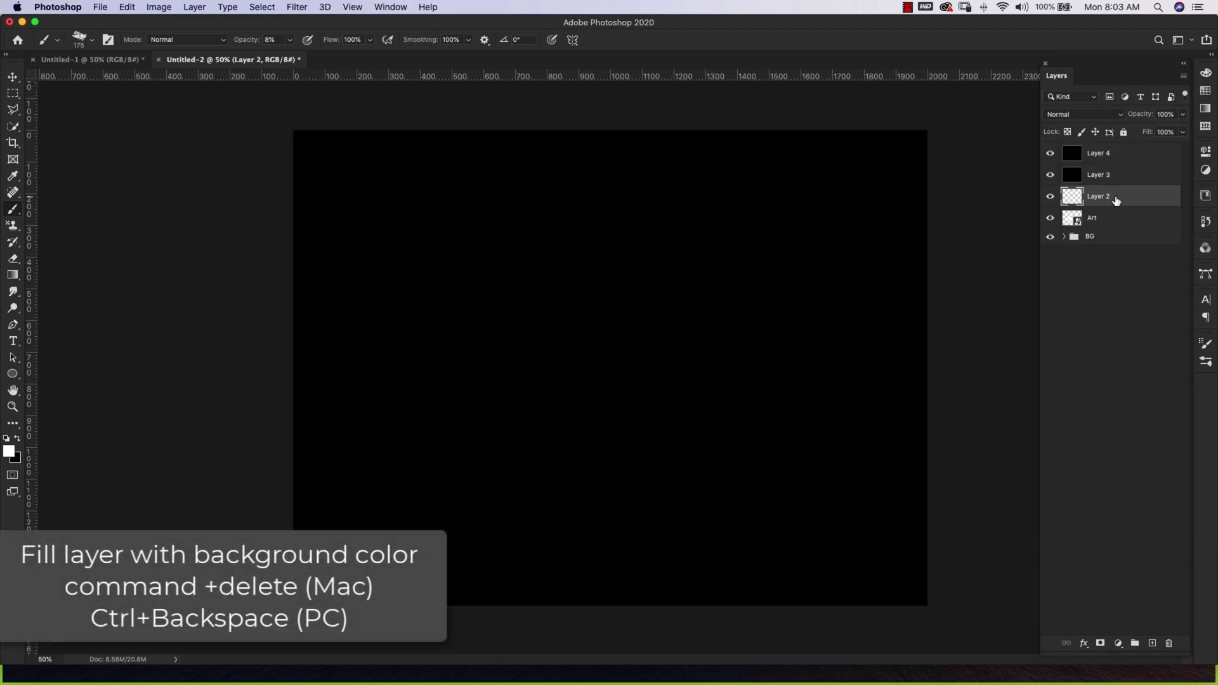
pyautogui.press('super+BackSpace')
# Rename the three black layers fibers, noise and clouds.
pyautogui.doubleClick(1098, 153)
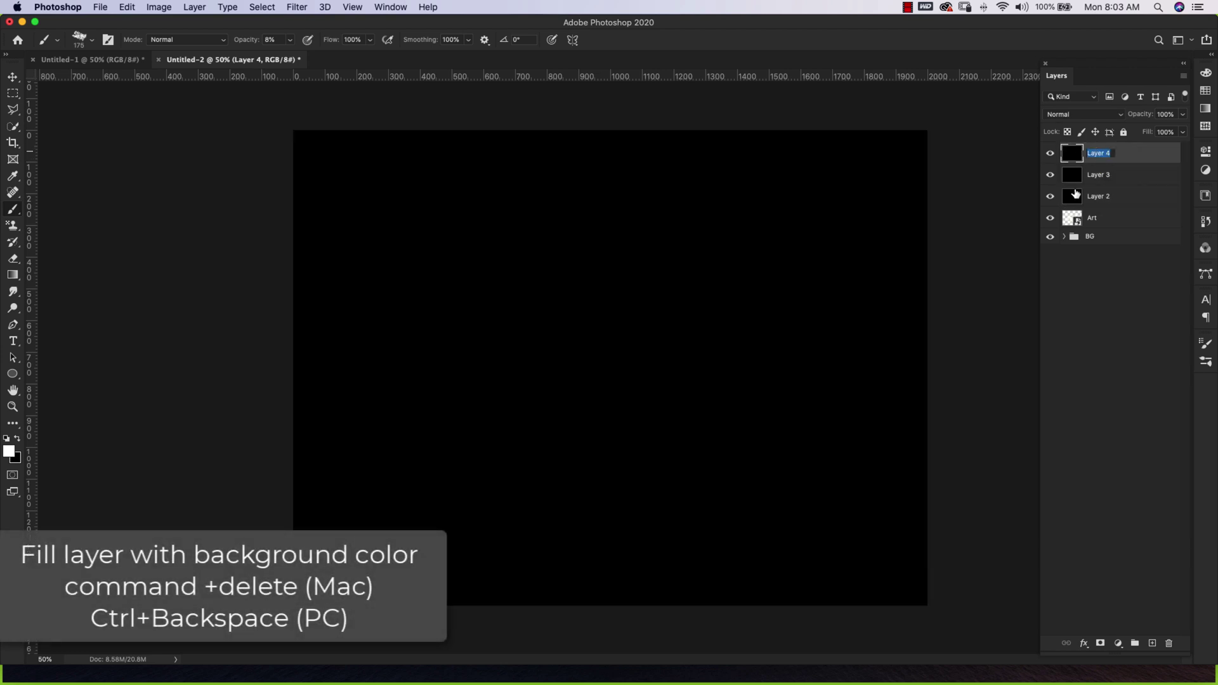
pyautogui.press('BackSpace')
pyautogui.write('fiber')
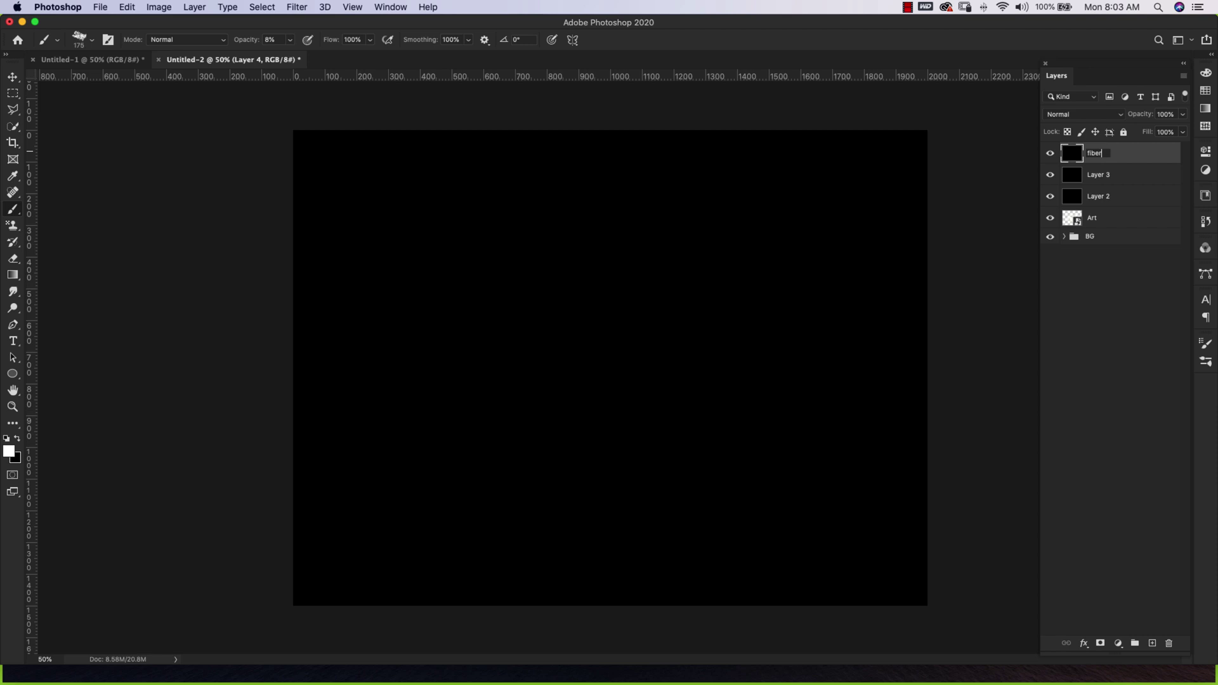
pyautogui.write('s')
pyautogui.press('Tab')
pyautogui.write('no')
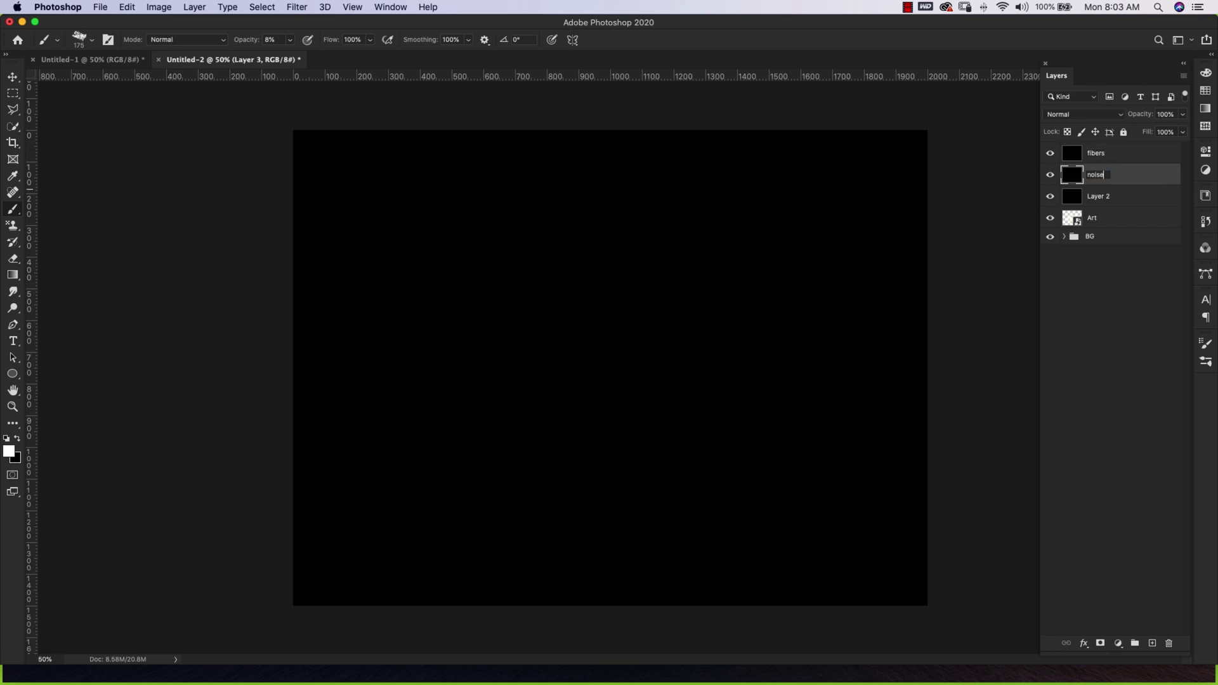
pyautogui.write('ise')
pyautogui.press('Tab')
pyautogui.write('c')
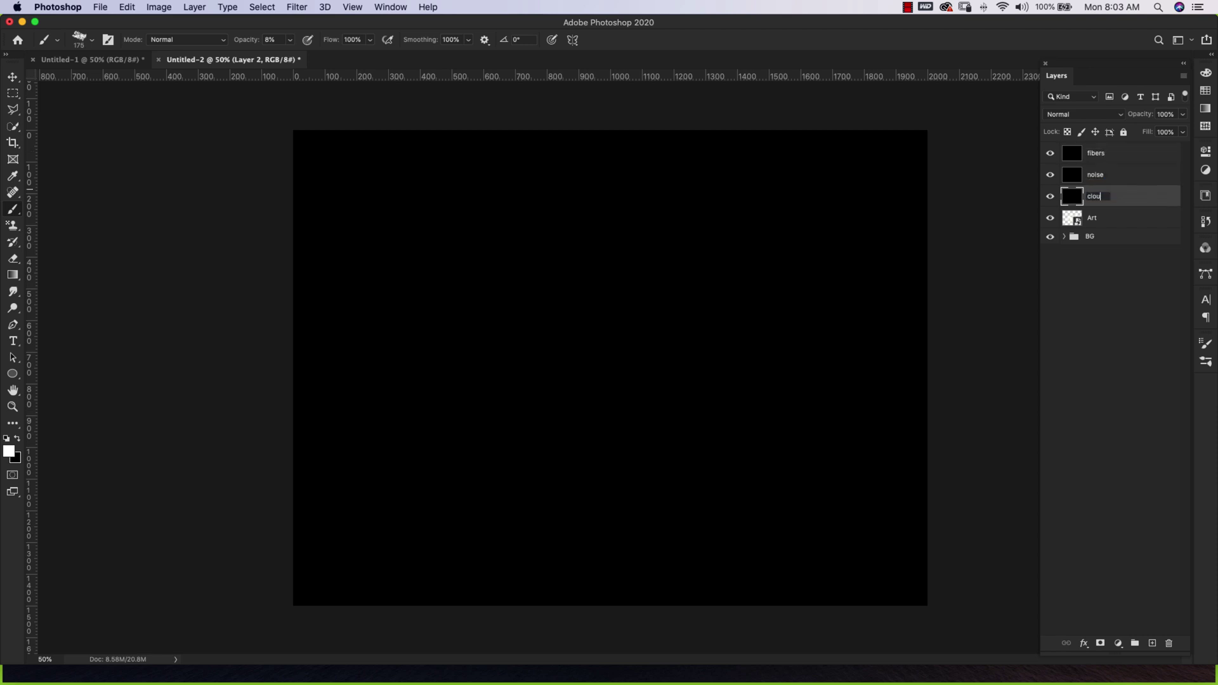
pyautogui.write('louds')
pyautogui.click(1097, 275)
# Set blend modes: clouds to Multiply, noise to Screen, fibers to Soft Light.
pyautogui.click(1118, 194)
pyautogui.click(1109, 120)
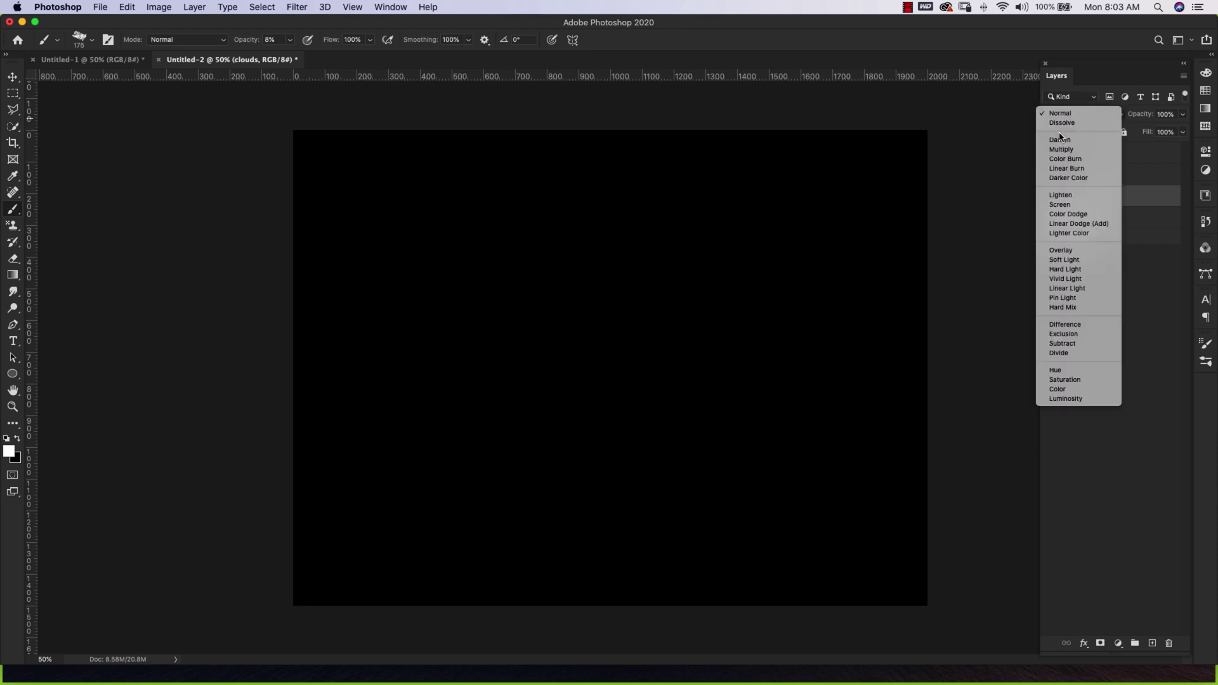
pyautogui.click(1070, 151)
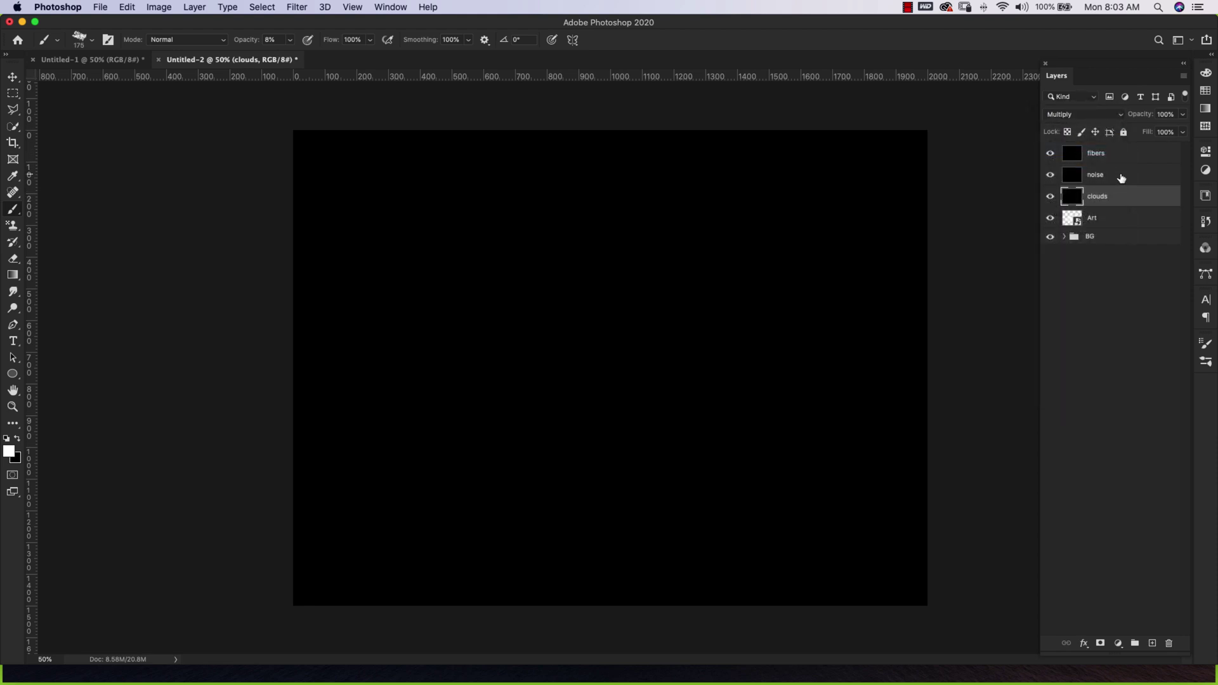
pyautogui.click(1121, 178)
pyautogui.click(1102, 118)
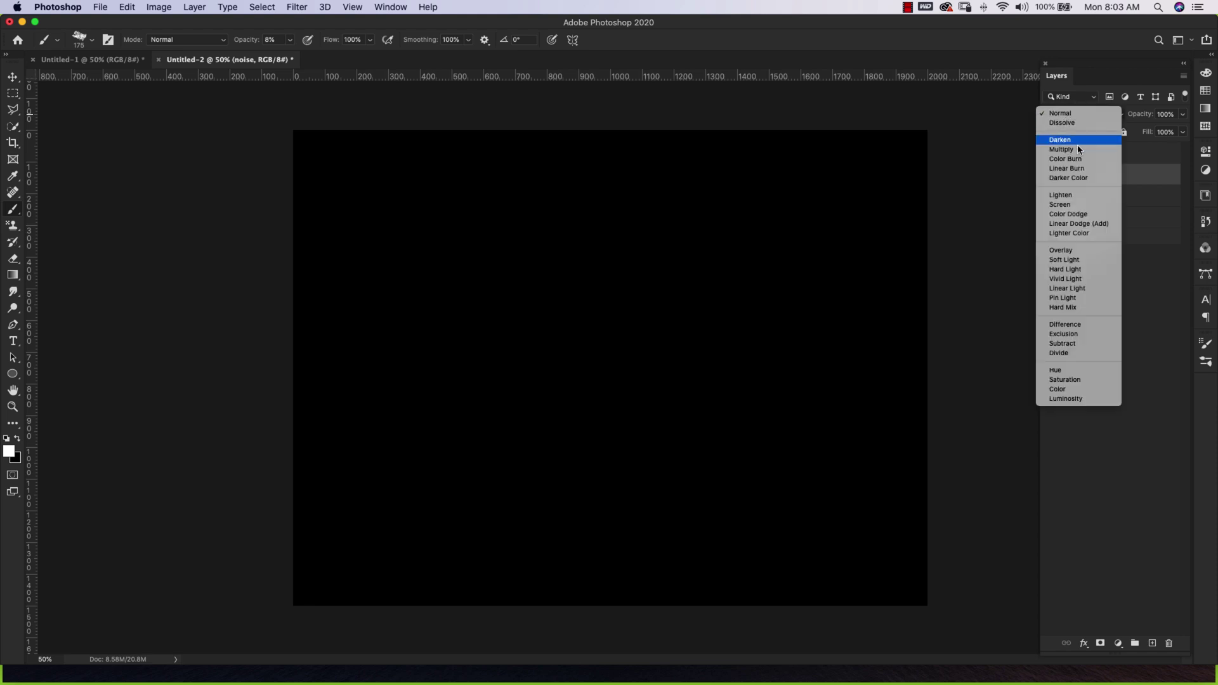
pyautogui.click(1083, 207)
pyautogui.click(1101, 154)
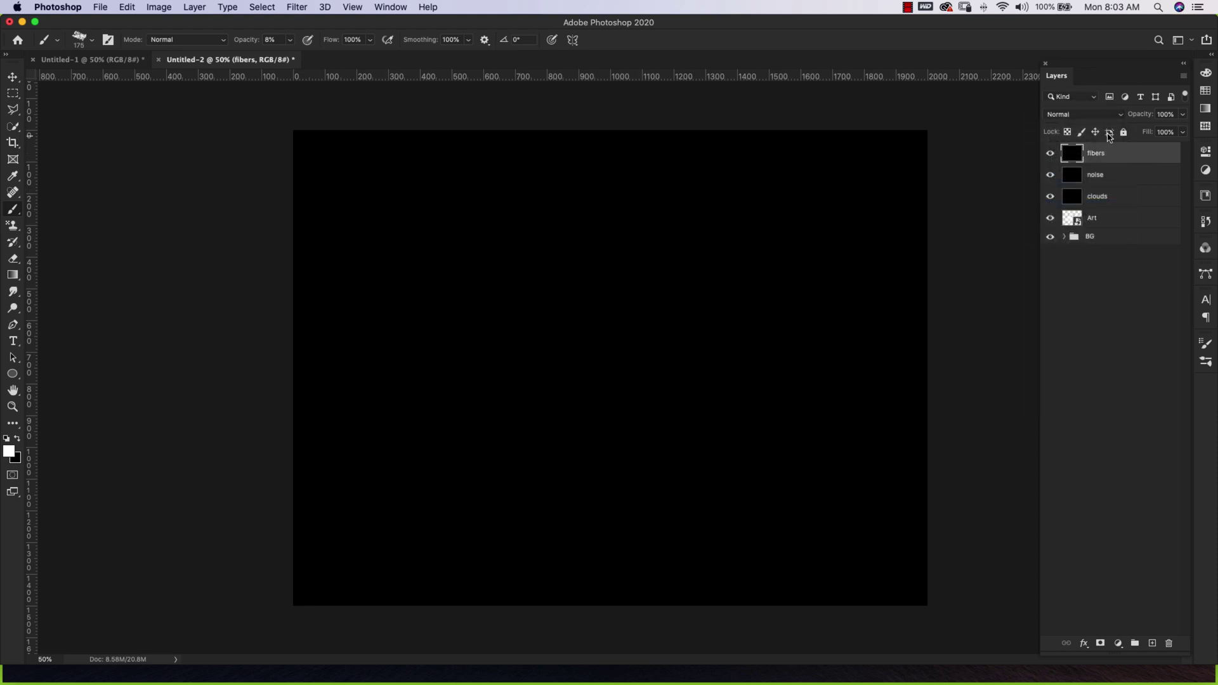
pyautogui.click(1078, 115)
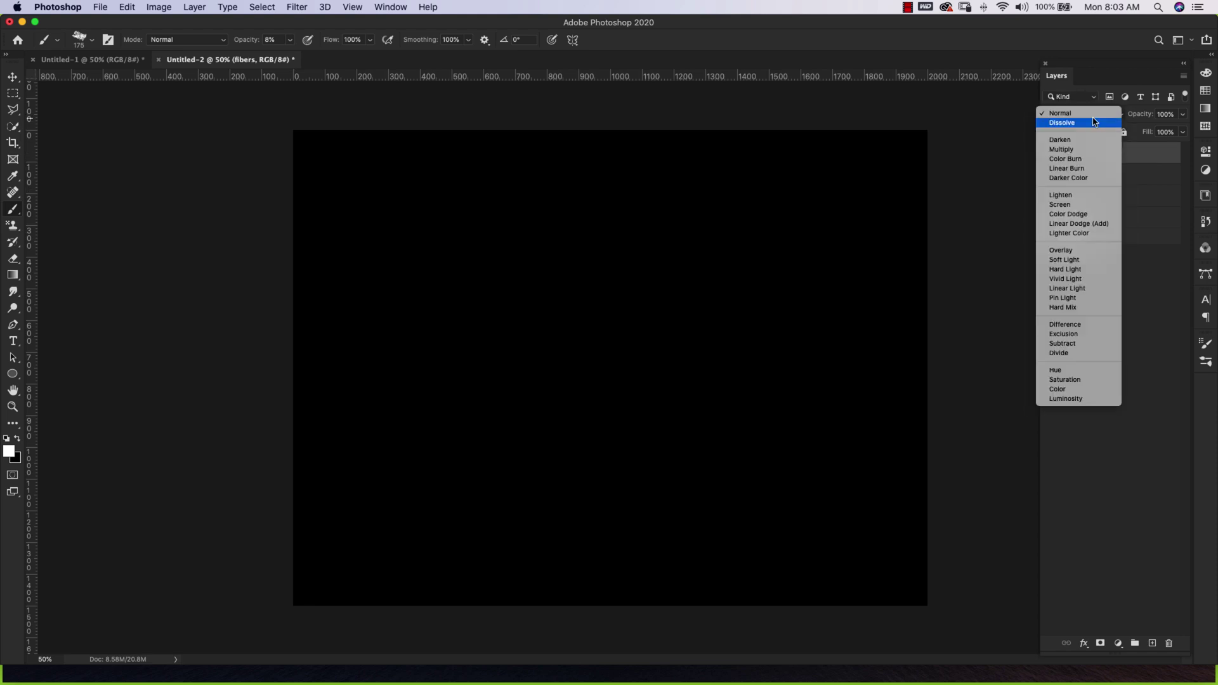
pyautogui.click(1065, 259)
# Convert the fibers, noise and clouds layers into smart objects.
pyautogui.rightClick(1134, 160)
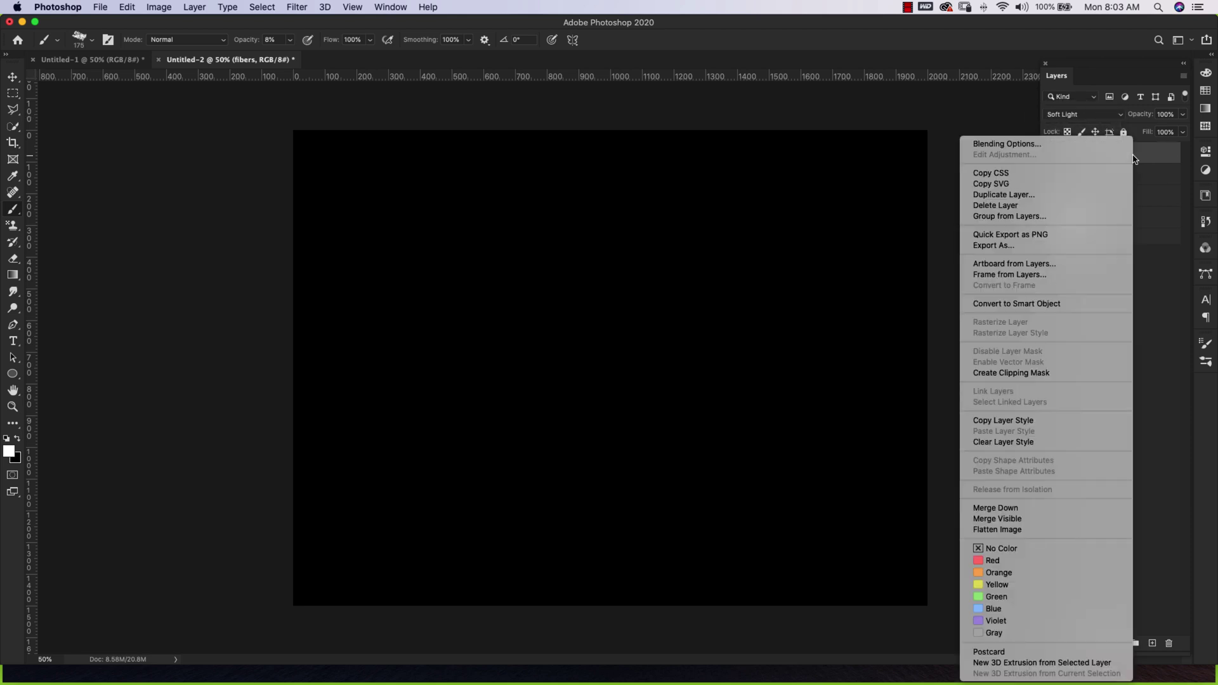
pyautogui.click(1045, 305)
pyautogui.rightClick(1117, 175)
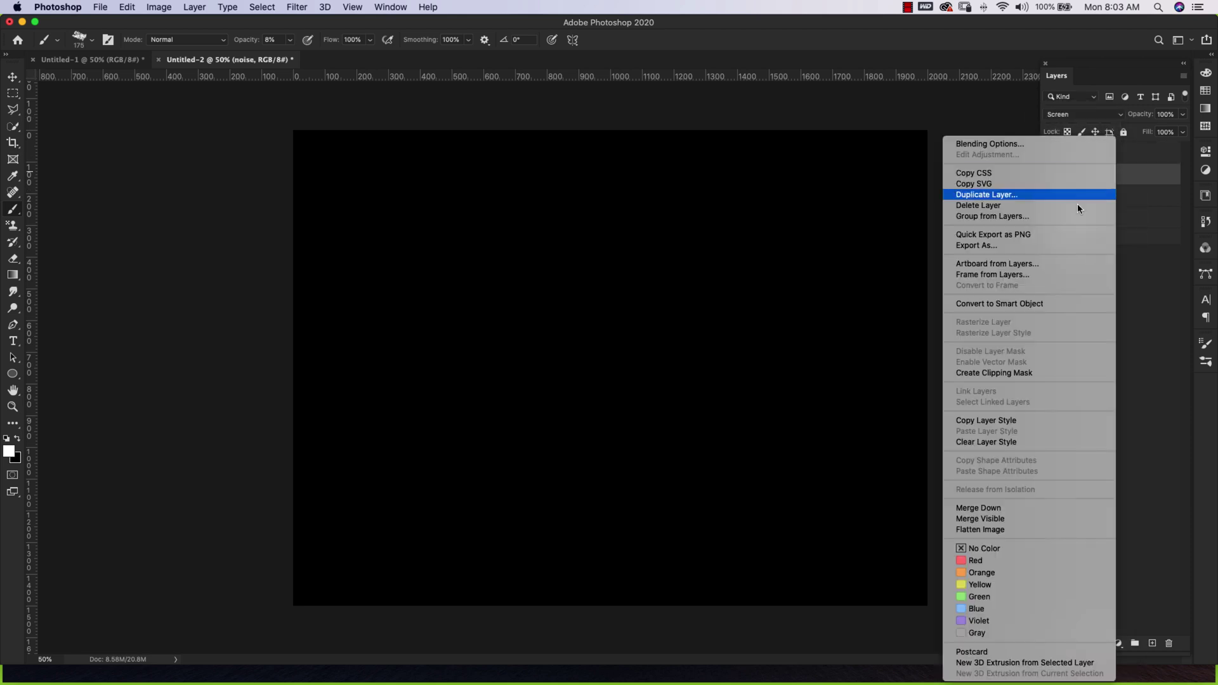
pyautogui.click(1077, 304)
pyautogui.rightClick(1140, 197)
pyautogui.click(1095, 303)
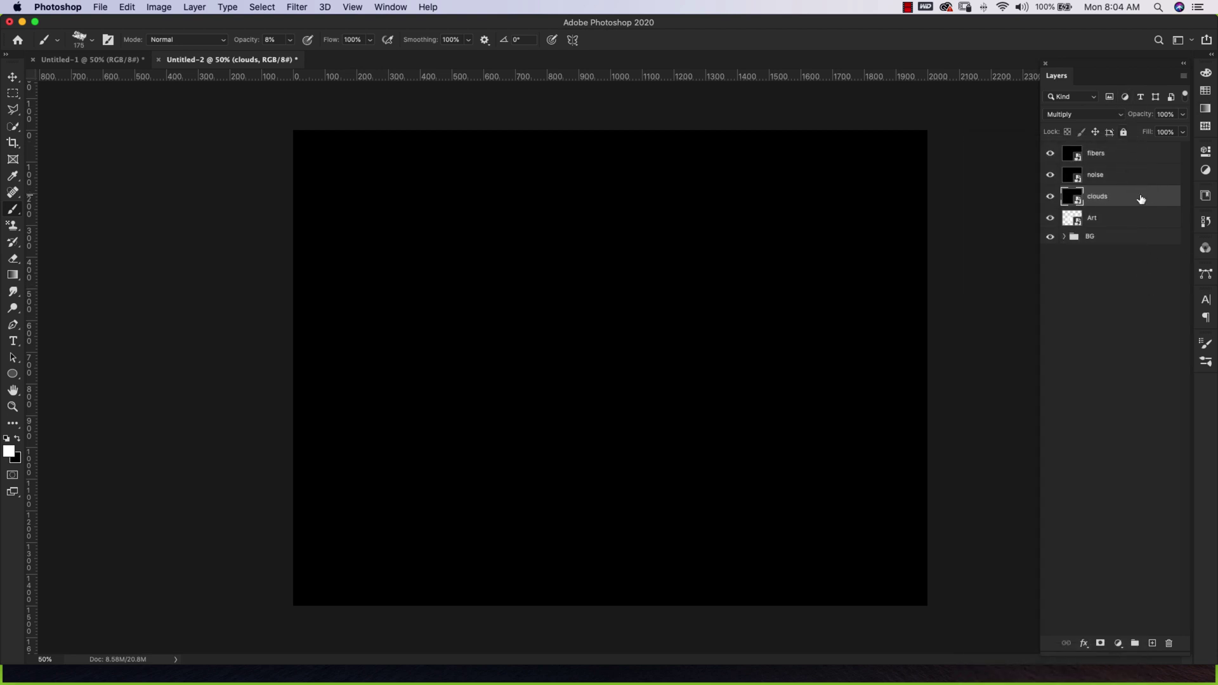
# Clip clouds onto Art, noise onto clouds, and fibers onto noise as a clipping-mask stack.
pyautogui.moveTo(1132, 203); pyautogui.dragTo(1090, 215)
pyautogui.keyDown('alt'); pyautogui.click(1130, 207); pyautogui.keyUp('alt')
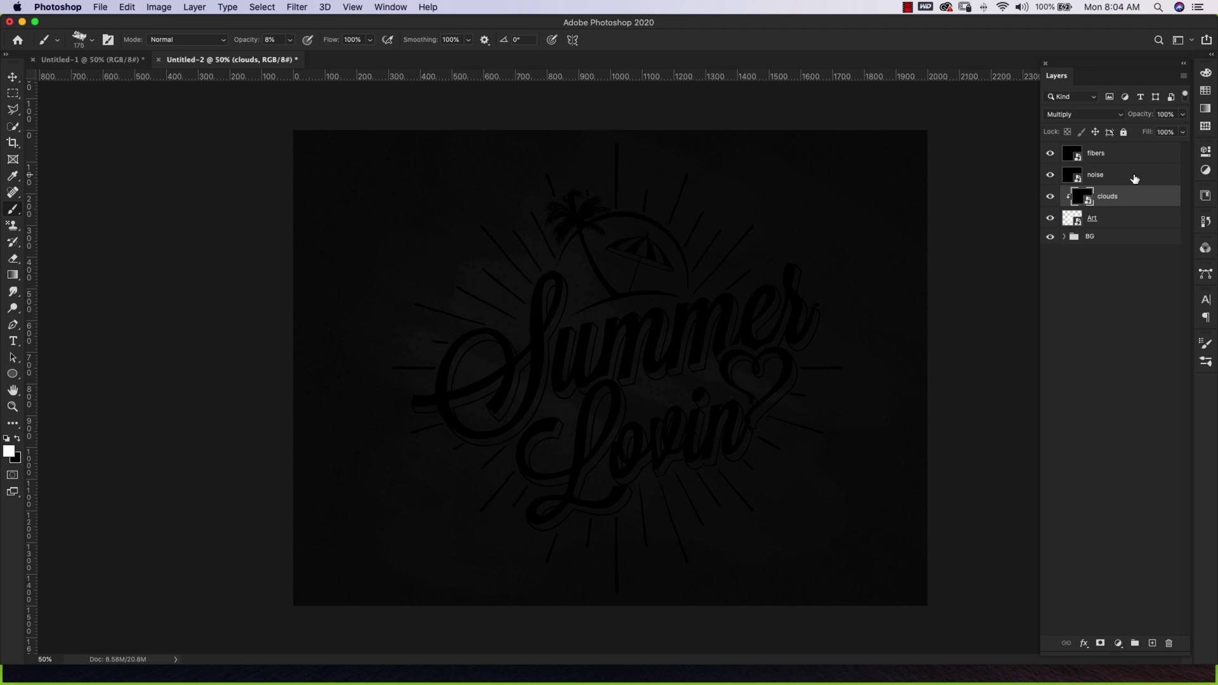
pyautogui.click(1136, 178)
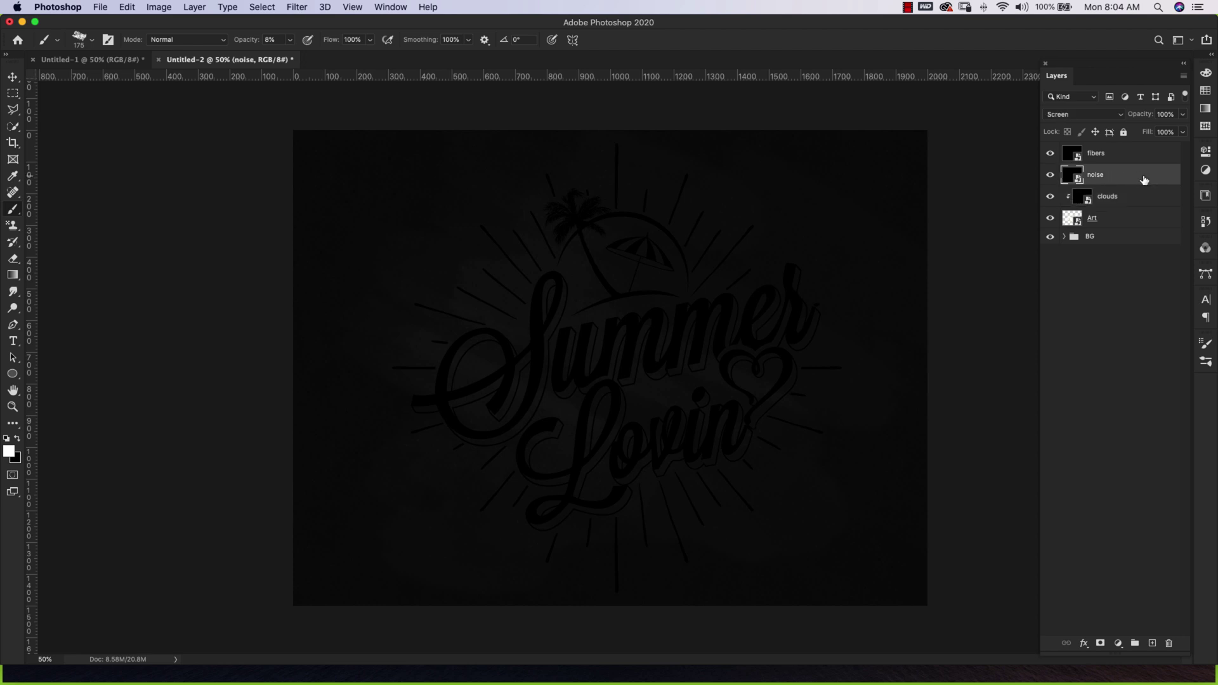
pyautogui.keyDown('alt'); pyautogui.click(1141, 185); pyautogui.keyUp('alt')
pyautogui.click(1133, 156)
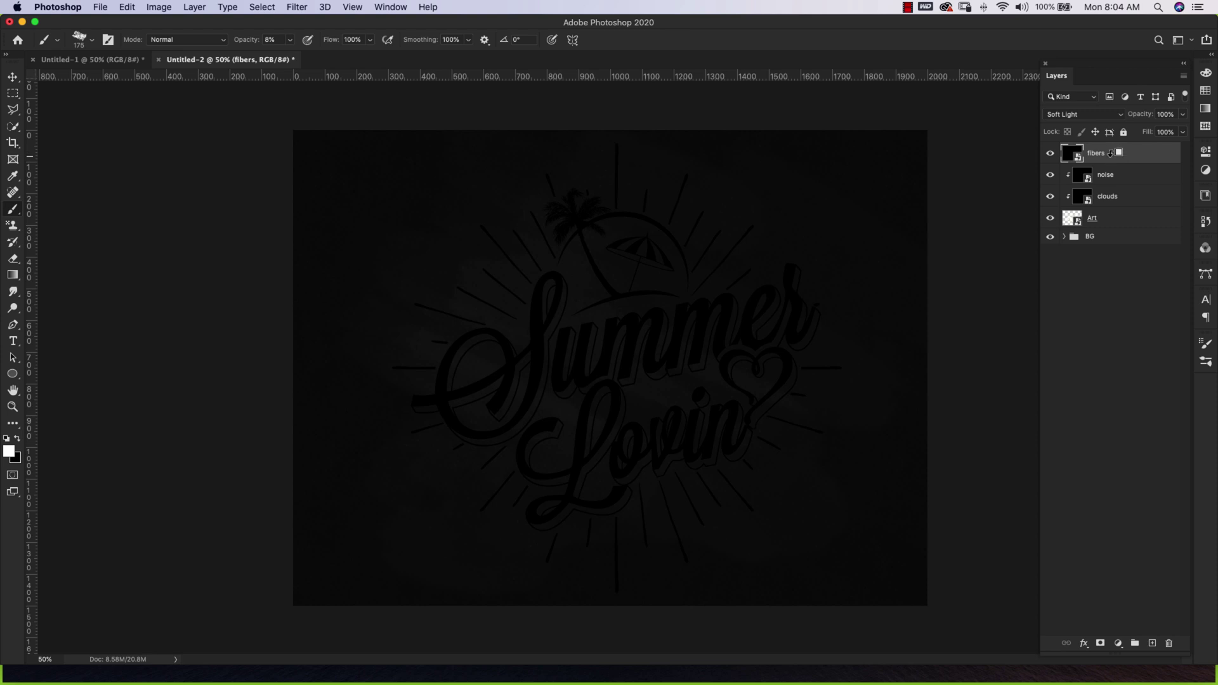
pyautogui.keyDown('alt'); pyautogui.click(1124, 163); pyautogui.keyUp('alt')
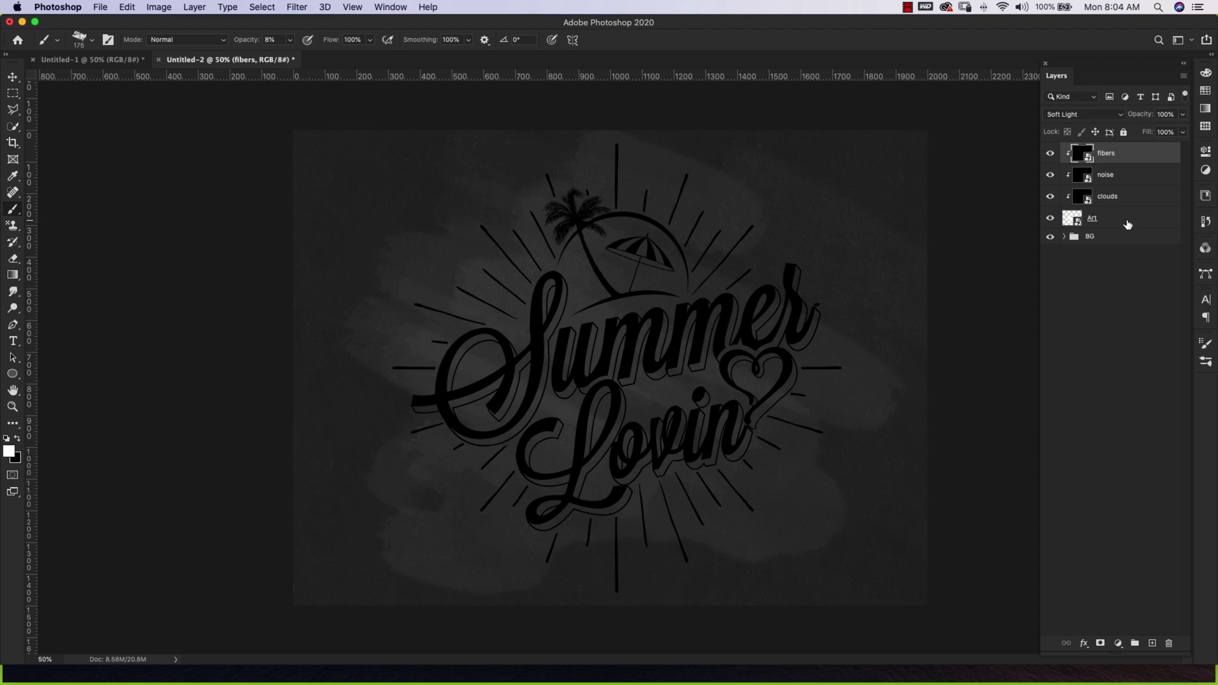
pyautogui.click(1136, 198)
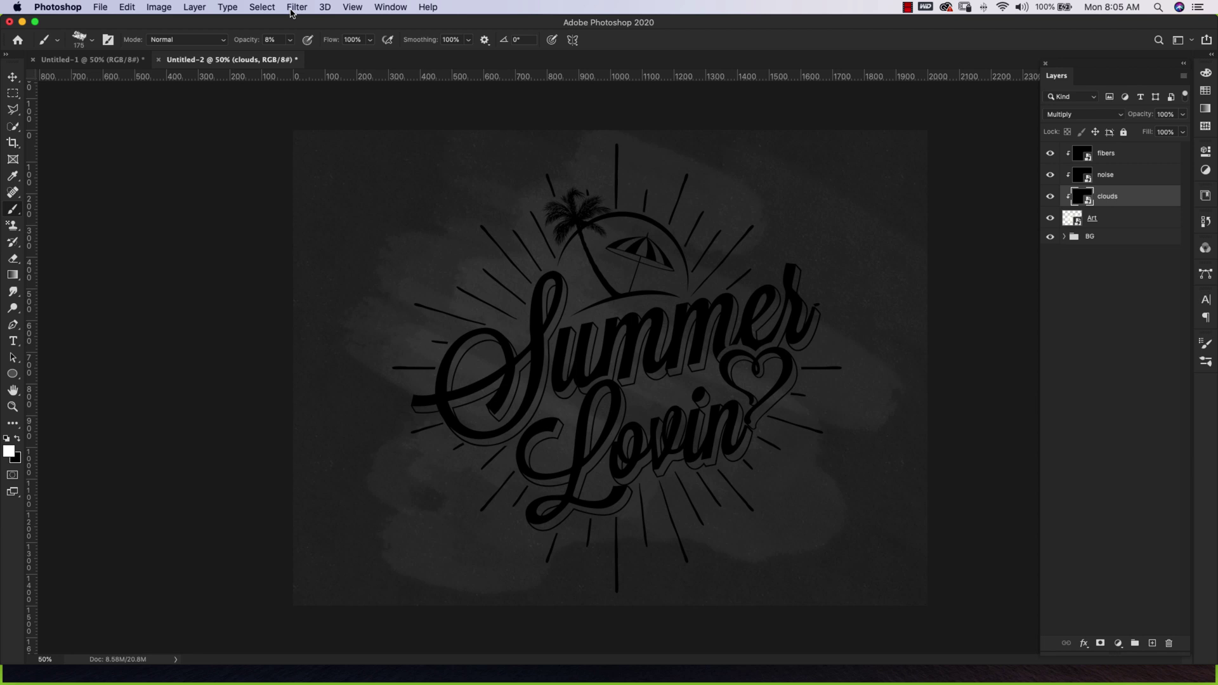
# Render a Clouds texture onto the clouds layer.
pyautogui.click(296, 8)
pyautogui.moveTo(316, 243)
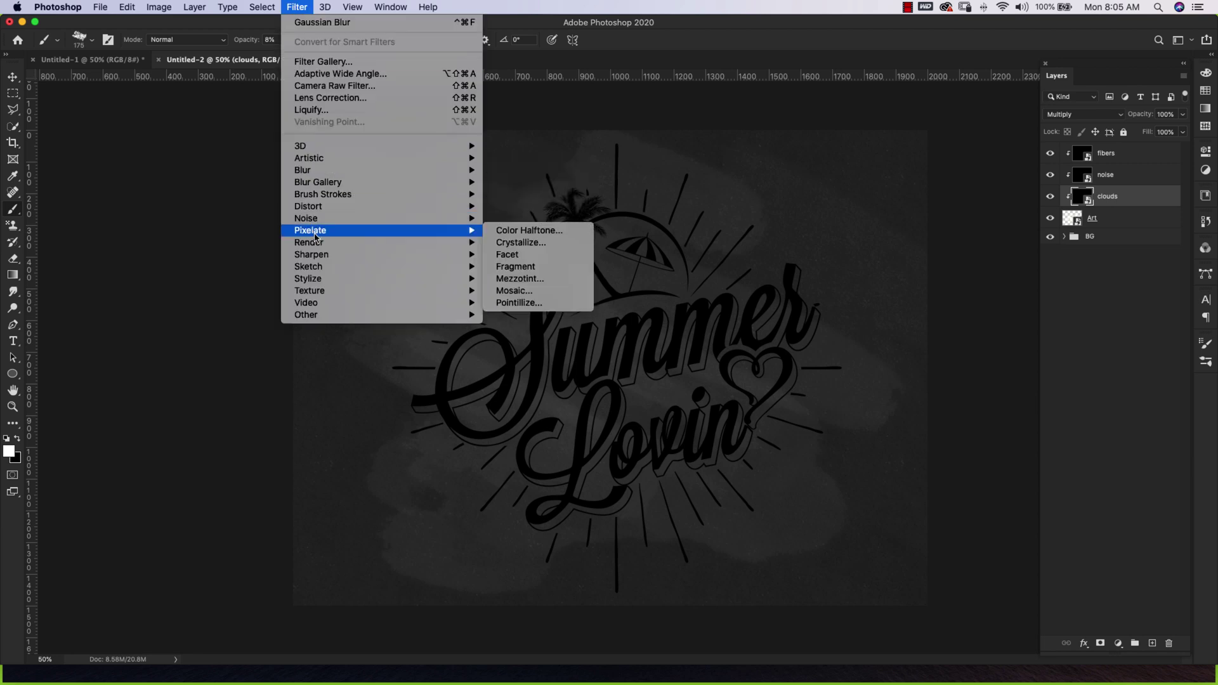
pyautogui.click(520, 292)
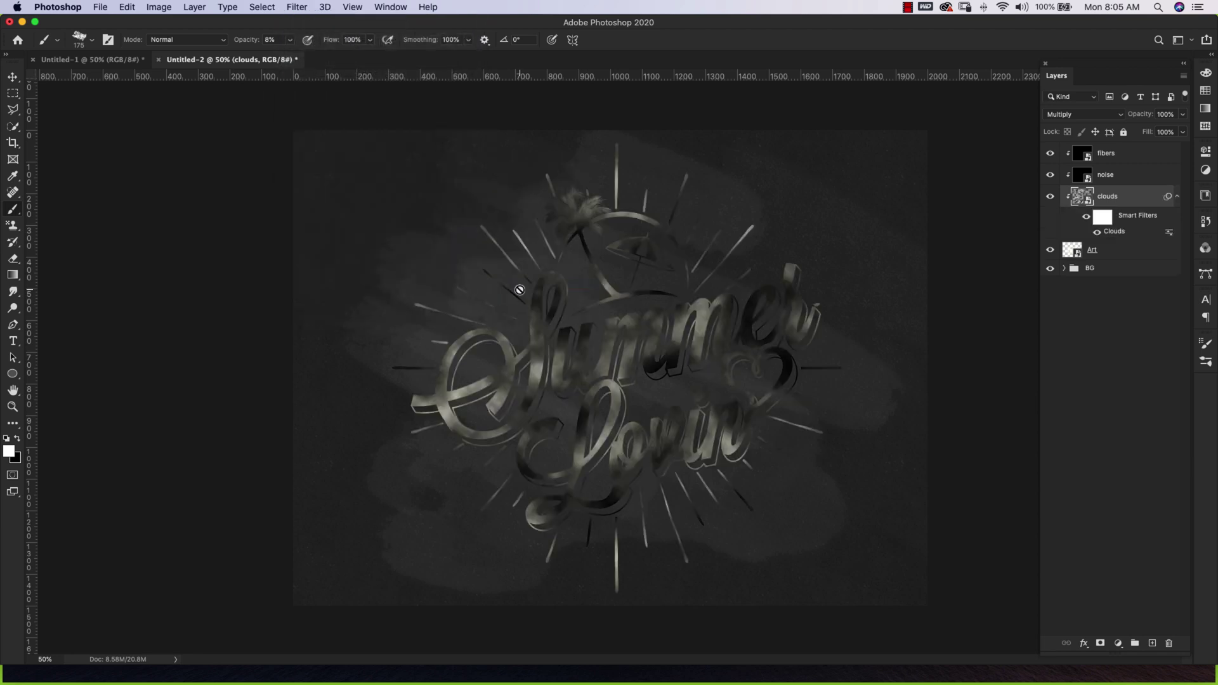
# Add 200% uniform monochromatic noise to the noise layer.
pyautogui.click(1107, 177)
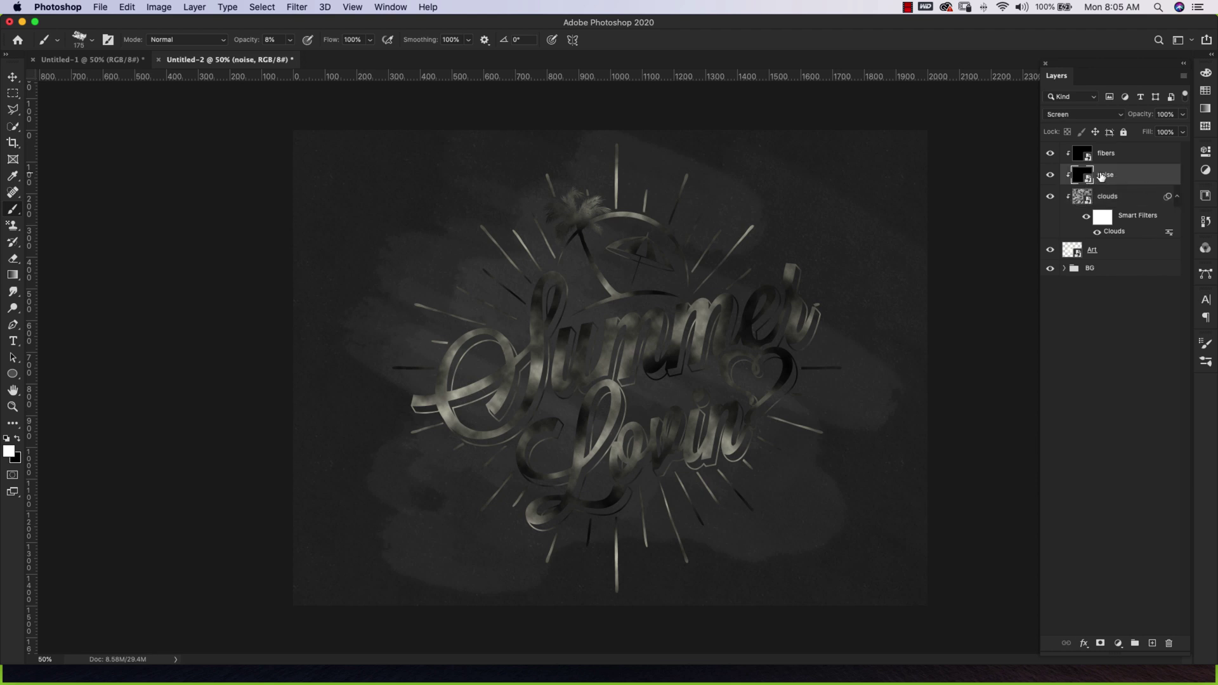
pyautogui.click(302, 9)
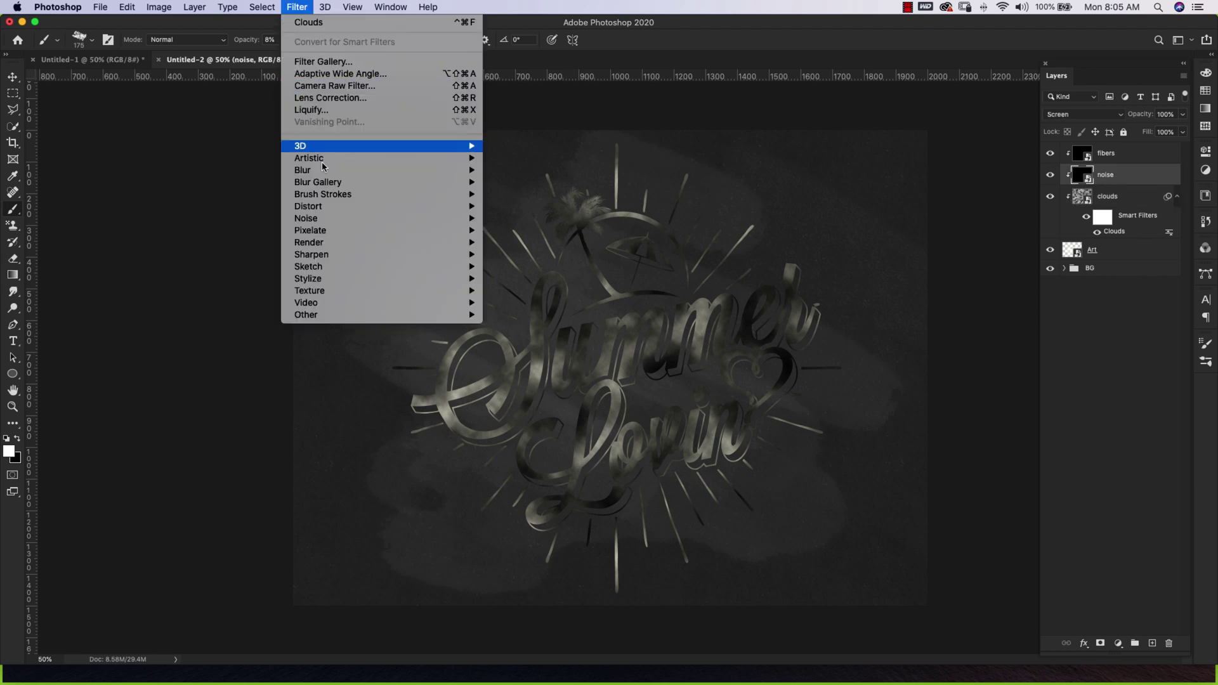
pyautogui.moveTo(335, 209)
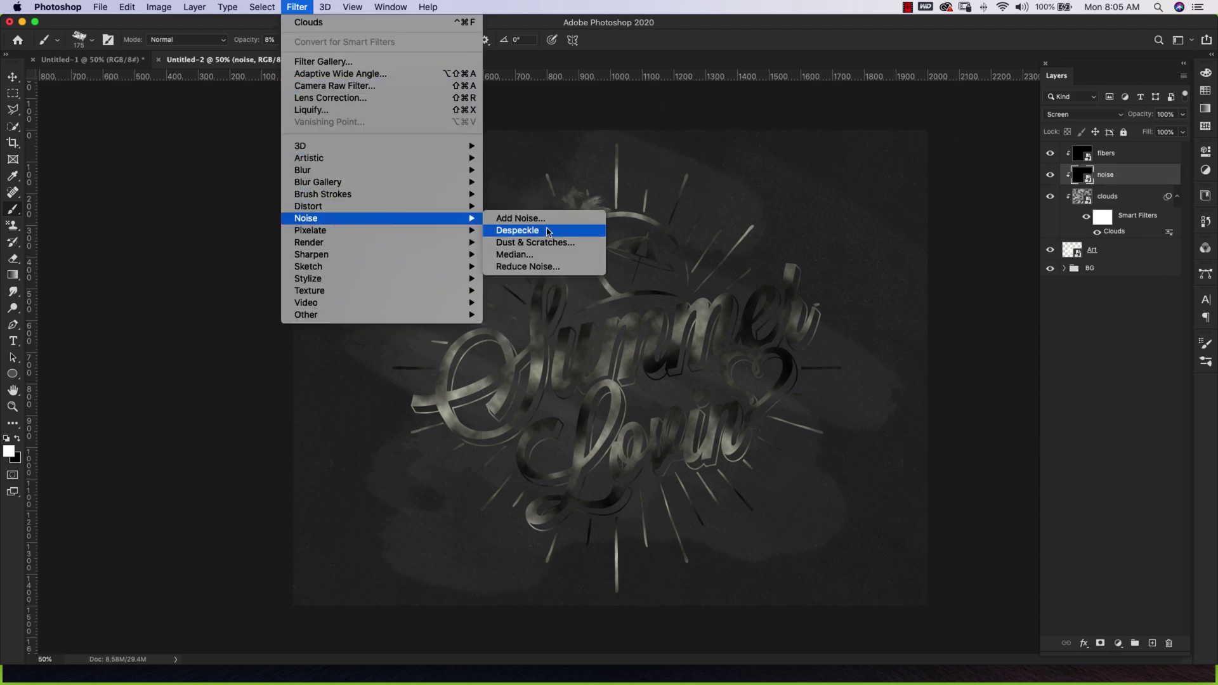
pyautogui.click(517, 218)
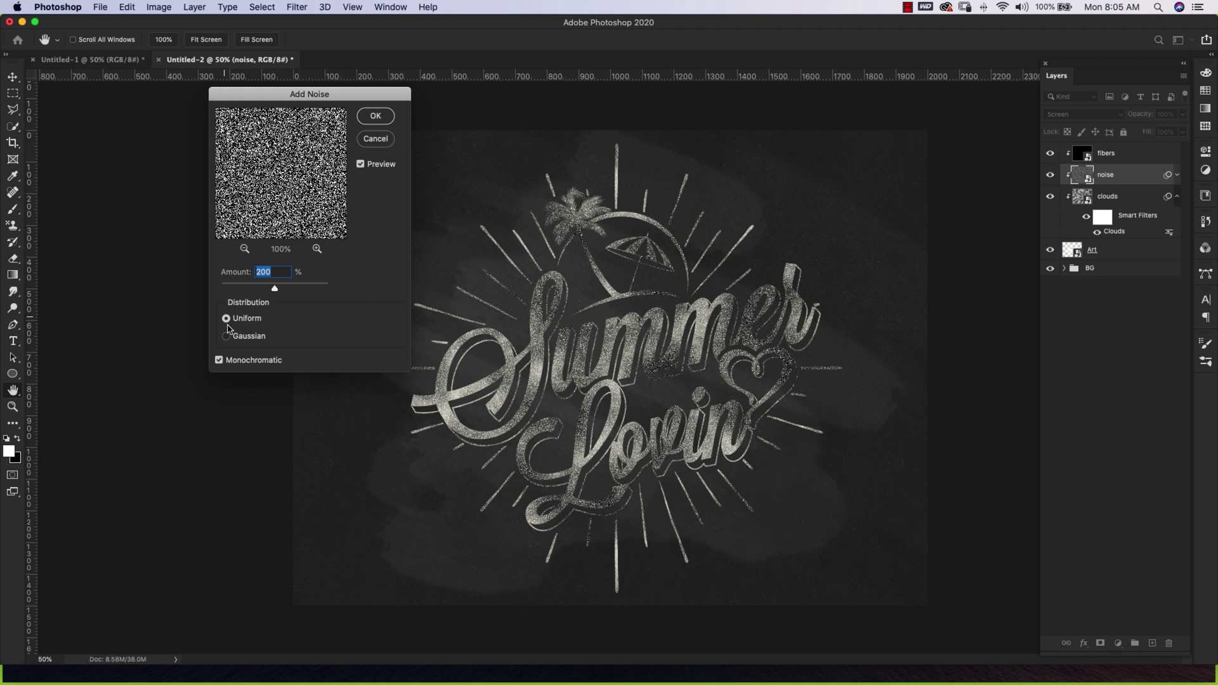
pyautogui.click(376, 116)
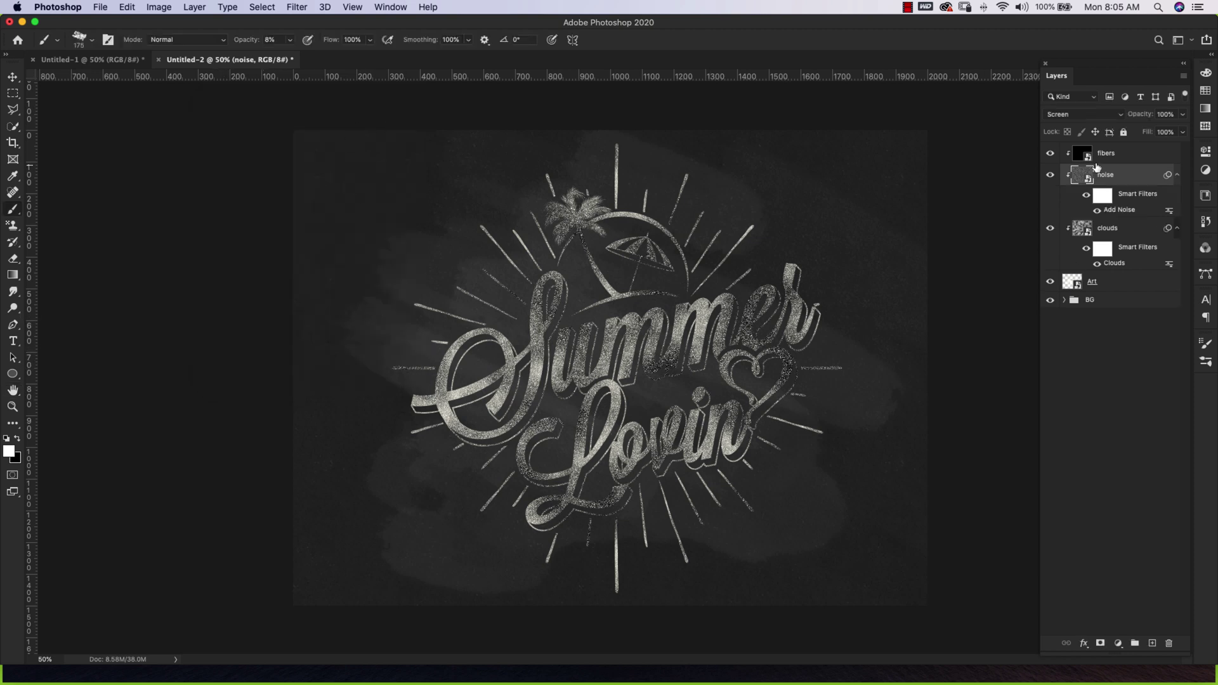
# Apply a Fibers filter with Variance 28 and Strength 61 to the fibers layer.
pyautogui.click(1157, 158)
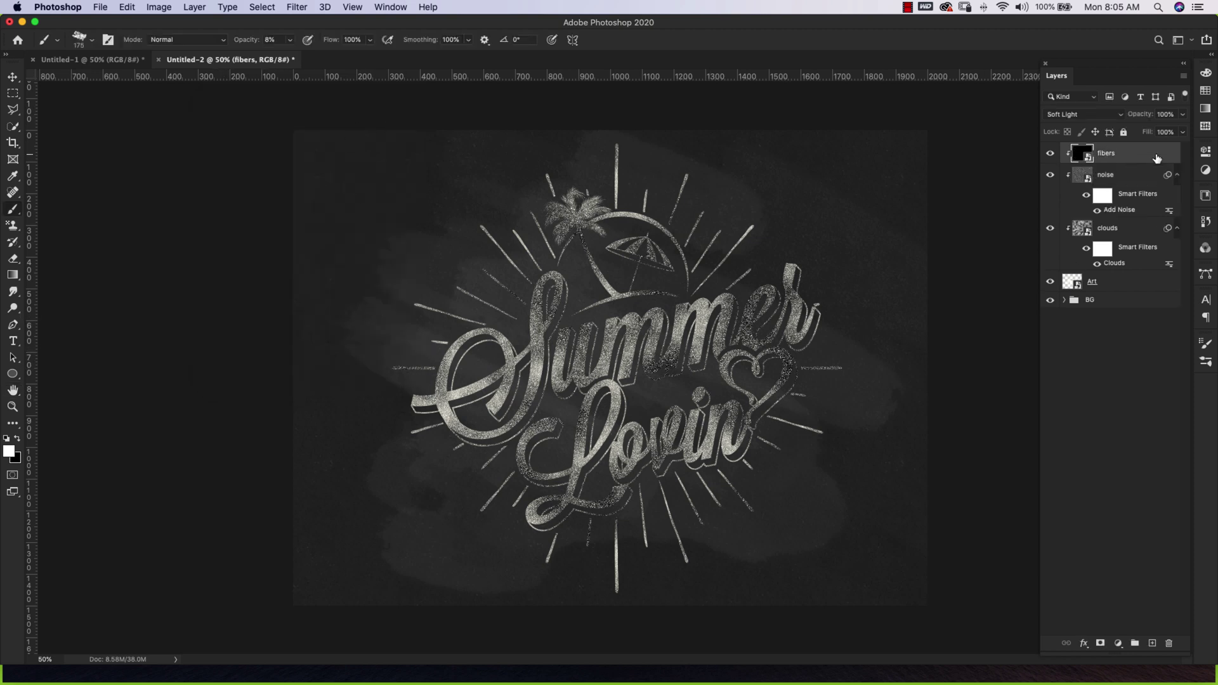
pyautogui.click(301, 8)
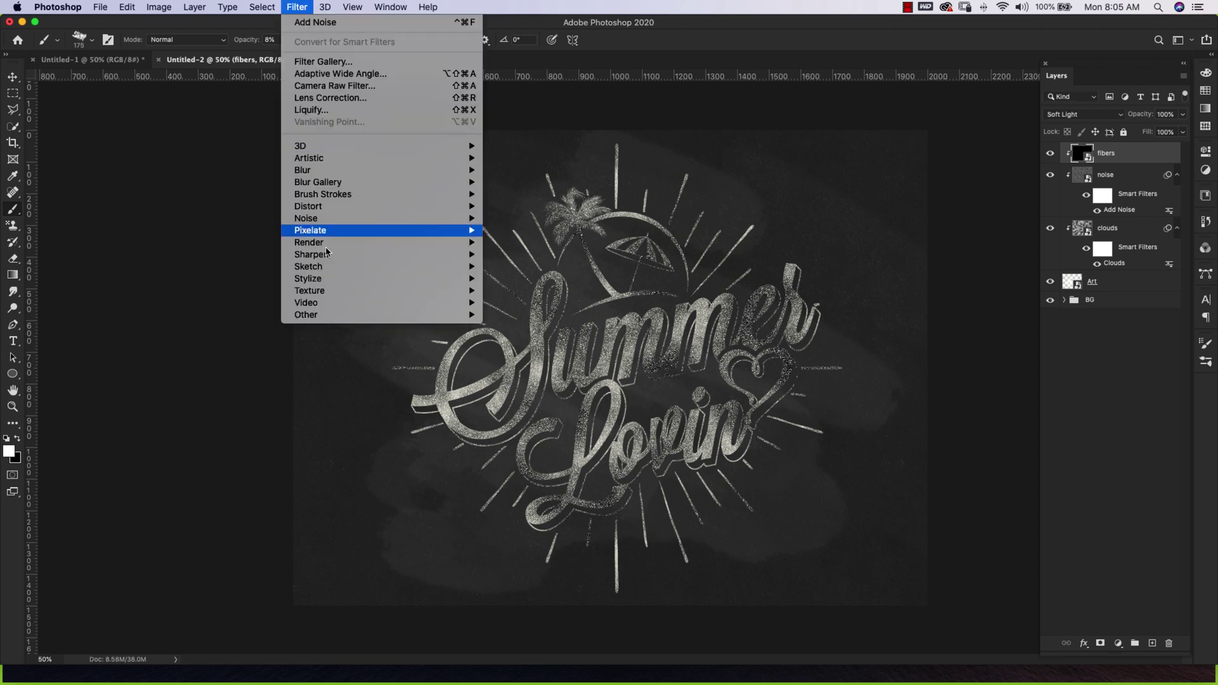
pyautogui.moveTo(330, 247)
pyautogui.click(514, 310)
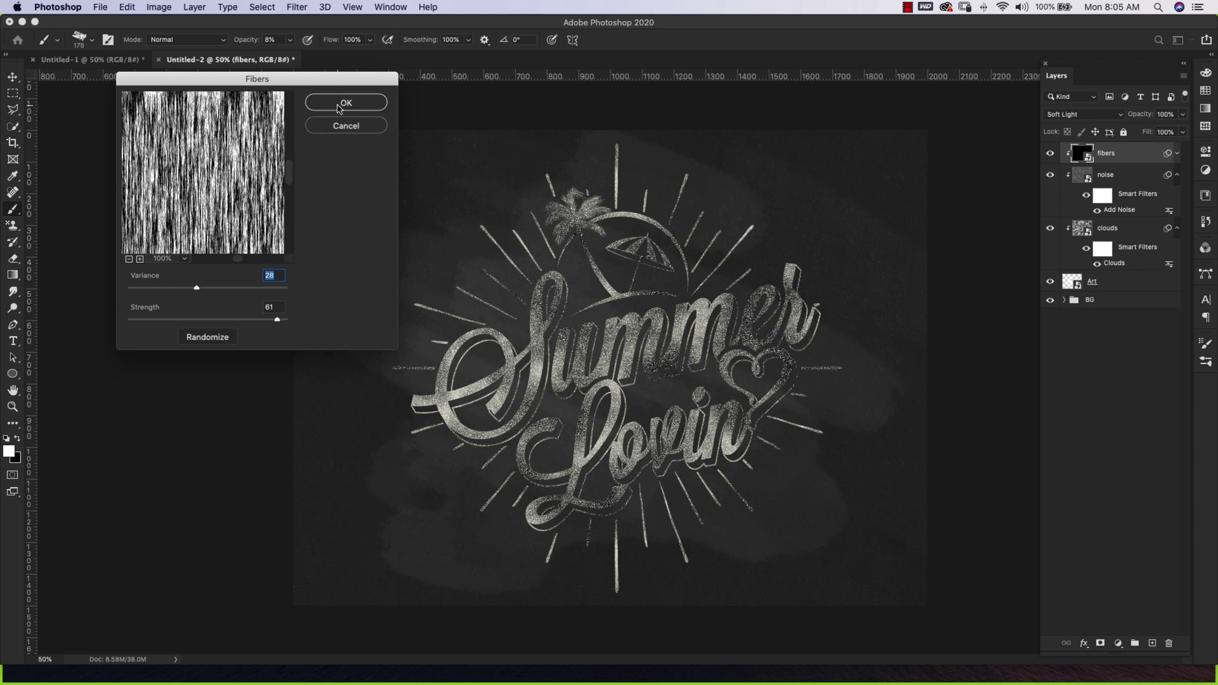
pyautogui.click(339, 103)
# Apply a Ripple filter with Amount 100 and Size Small to the Art layer.
pyautogui.click(1136, 313)
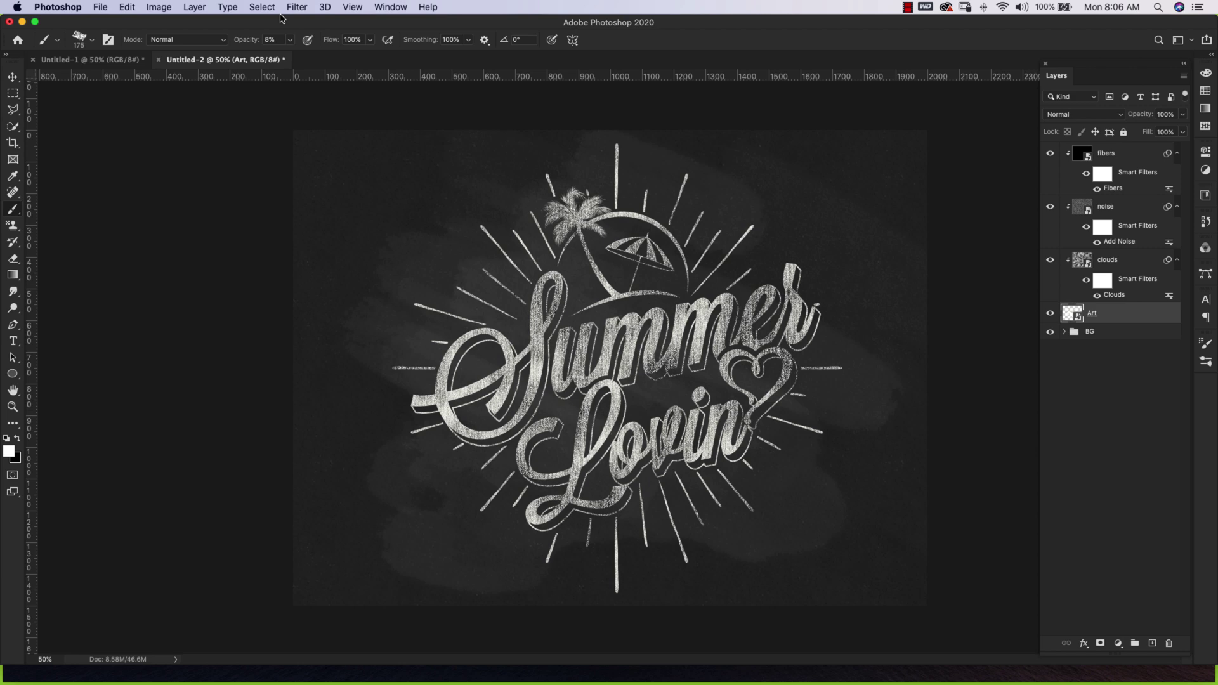
pyautogui.click(298, 7)
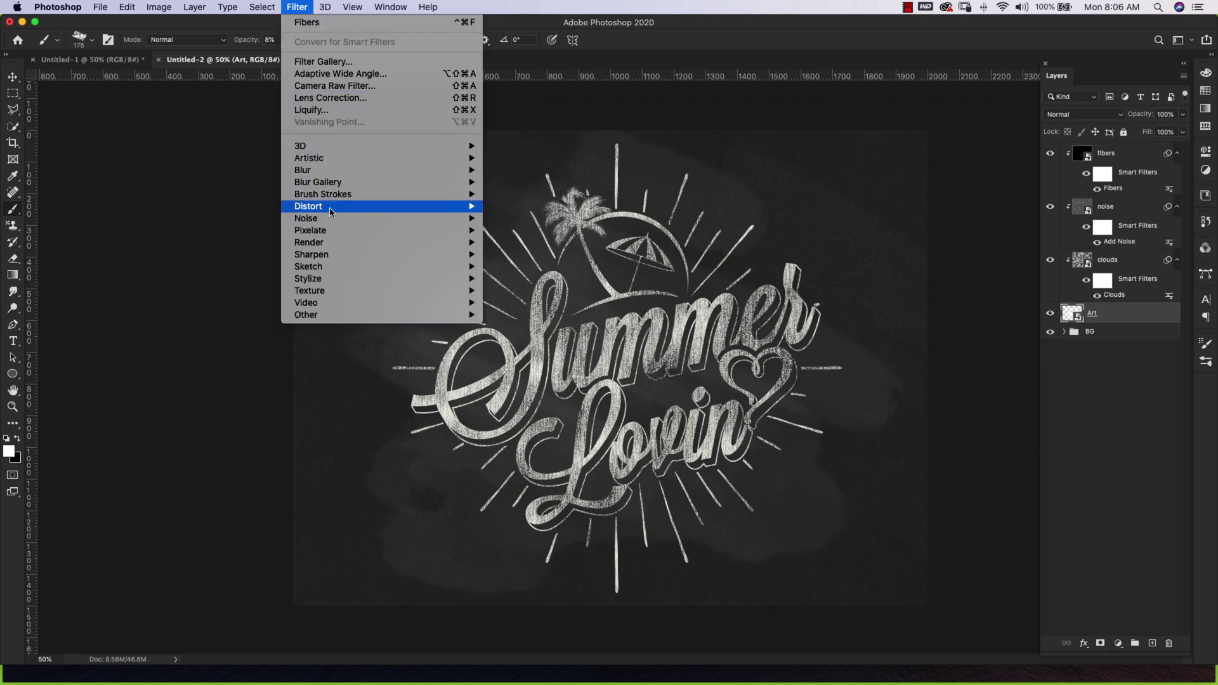
pyautogui.moveTo(331, 213)
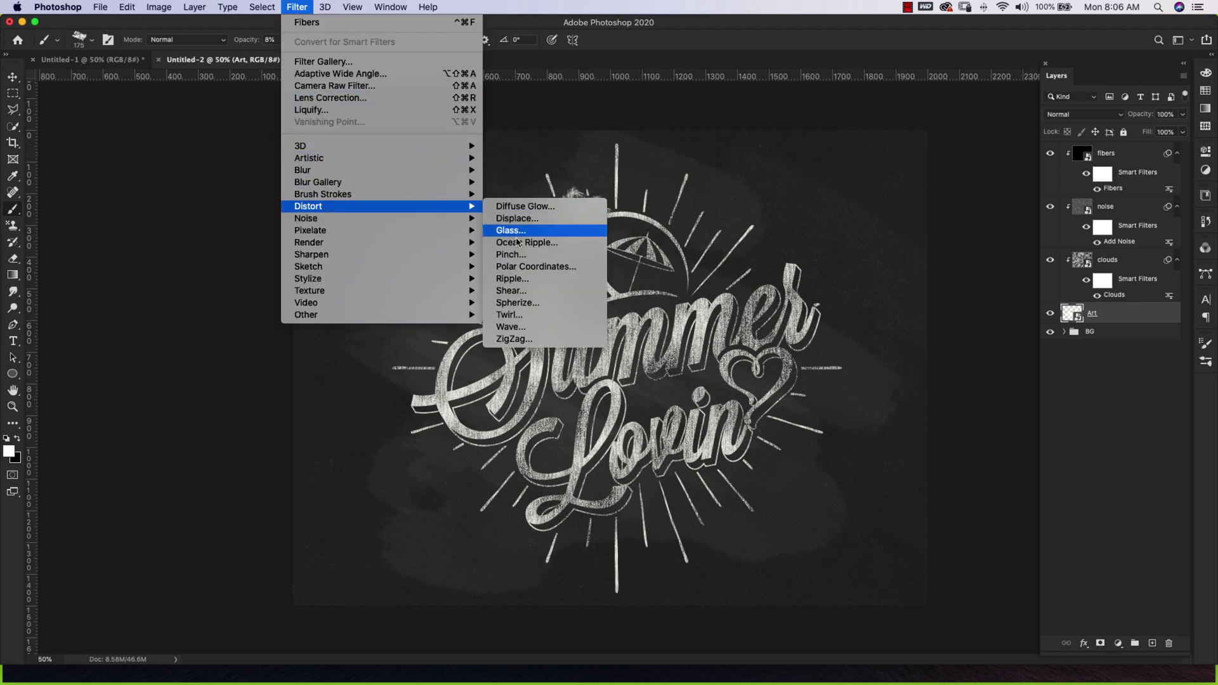
pyautogui.click(515, 279)
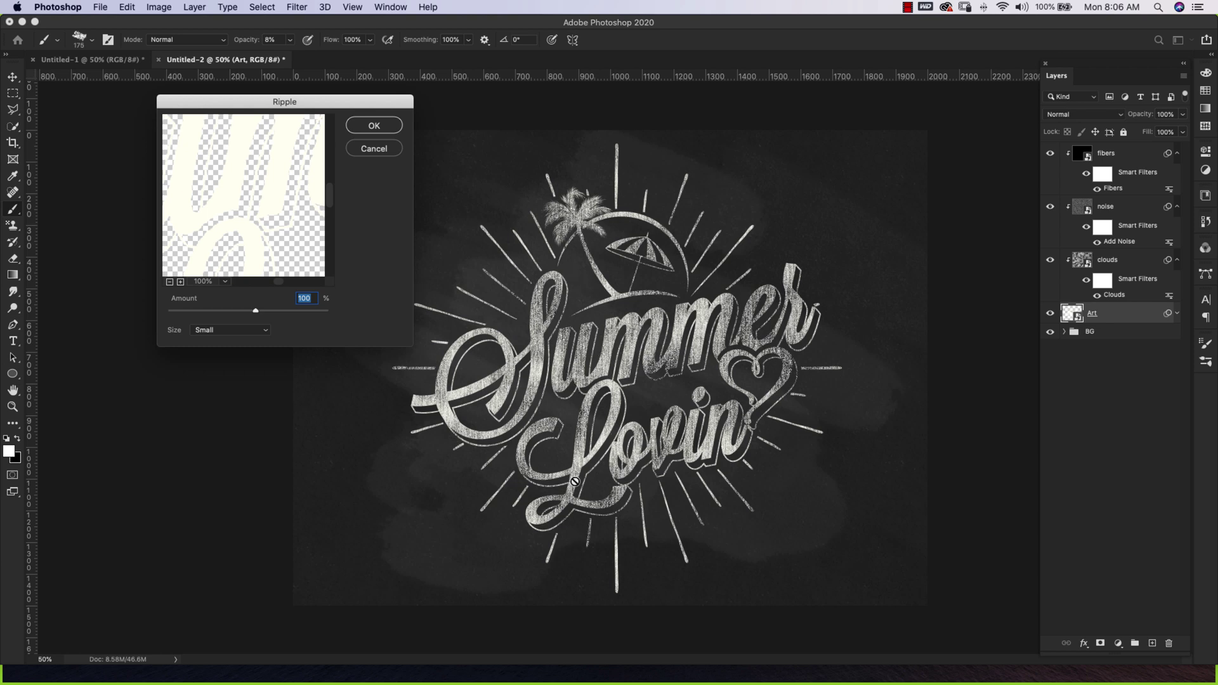
pyautogui.click(375, 125)
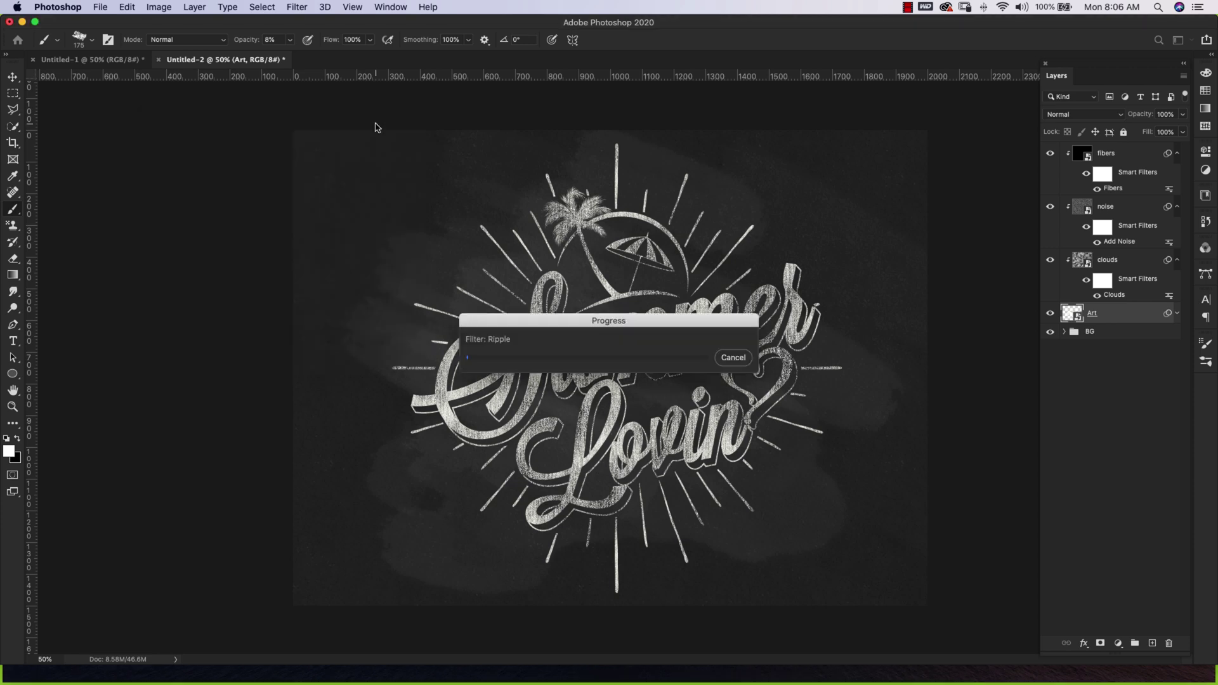
# Apply a Gaussian Blur with a 1.0-pixel radius to the Art layer.
pyautogui.click(297, 9)
pyautogui.moveTo(317, 172)
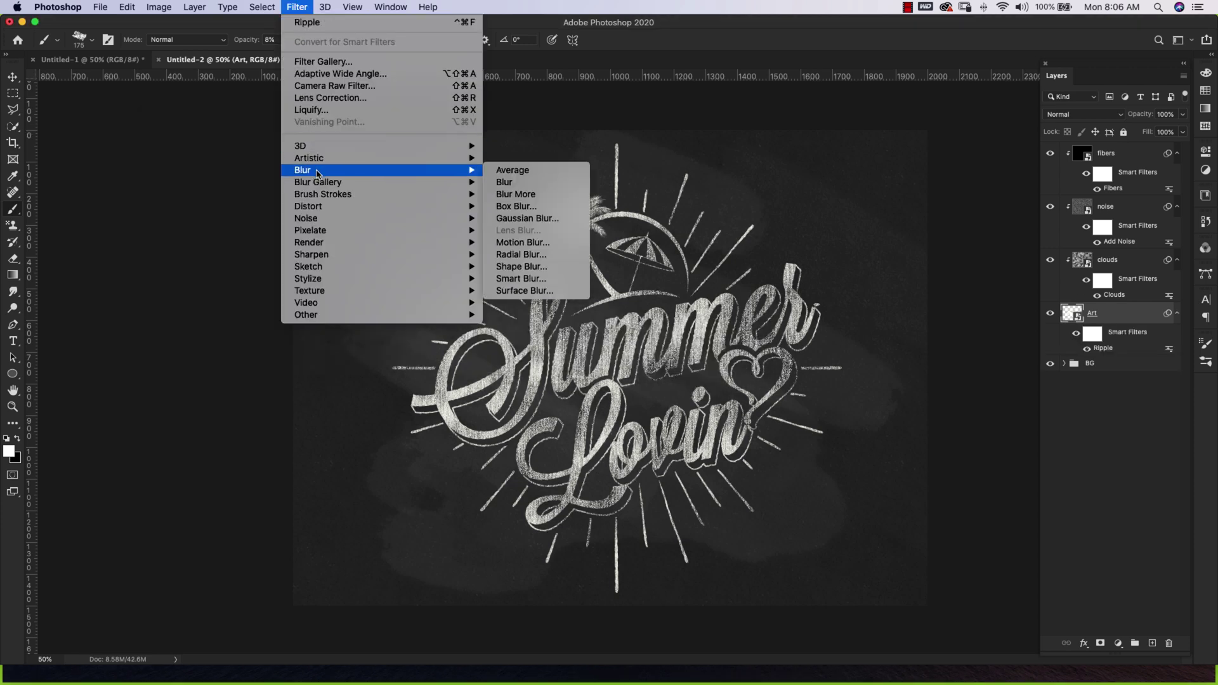
pyautogui.click(514, 218)
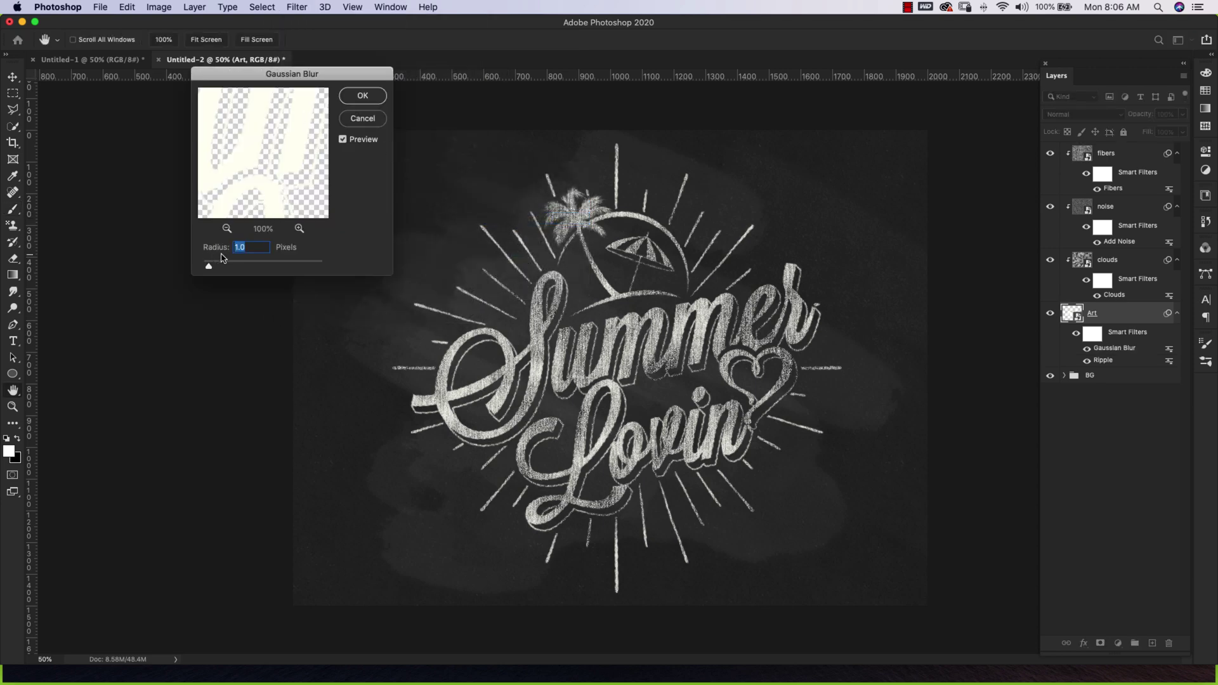
pyautogui.click(363, 96)
pyautogui.press('b')
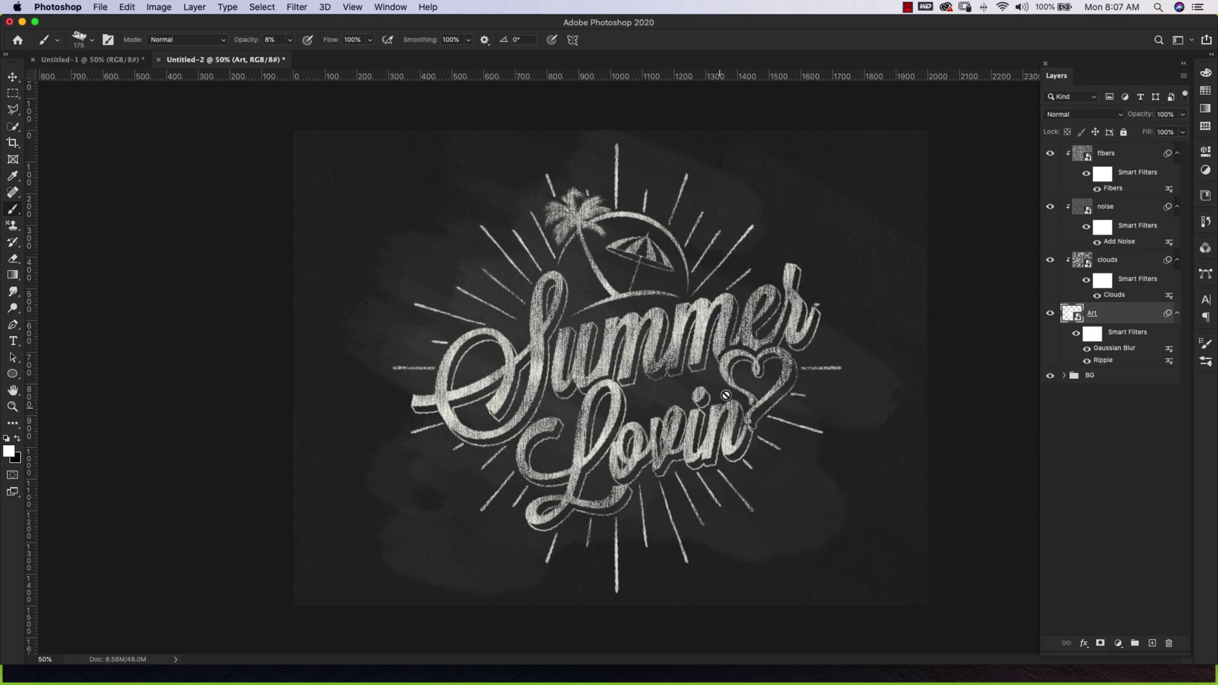
# Add a black Inner Shadow to Art at 40% opacity, 3 px distance, 32 px size.
pyautogui.doubleClick(1147, 315)
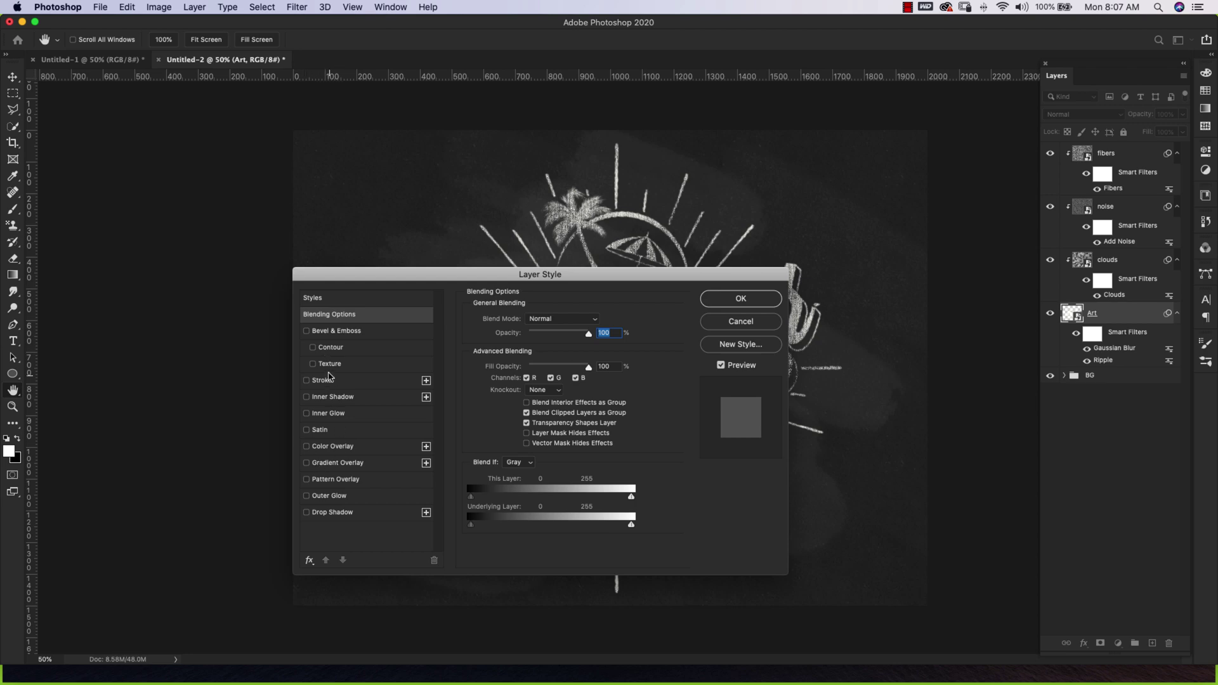
pyautogui.click(332, 398)
pyautogui.moveTo(526, 274); pyautogui.dragTo(261, 114)
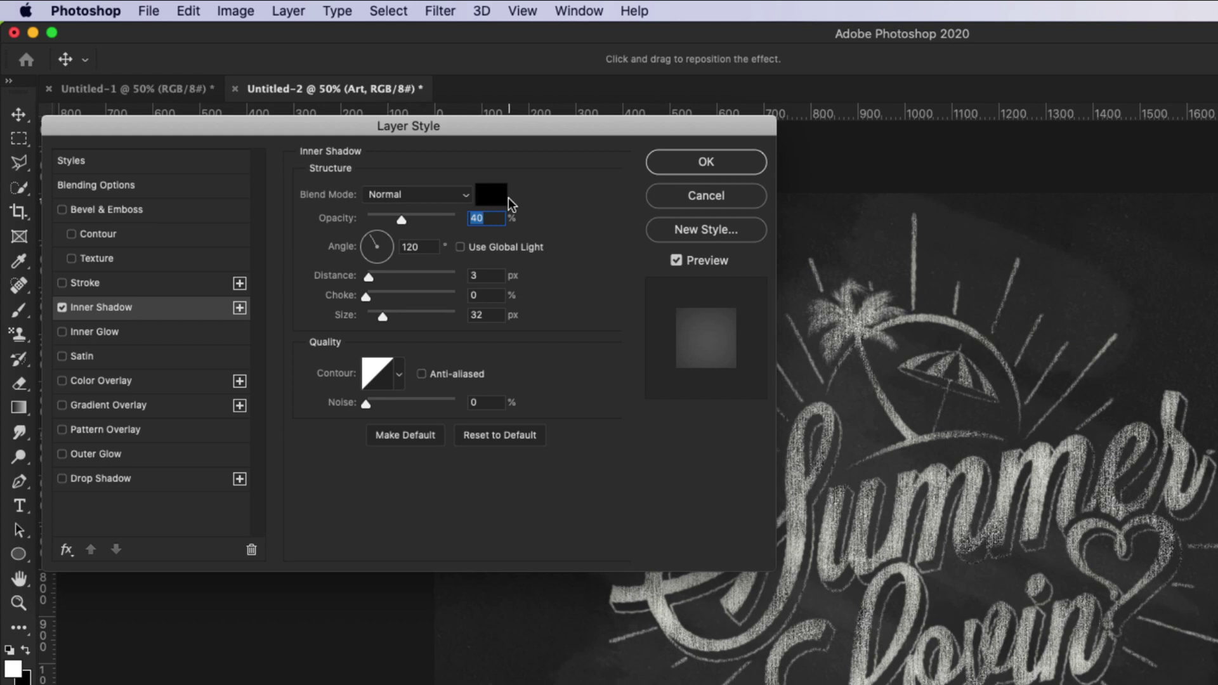
pyautogui.click(496, 197)
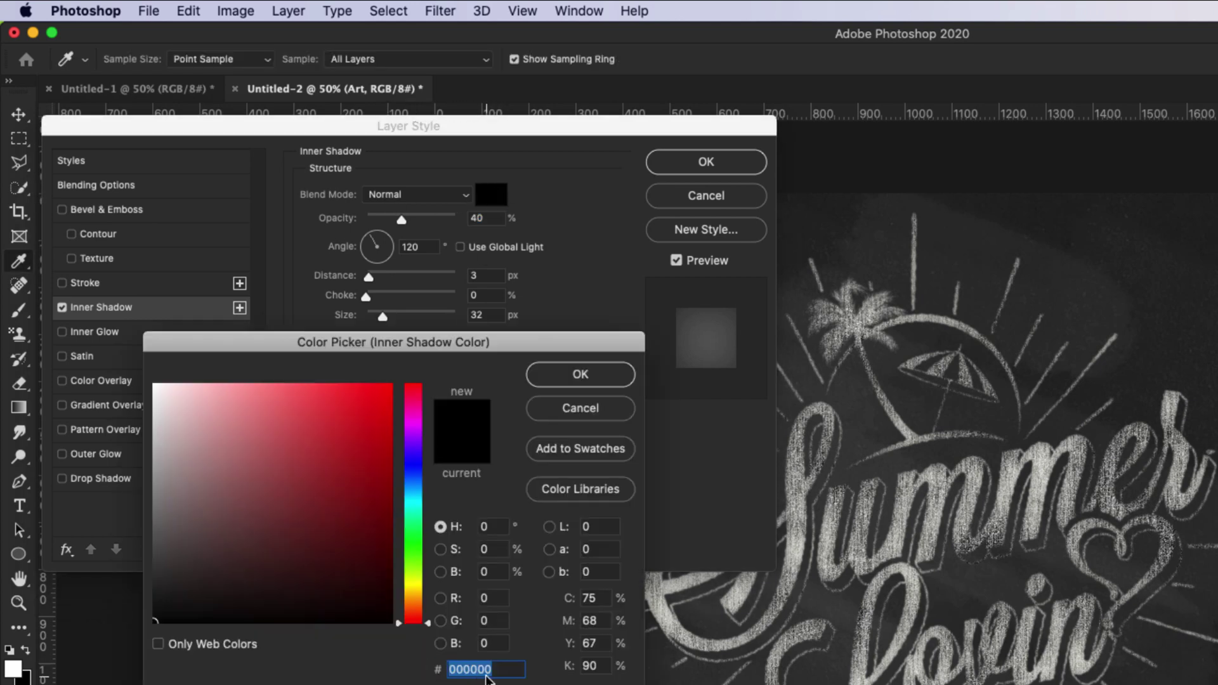
pyautogui.click(580, 374)
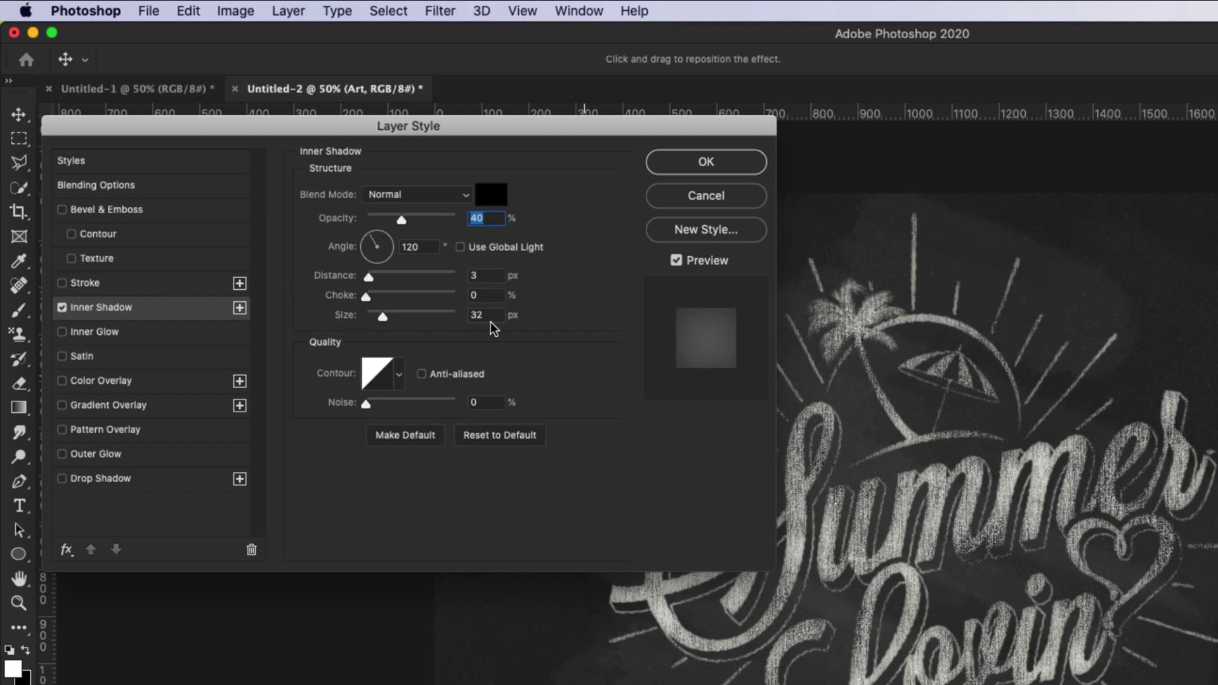
# Toggle the inner shadow off and on to compare the lettering with and without it.
pyautogui.click(61, 307)
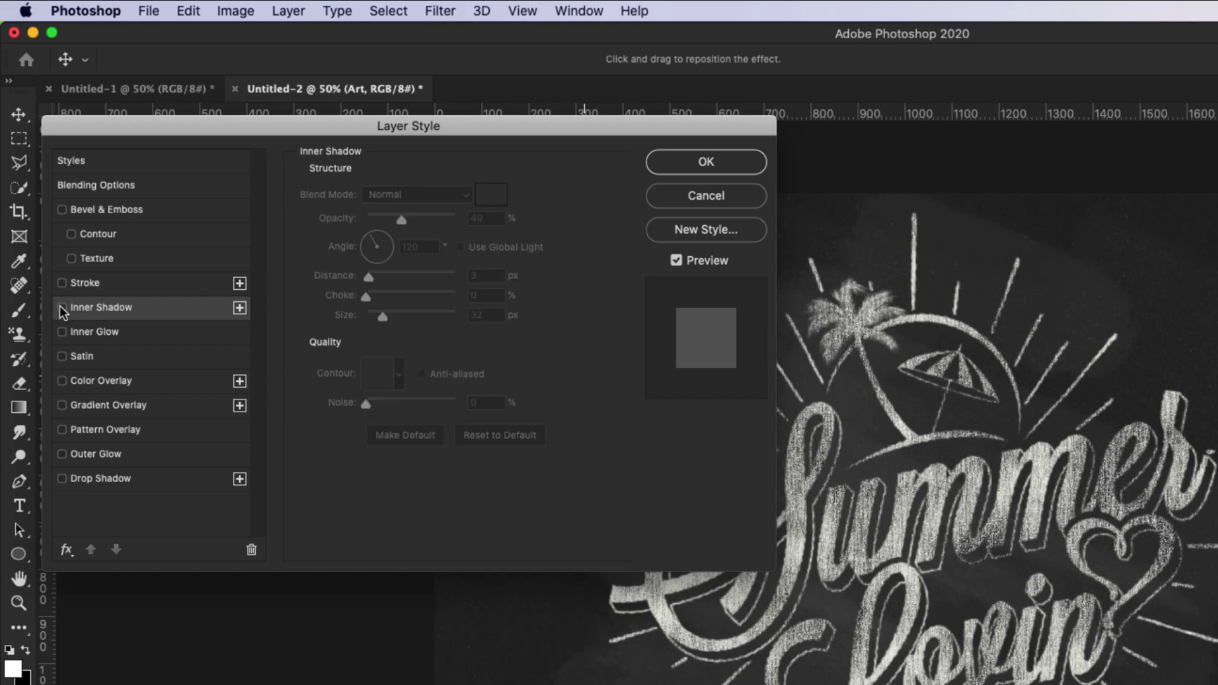
pyautogui.click(61, 308)
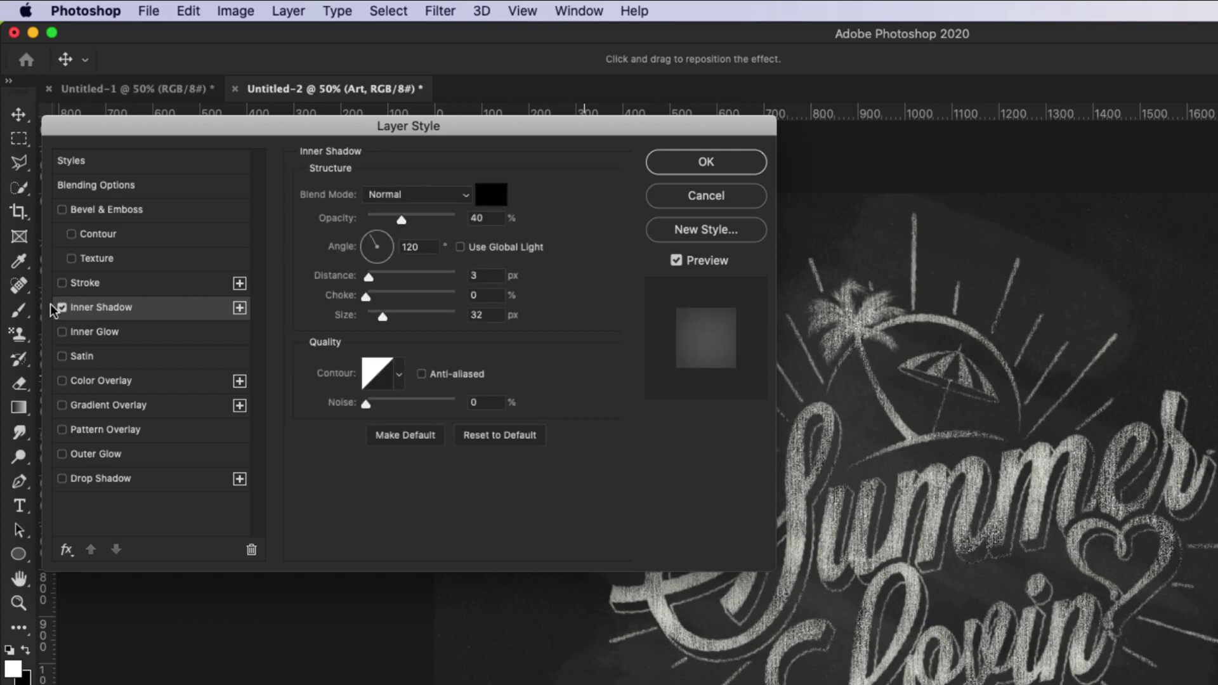
pyautogui.click(67, 307)
pyautogui.click(67, 307)
# Add a white Softer Outer Glow at 100% opacity, 25% noise, size about 2 px.
pyautogui.click(98, 454)
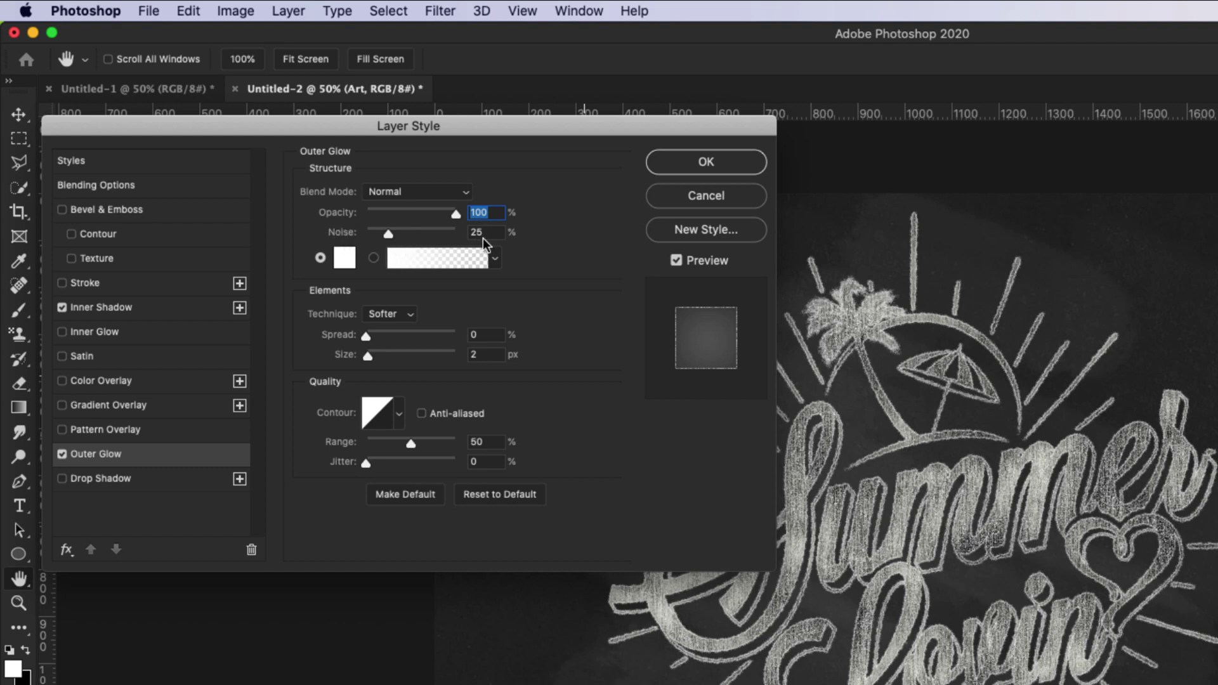
pyautogui.press('Tab')
pyautogui.click(344, 257)
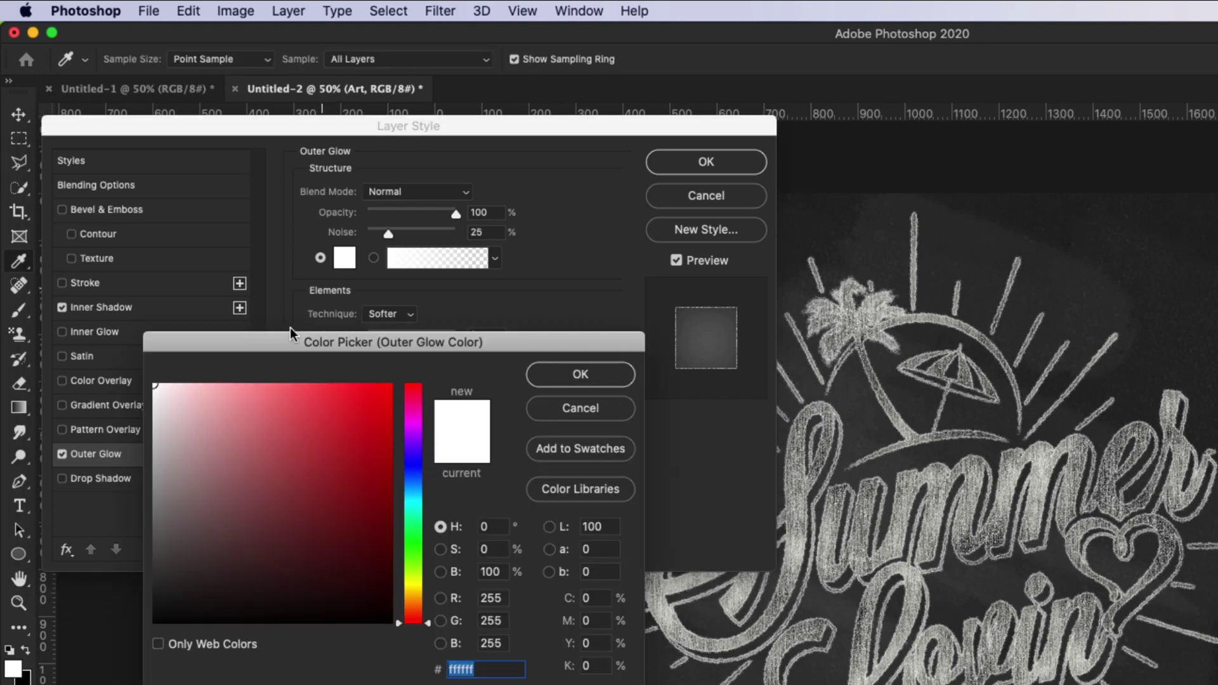
pyautogui.click(549, 382)
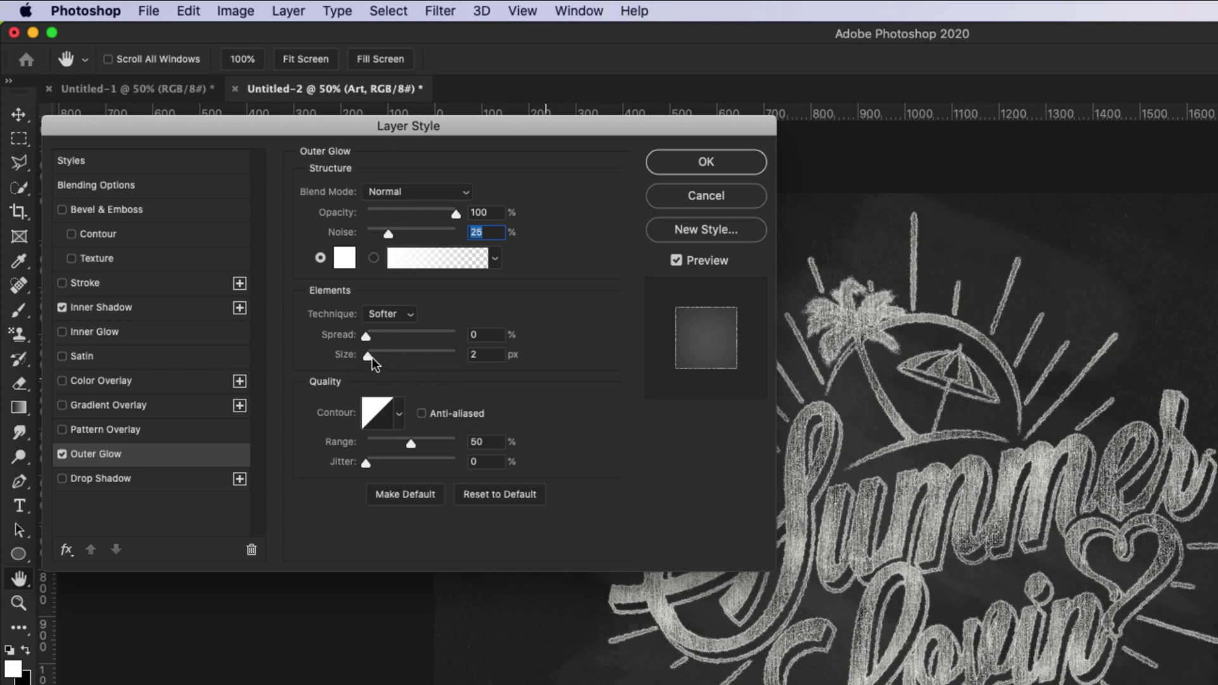
pyautogui.moveTo(372, 356)
pyautogui.mouseDown()
pyautogui.moveTo(382, 359)
pyautogui.moveTo(368, 359)
pyautogui.mouseUp()
# Add a white Screen Drop Shadow at 15% opacity, angle 83, size 200 px, comparing it on and off.
pyautogui.click(101, 480)
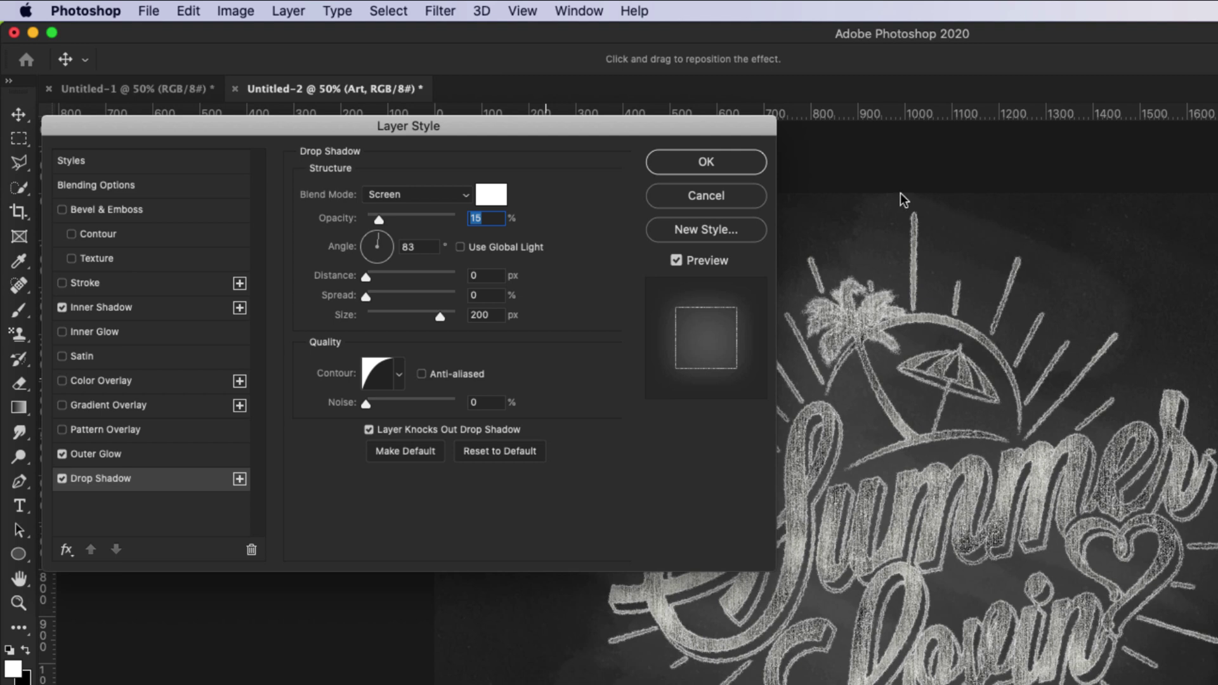
pyautogui.click(62, 479)
pyautogui.click(62, 479)
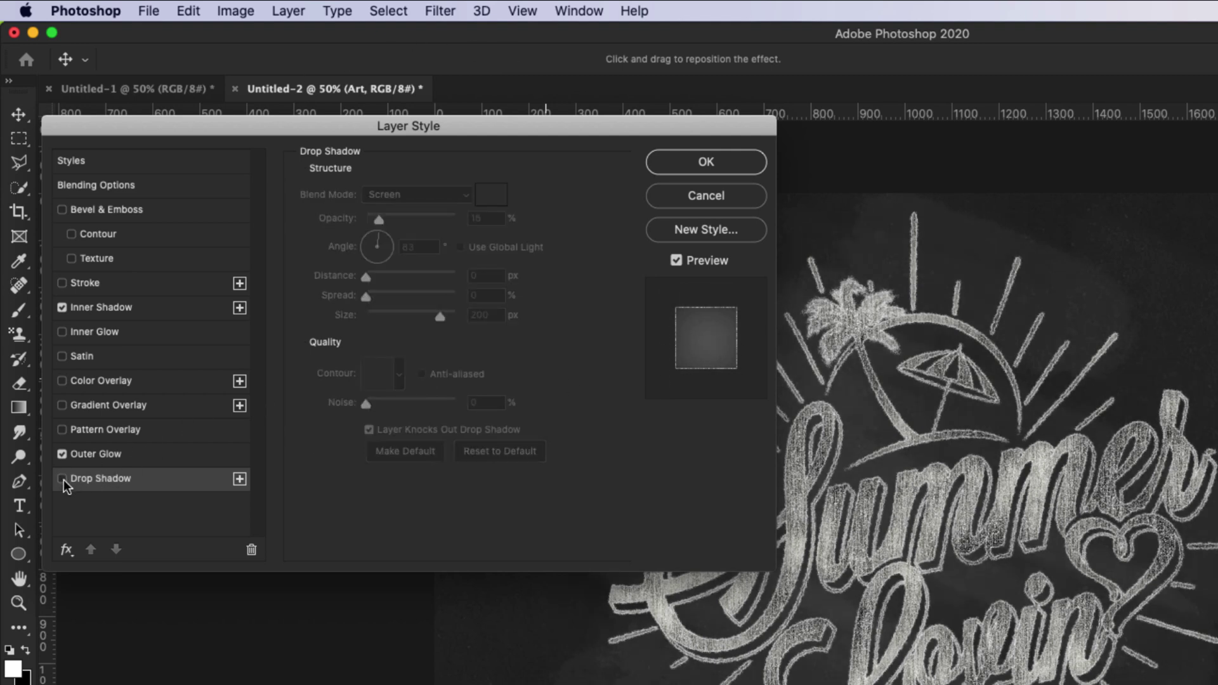
pyautogui.click(61, 479)
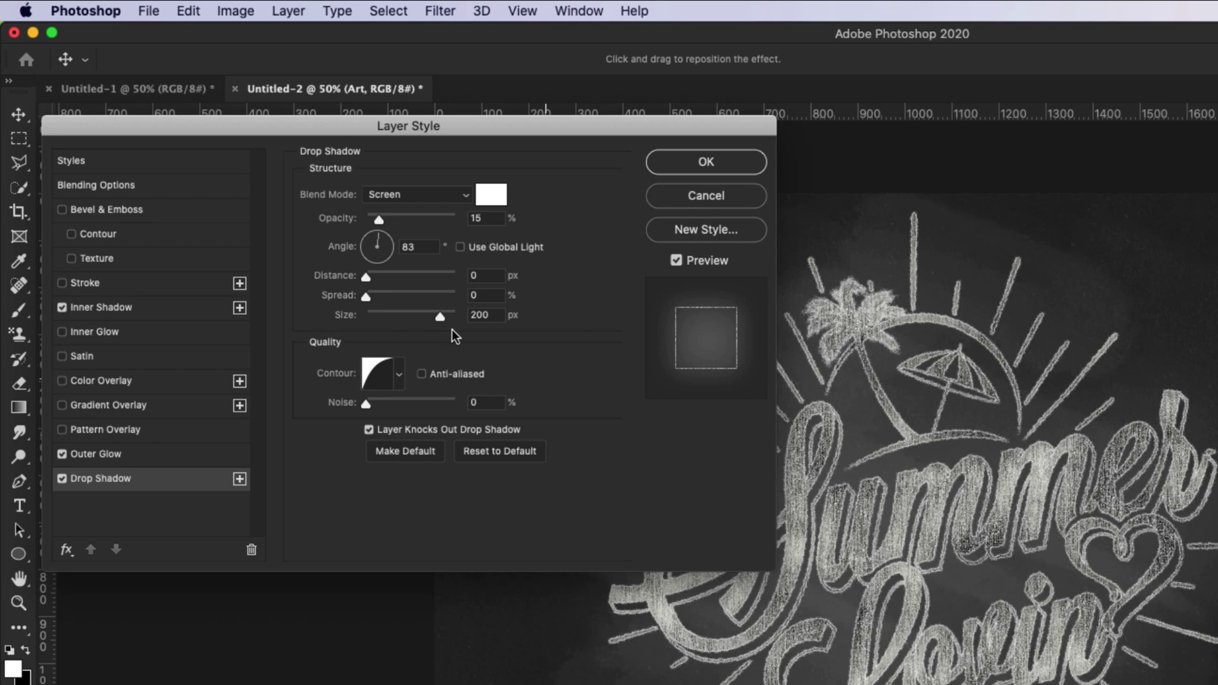
# Pick a different contour preset for the drop shadow and apply all layer styles.
pyautogui.click(398, 377)
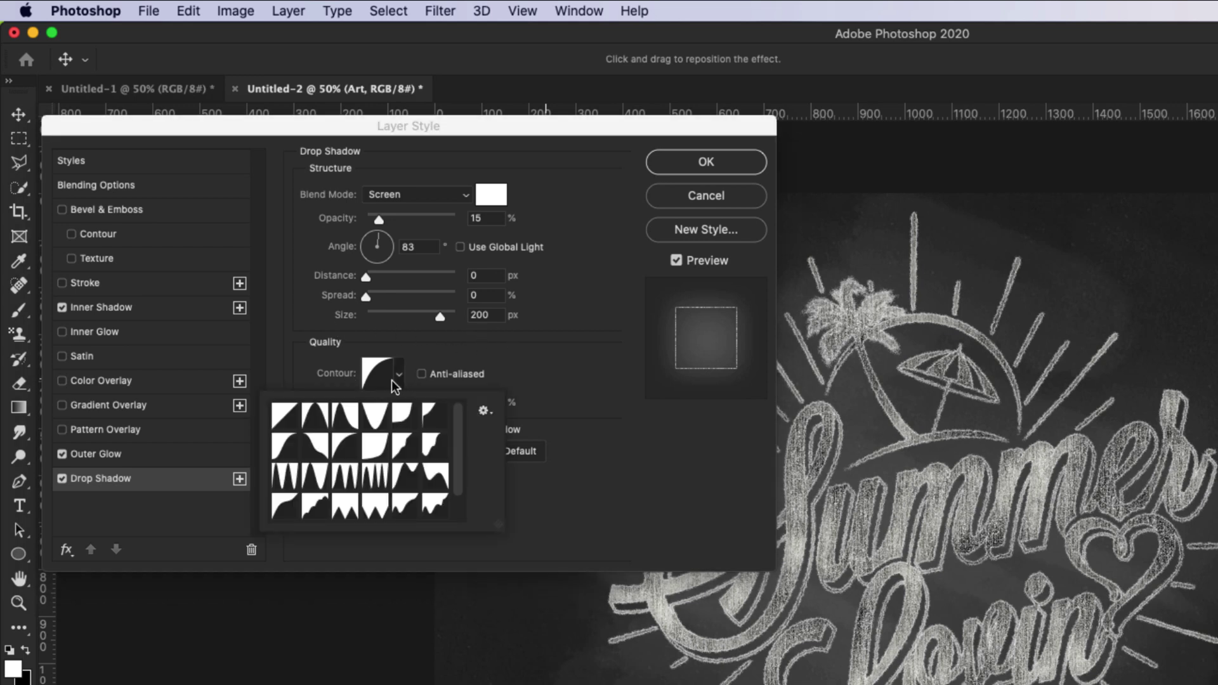
pyautogui.click(344, 449)
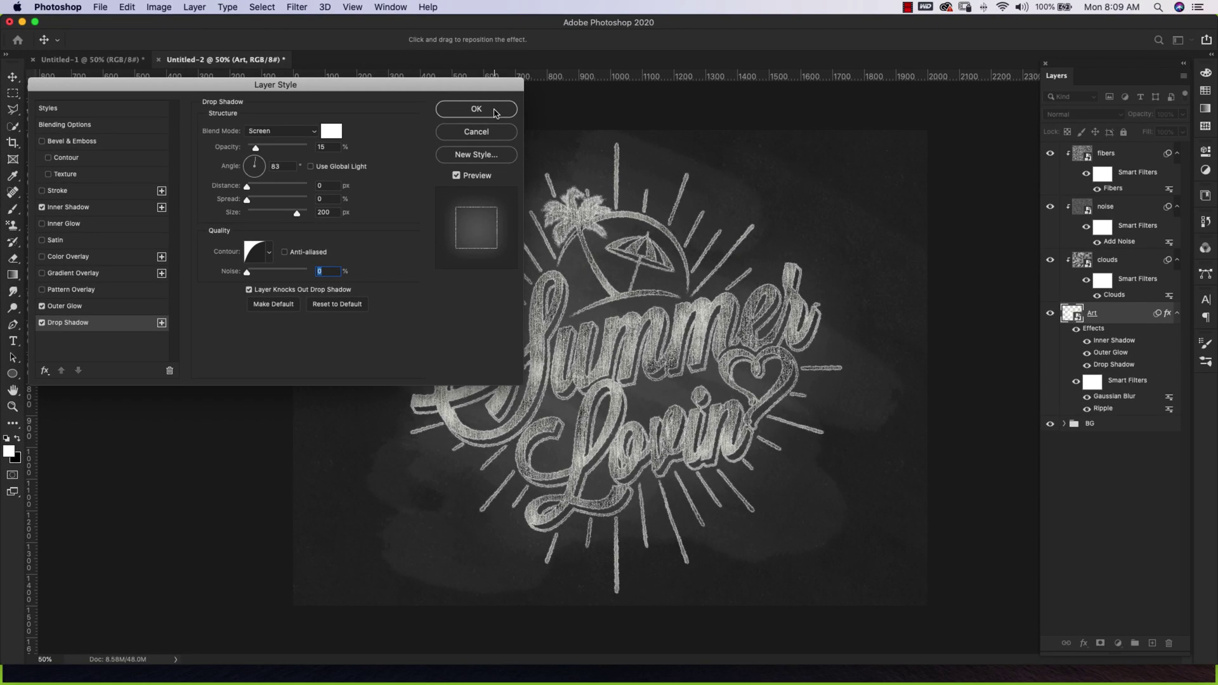
pyautogui.click(476, 109)
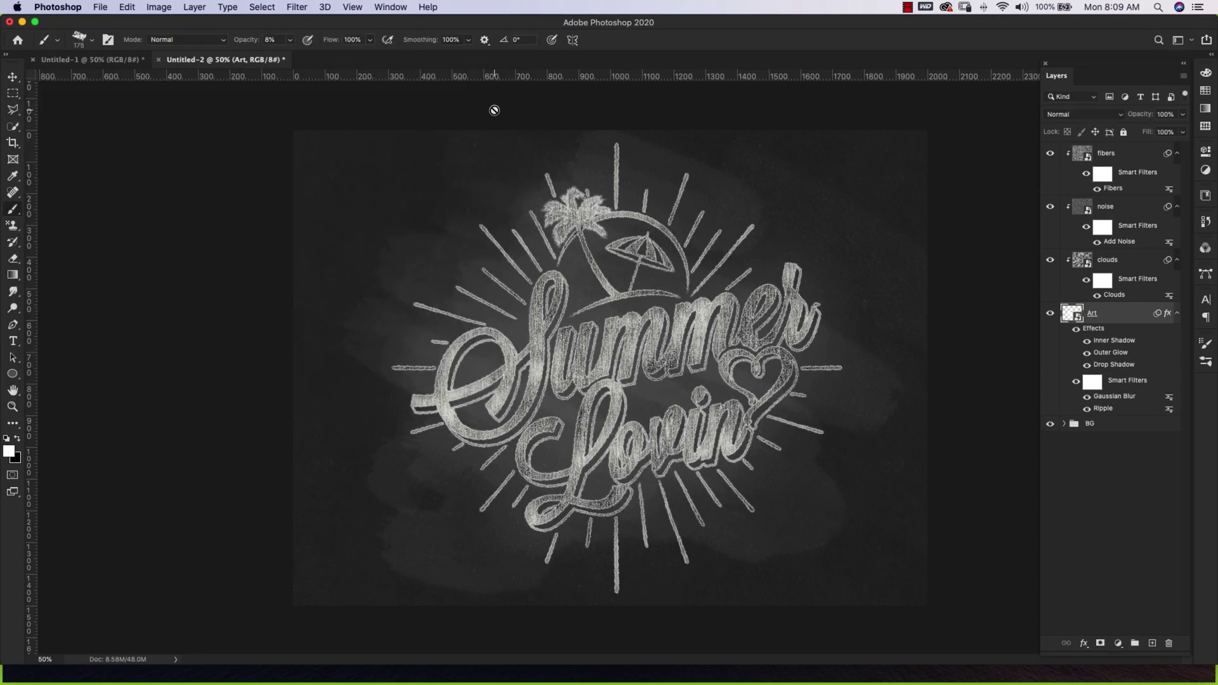
# Select fibers through Art, group them with Cmd+G, and name the group 'Art'.
pyautogui.click(1177, 313)
pyautogui.click(1117, 153)
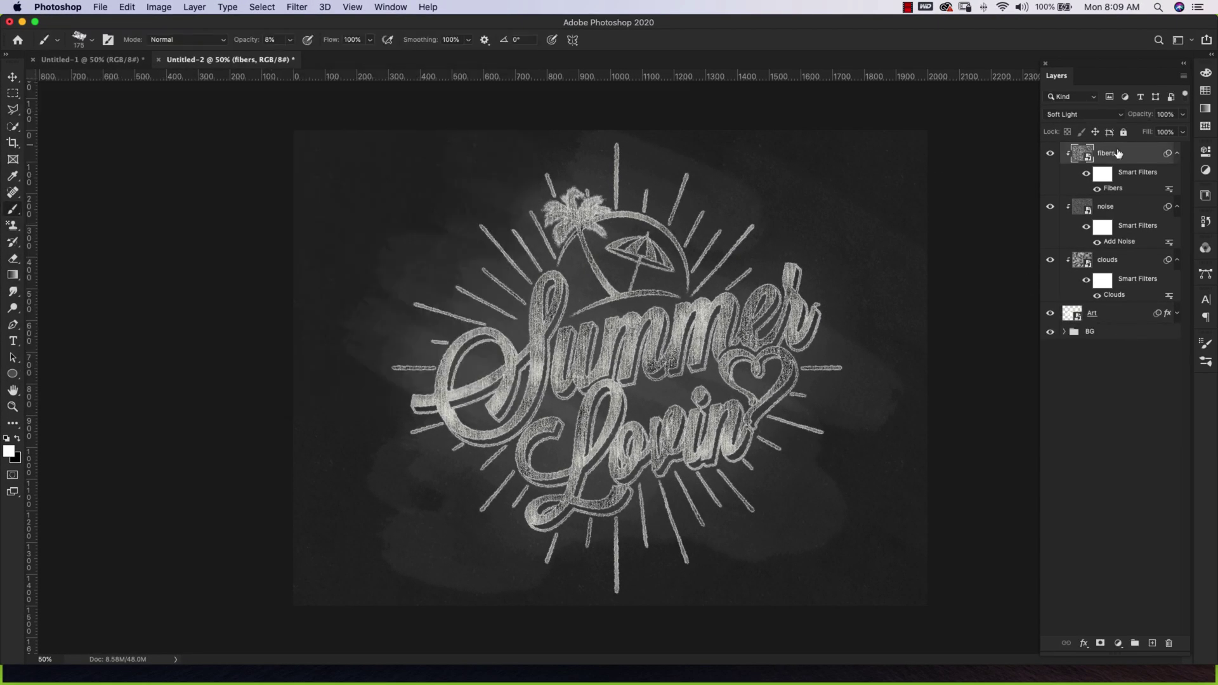
pyautogui.keyDown('shift'); pyautogui.click(1129, 314); pyautogui.keyUp('shift')
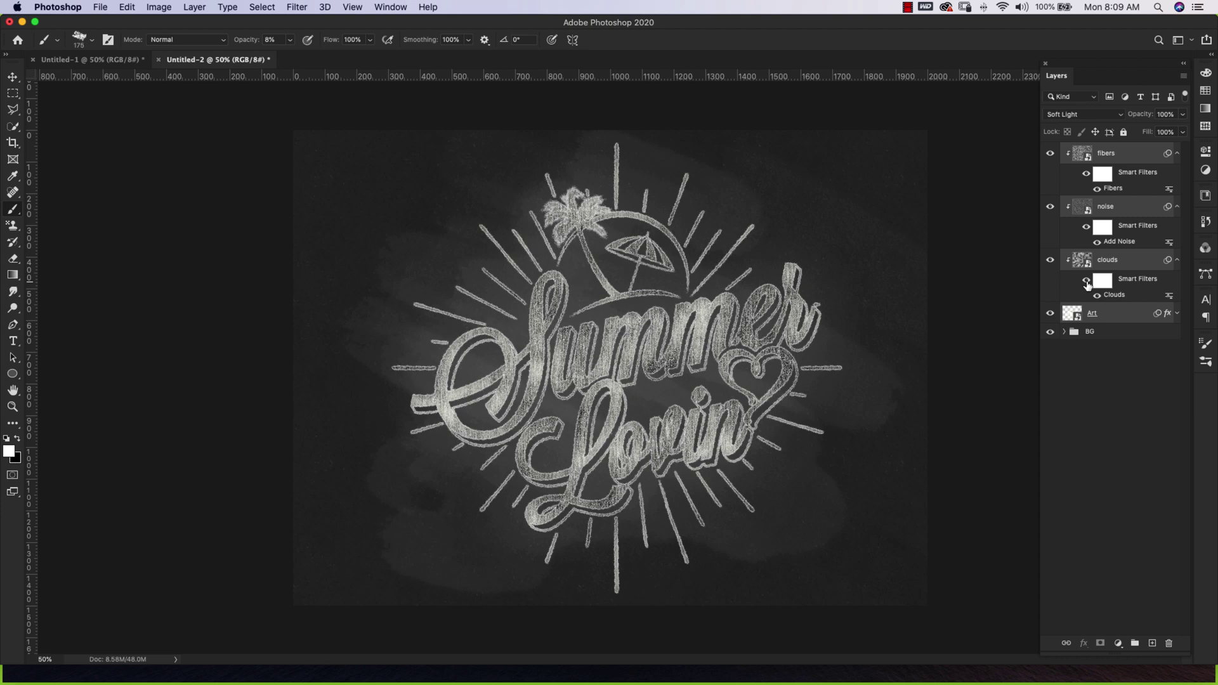
pyautogui.press('super+g')
pyautogui.doubleClick(1098, 151)
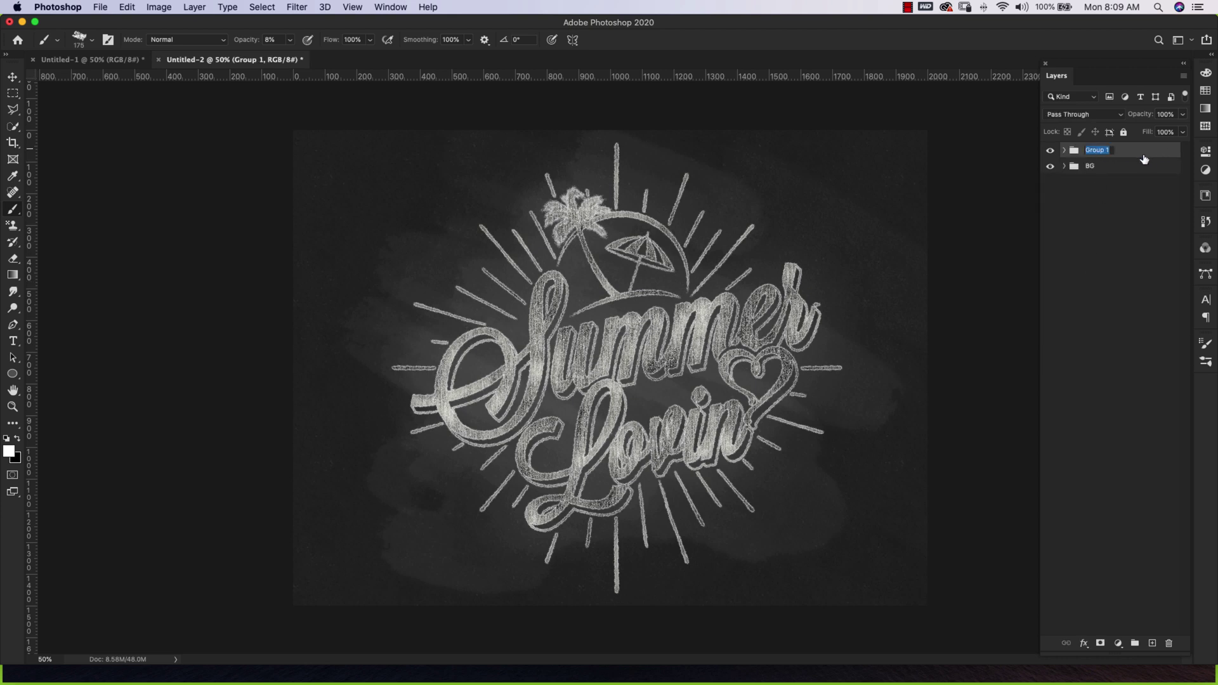
pyautogui.write('Art')
pyautogui.press('Return')
# Add a Solid Color fill layer clipped to the Art group in Color blend mode.
pyautogui.click(1119, 644)
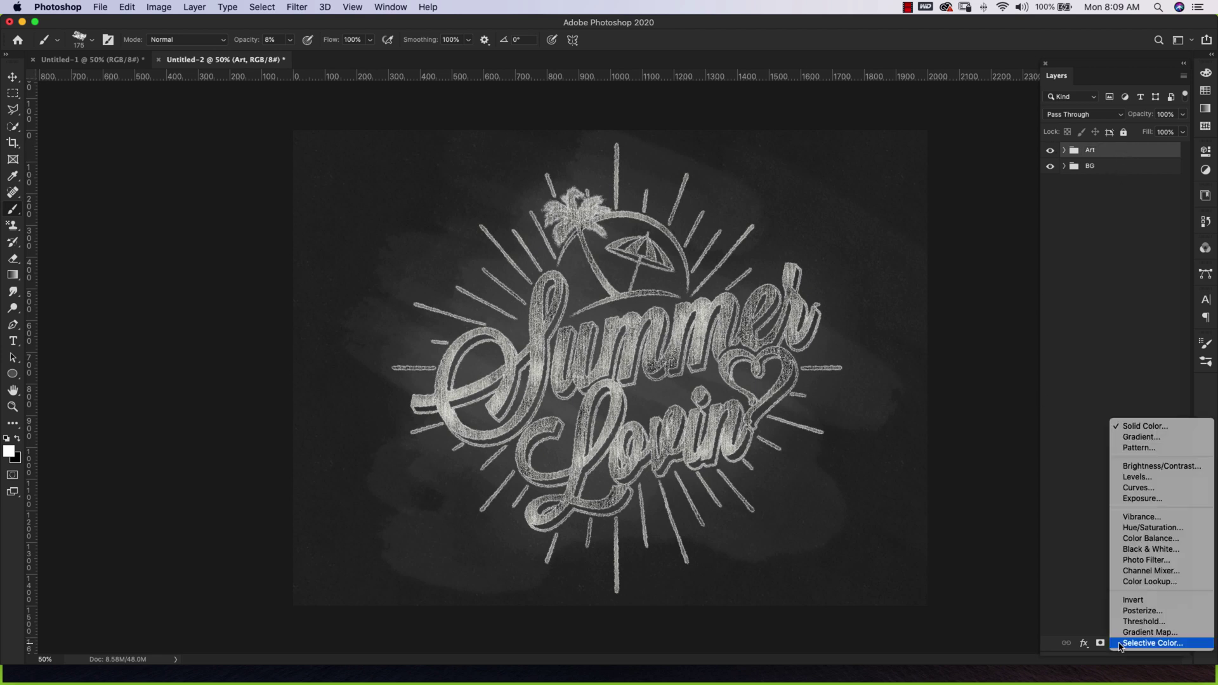
pyautogui.click(1146, 427)
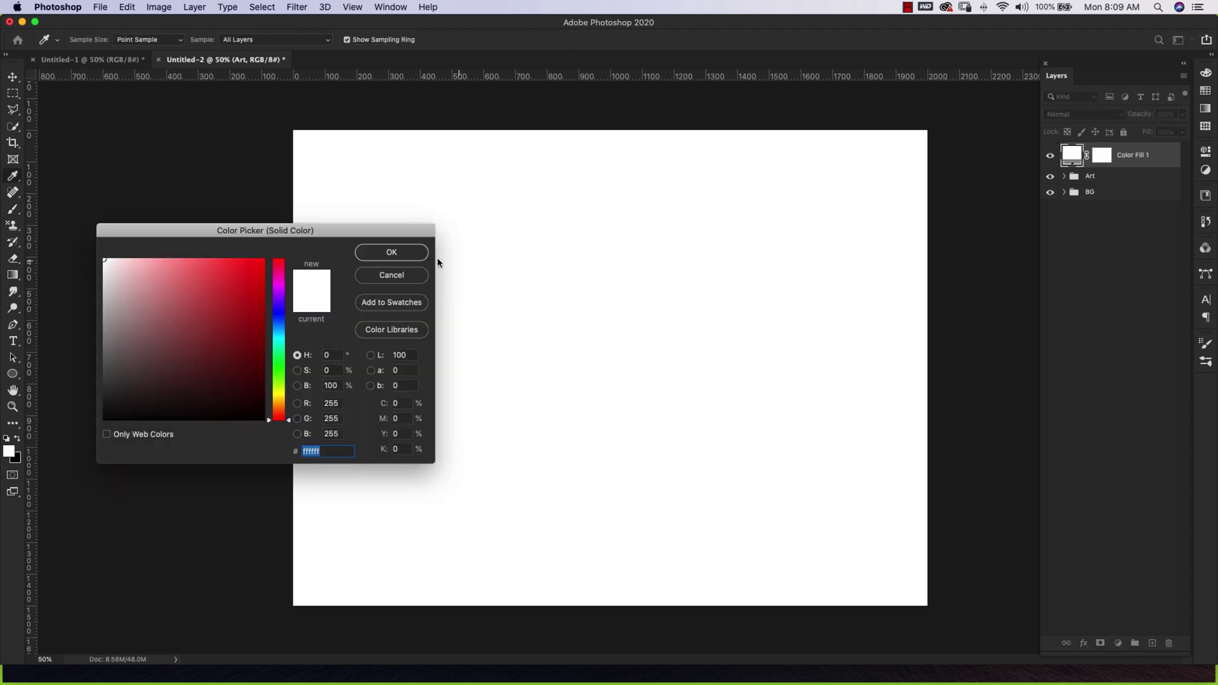
pyautogui.click(403, 254)
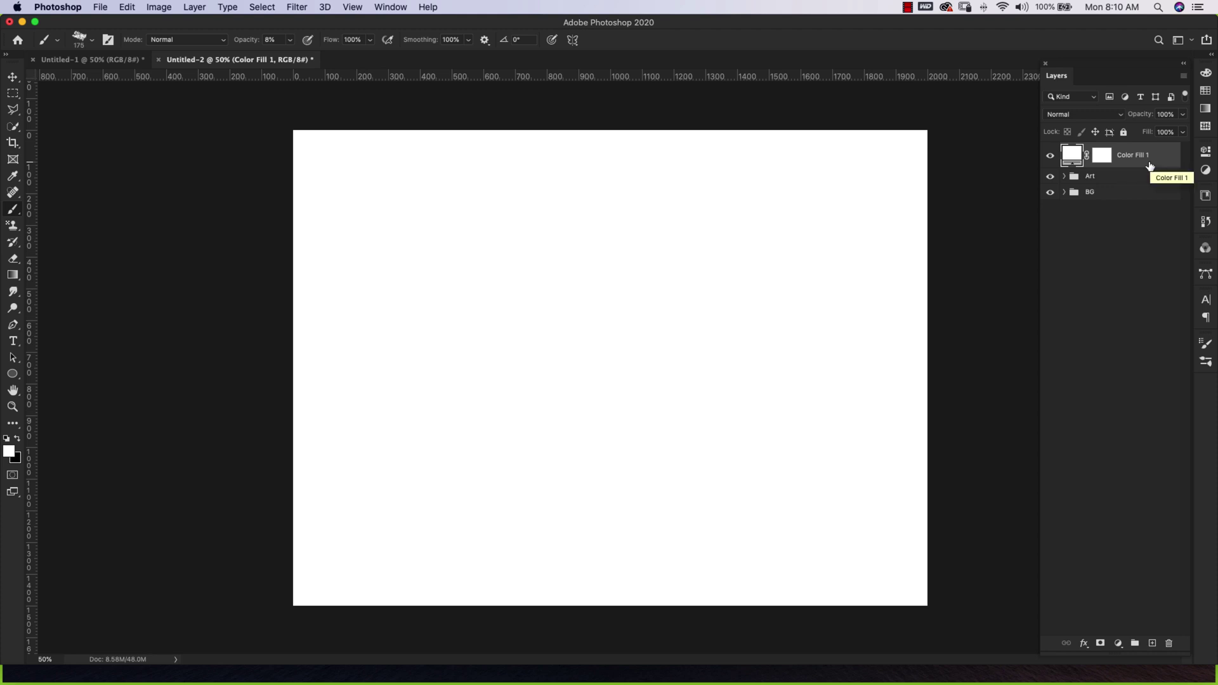
pyautogui.keyDown('alt'); pyautogui.click(1150, 166); pyautogui.keyUp('alt')
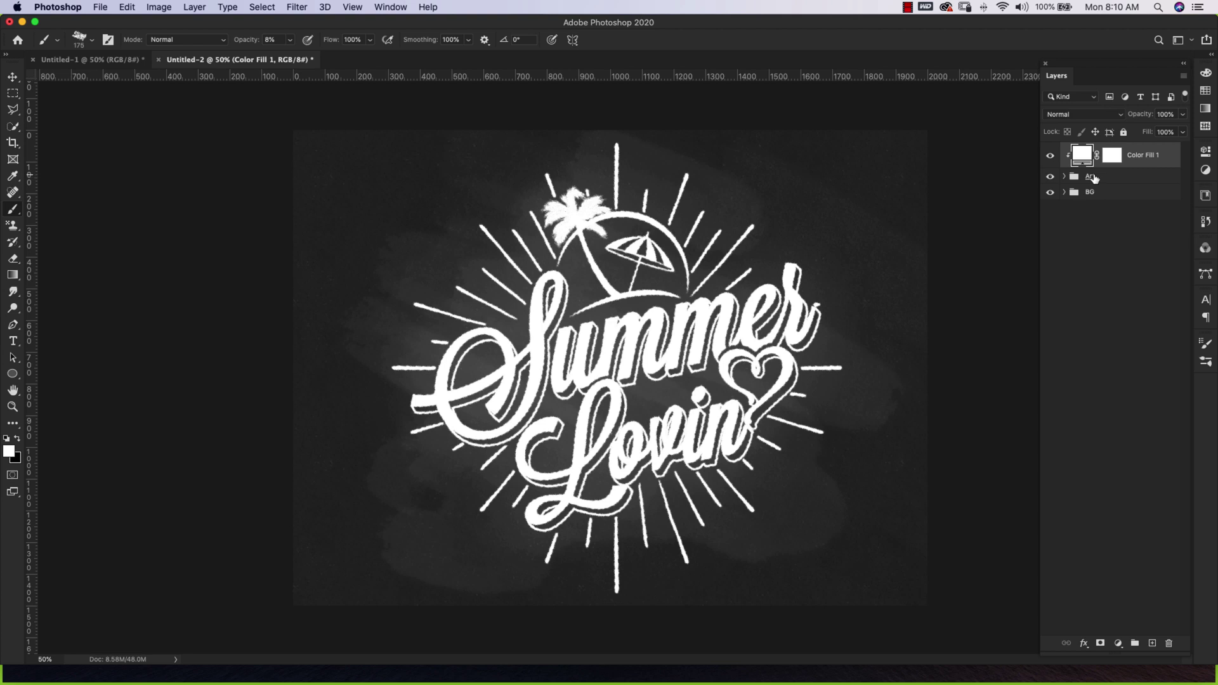
pyautogui.click(1105, 116)
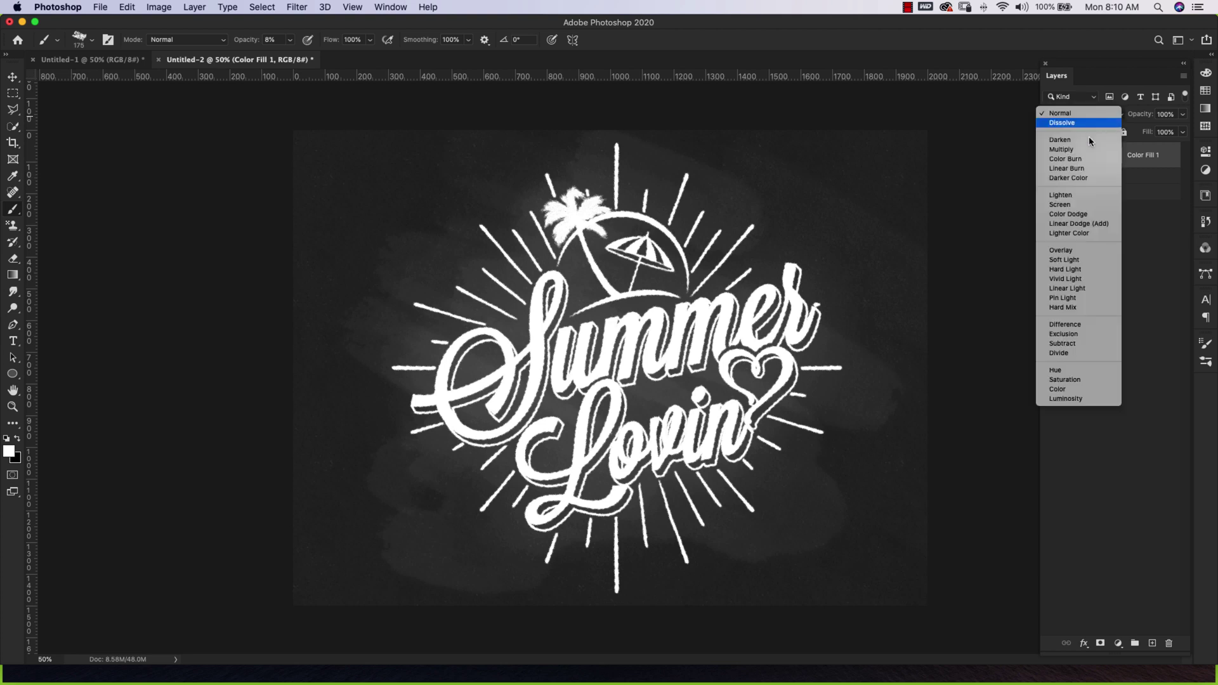
pyautogui.click(1063, 391)
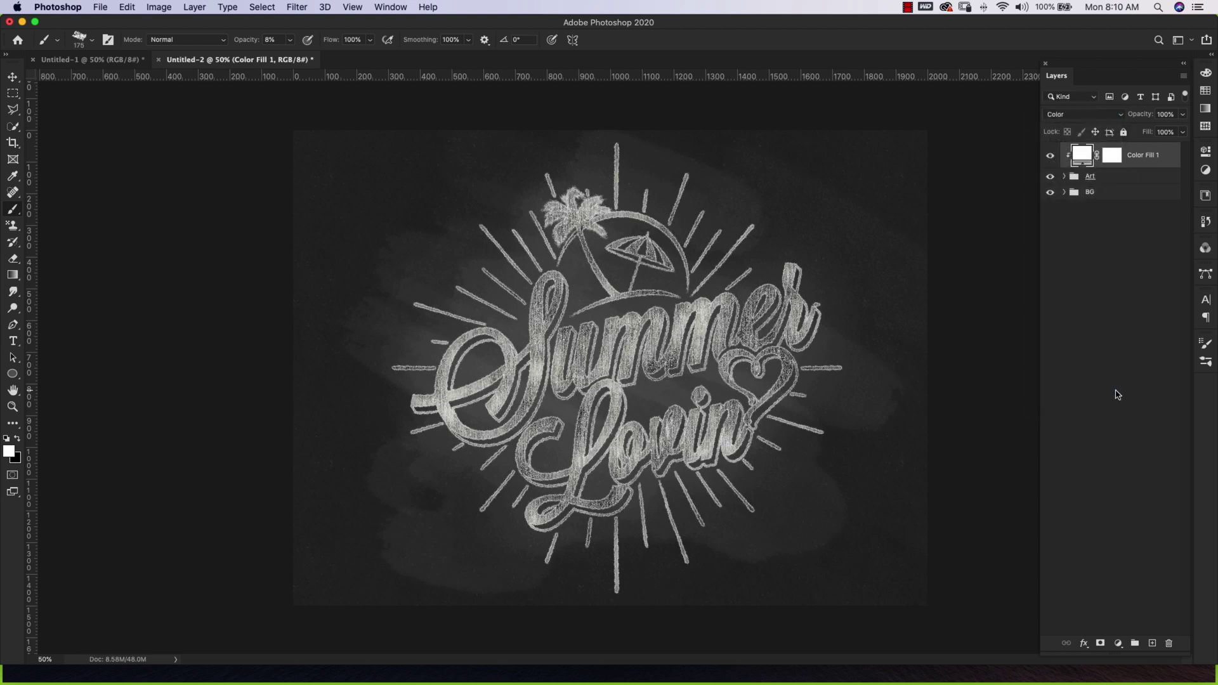
# Change the fill colour to teal 89afae to tint the chalk lettering.
pyautogui.doubleClick(1084, 157)
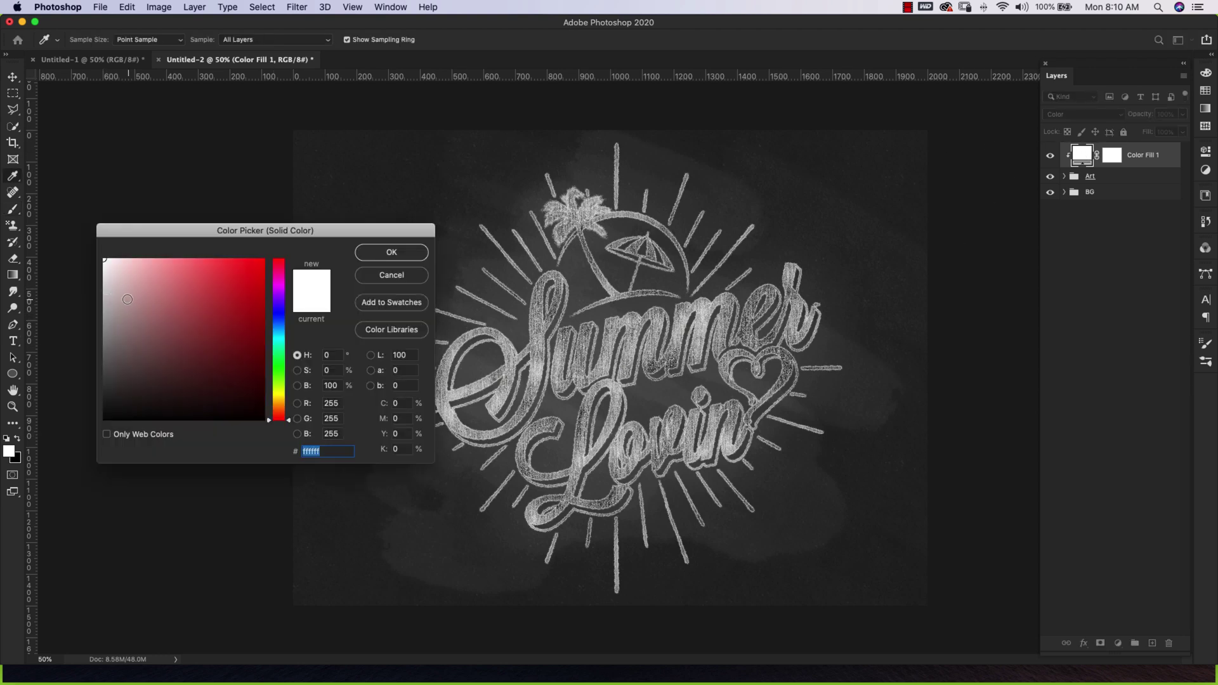
pyautogui.moveTo(128, 299); pyautogui.dragTo(123, 318)
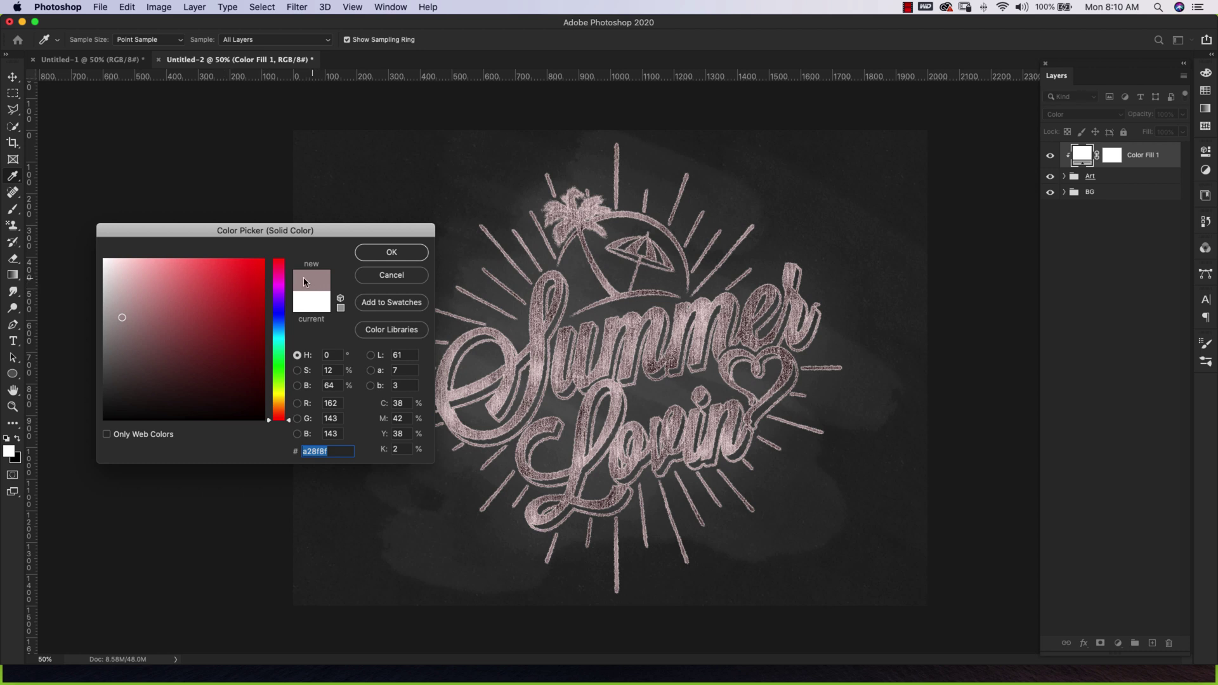
pyautogui.click(249, 278)
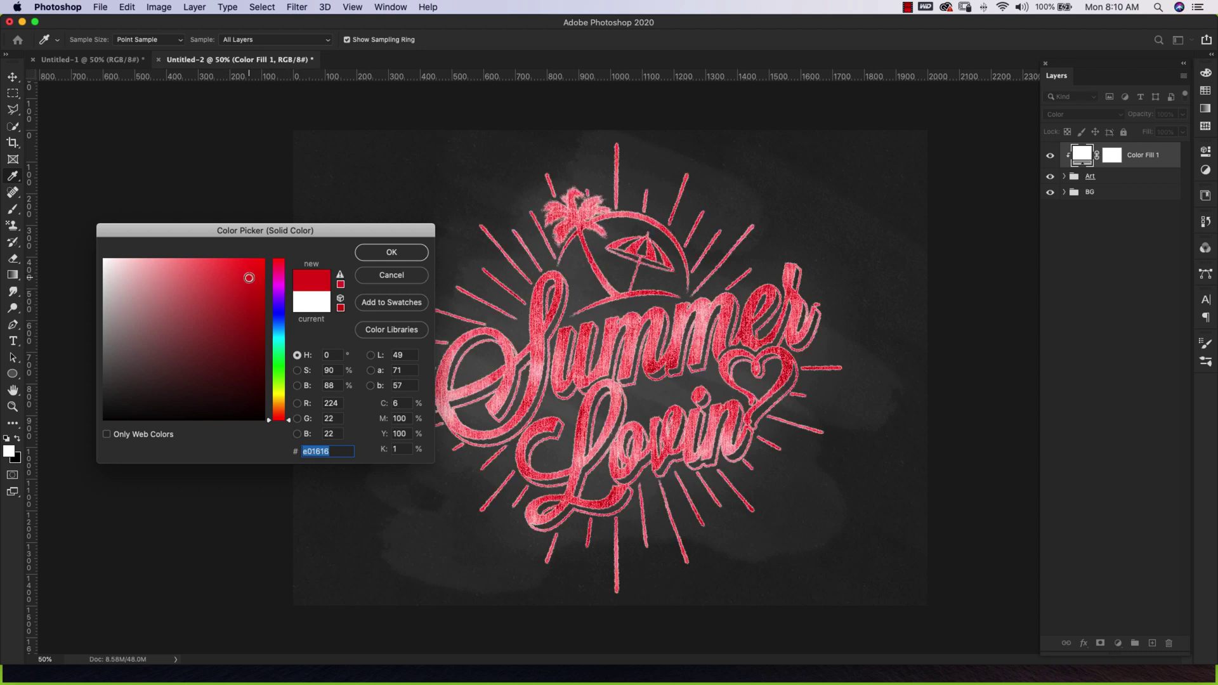
pyautogui.click(139, 309)
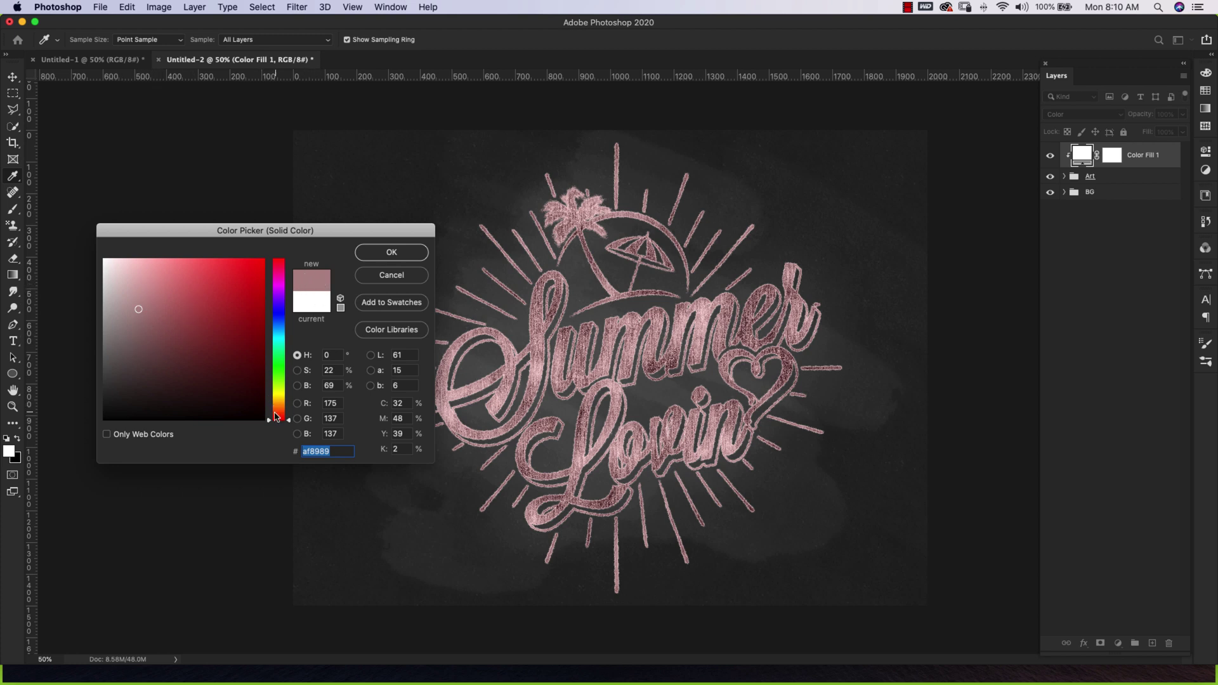
pyautogui.moveTo(271, 420); pyautogui.dragTo(274, 340)
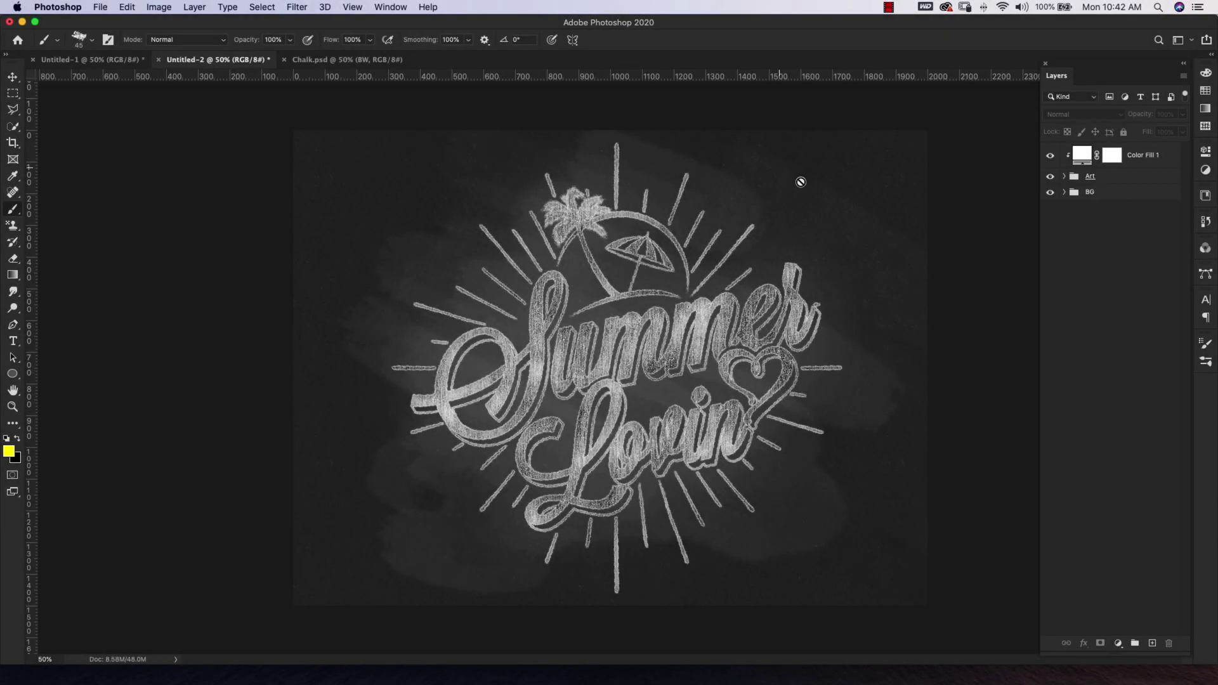
# Open the Art smart object for editing and hide the original Artwork 1 lettering.
pyautogui.click(1065, 177)
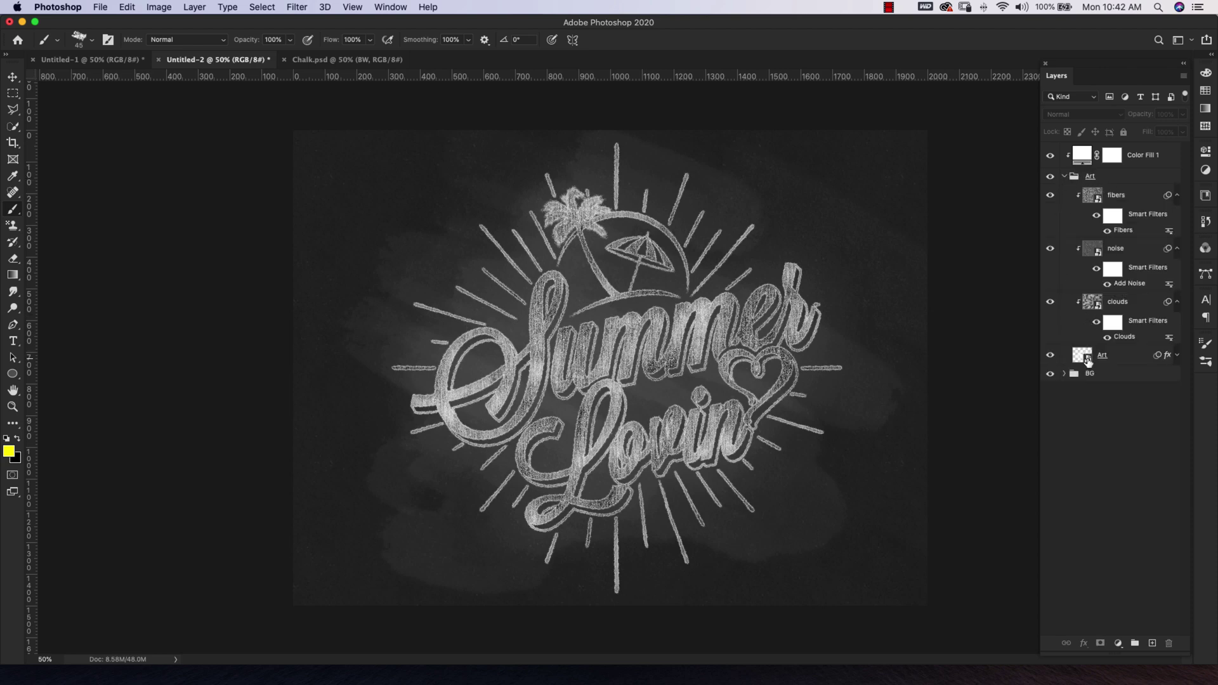
pyautogui.doubleClick(1086, 357)
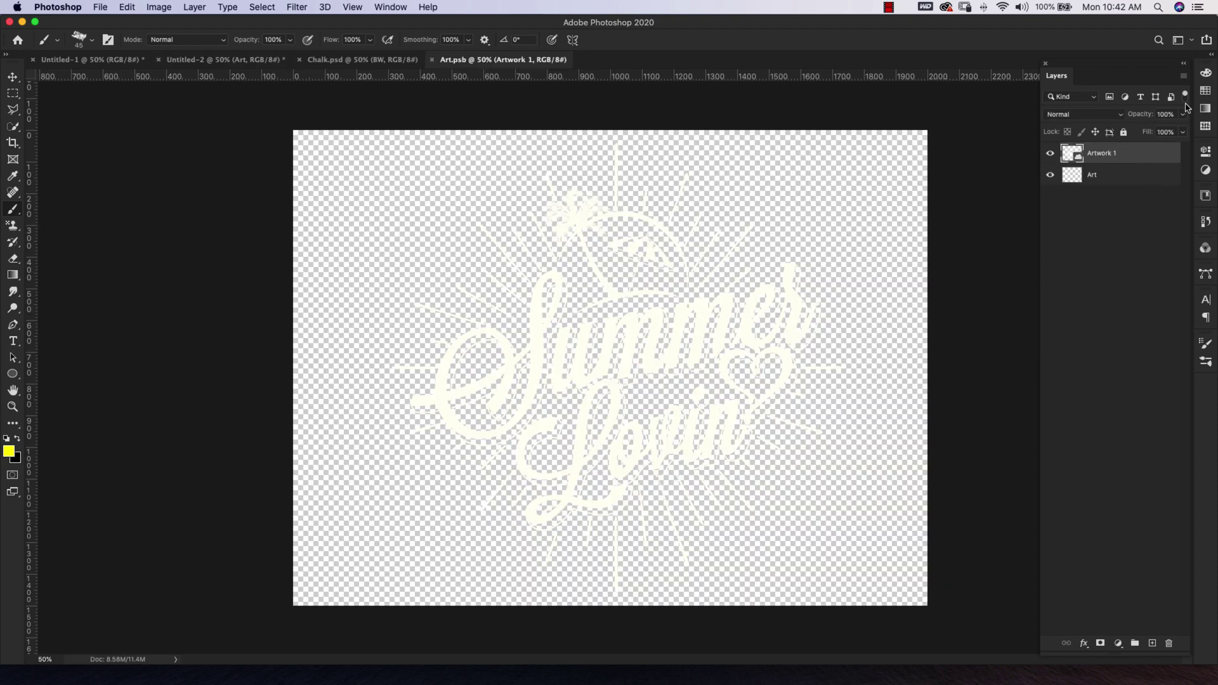
pyautogui.click(1050, 153)
# Add a 'Hello!' text layer in the Willona font at 298 px.
pyautogui.click(13, 341)
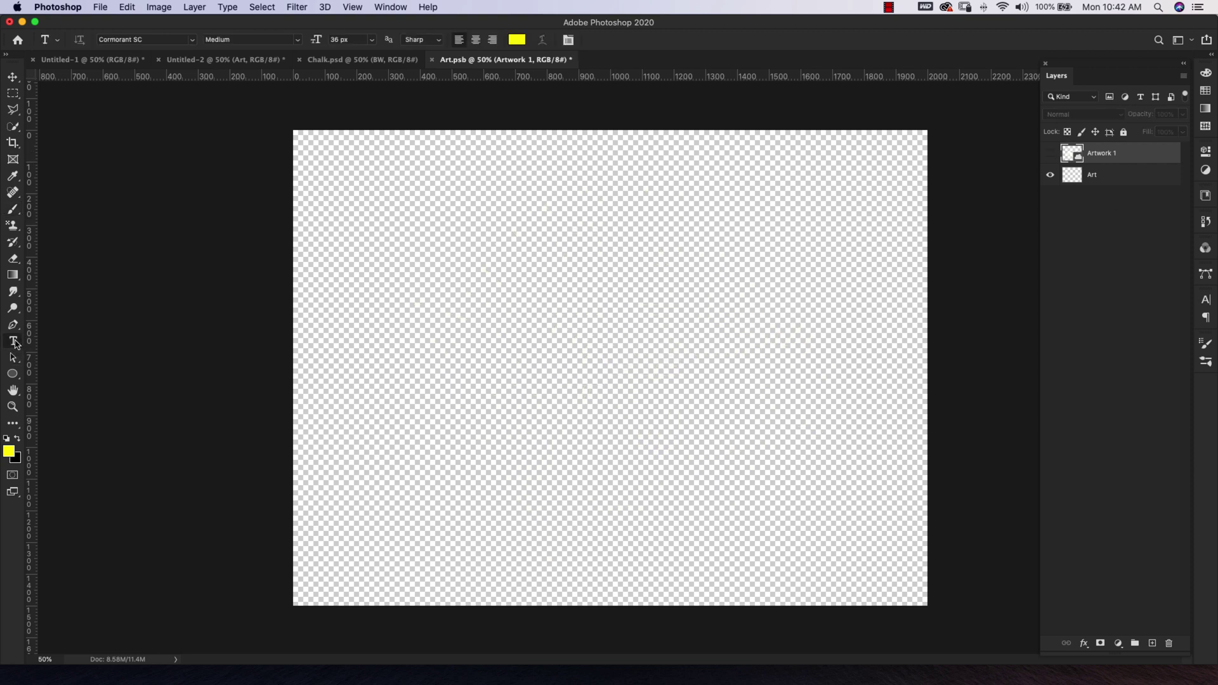
pyautogui.click(196, 40)
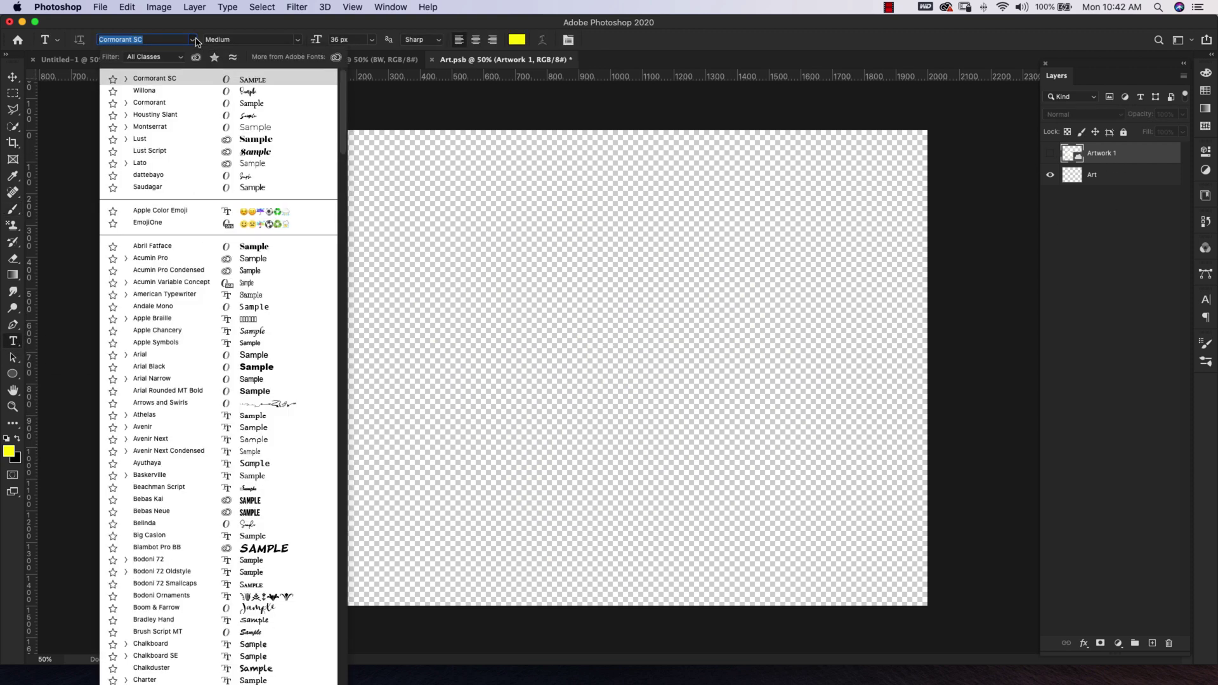
pyautogui.click(181, 90)
pyautogui.click(507, 276)
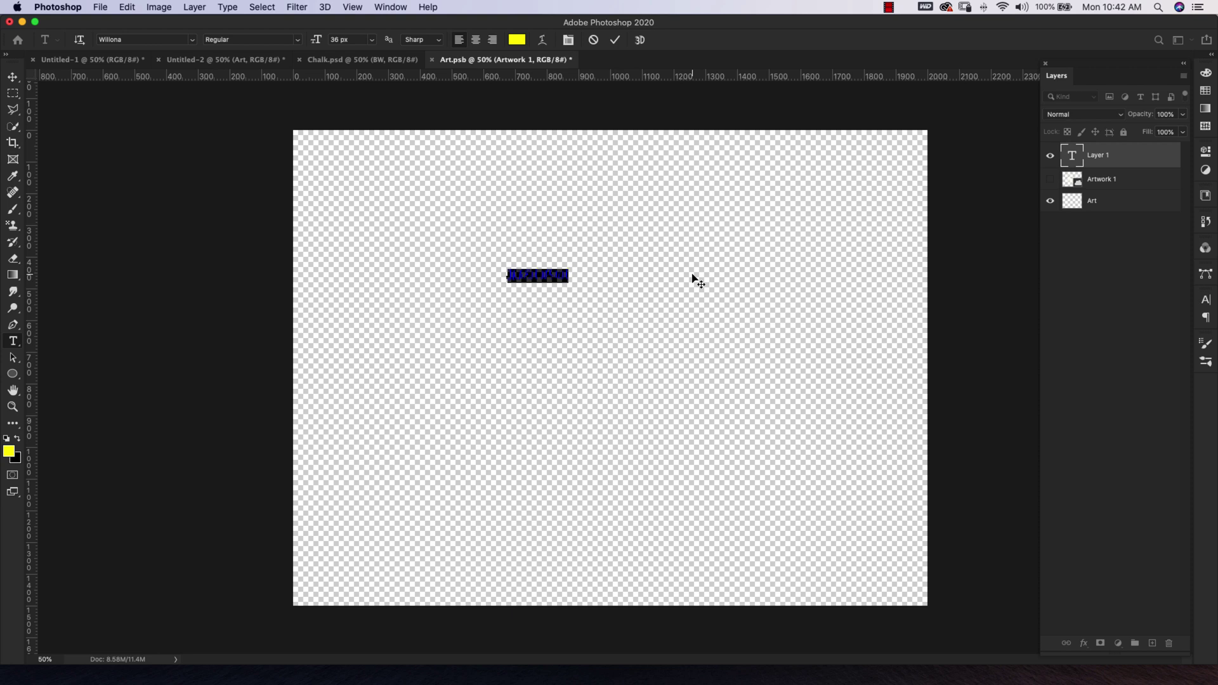
pyautogui.press('super+t')
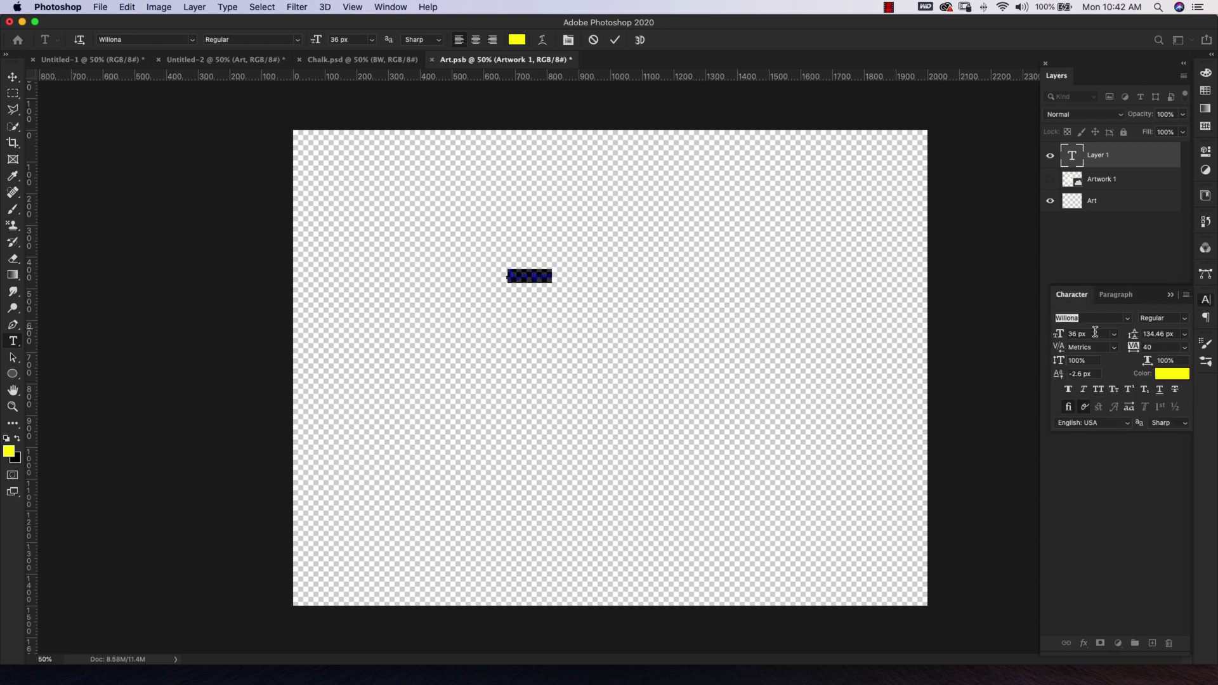
pyautogui.moveTo(1060, 339); pyautogui.dragTo(1199, 341)
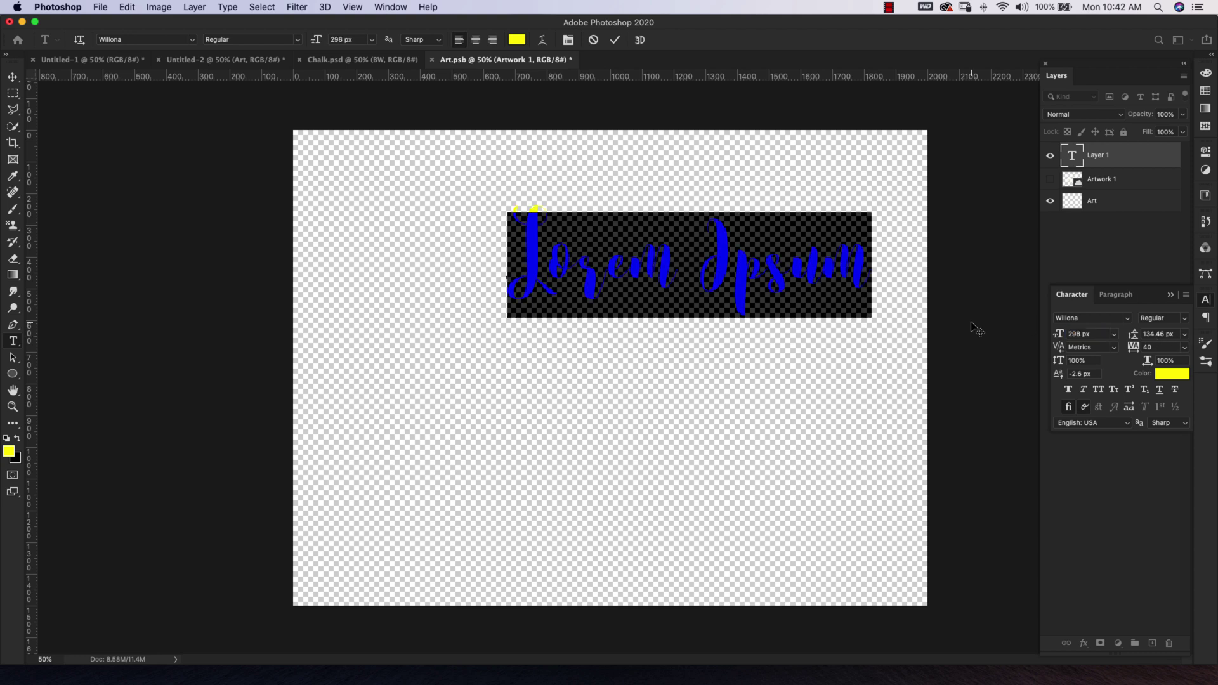
pyautogui.write('Hello!')
pyautogui.press('super+Return')
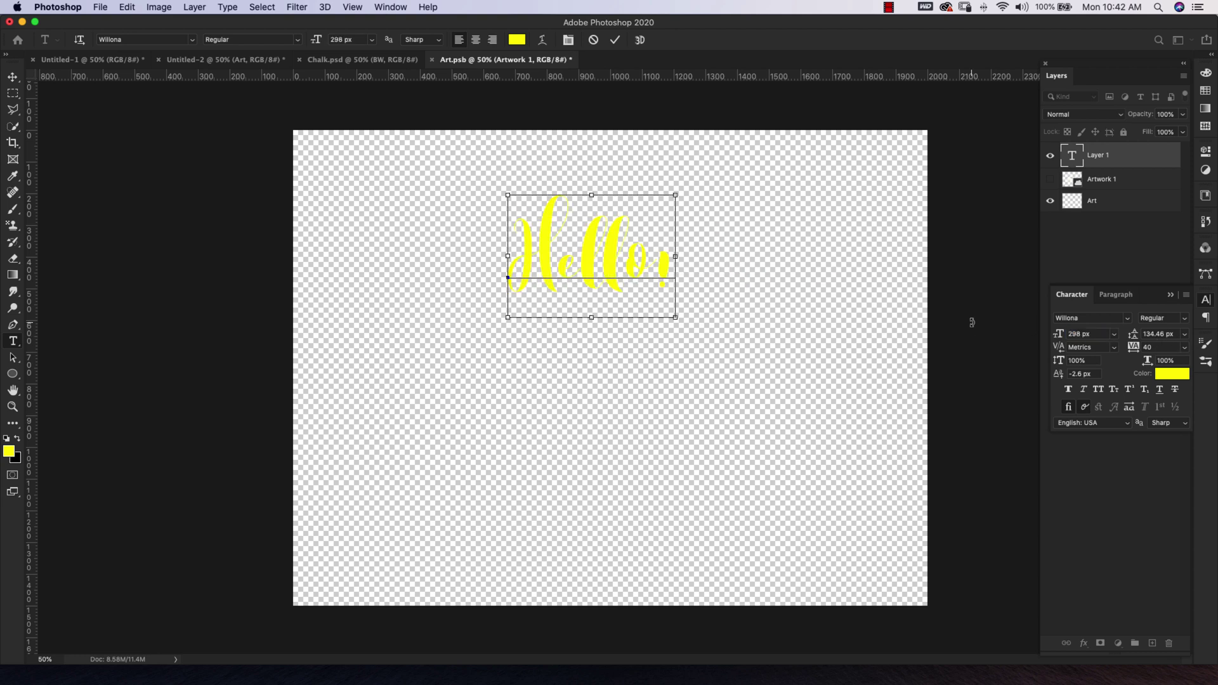
# Scale Hello! up to about 310%, reposition it, then close and save the smart object.
pyautogui.press('v')
pyautogui.moveTo(668, 293); pyautogui.dragTo(775, 350)
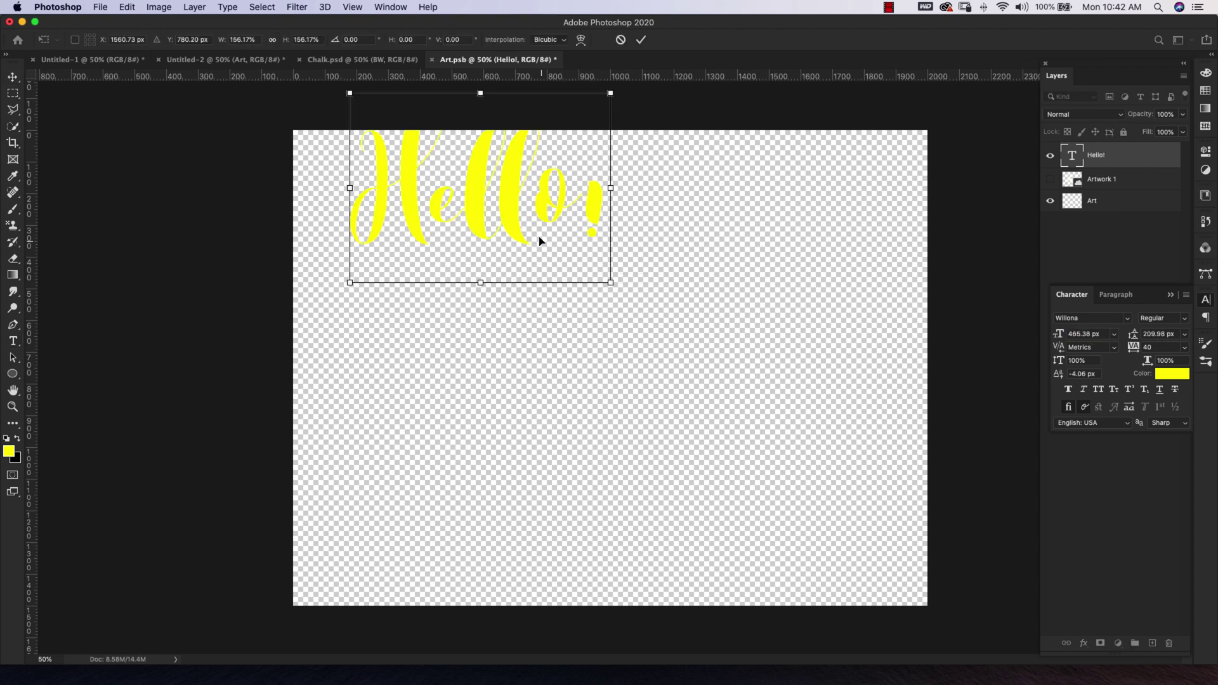
pyautogui.moveTo(538, 239); pyautogui.dragTo(787, 469)
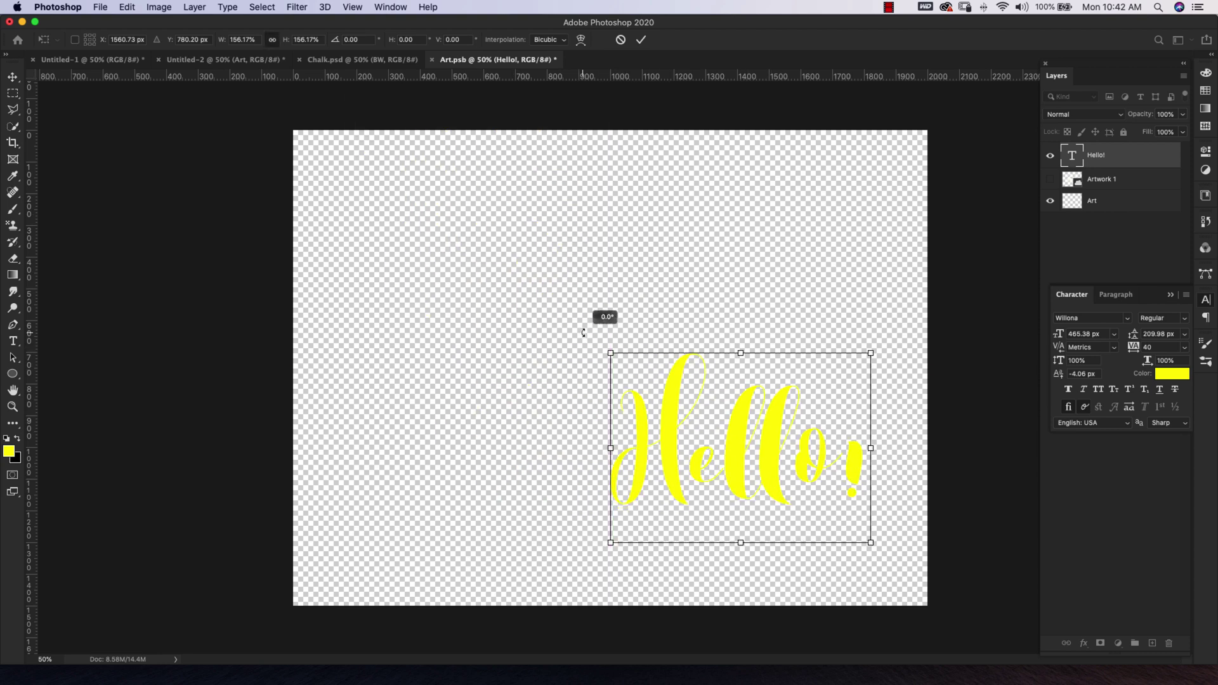
pyautogui.moveTo(610, 353); pyautogui.dragTo(353, 166)
pyautogui.moveTo(653, 363); pyautogui.dragTo(666, 383)
pyautogui.press('Return')
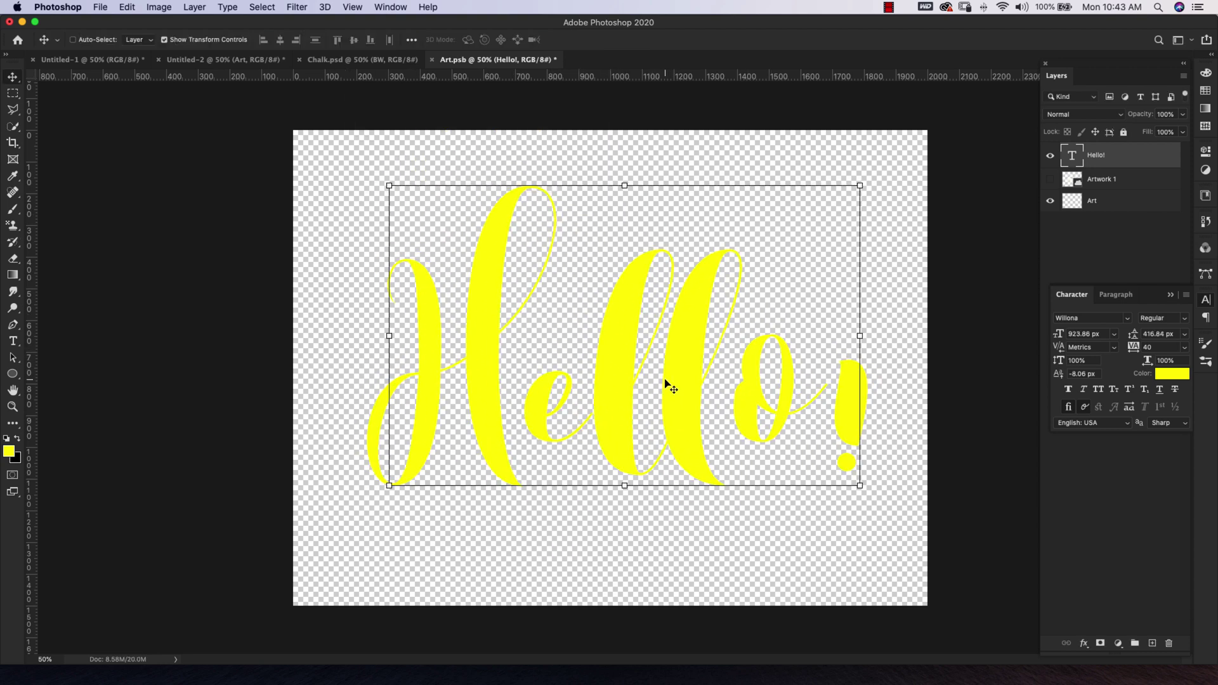
pyautogui.click(434, 59)
pyautogui.click(704, 236)
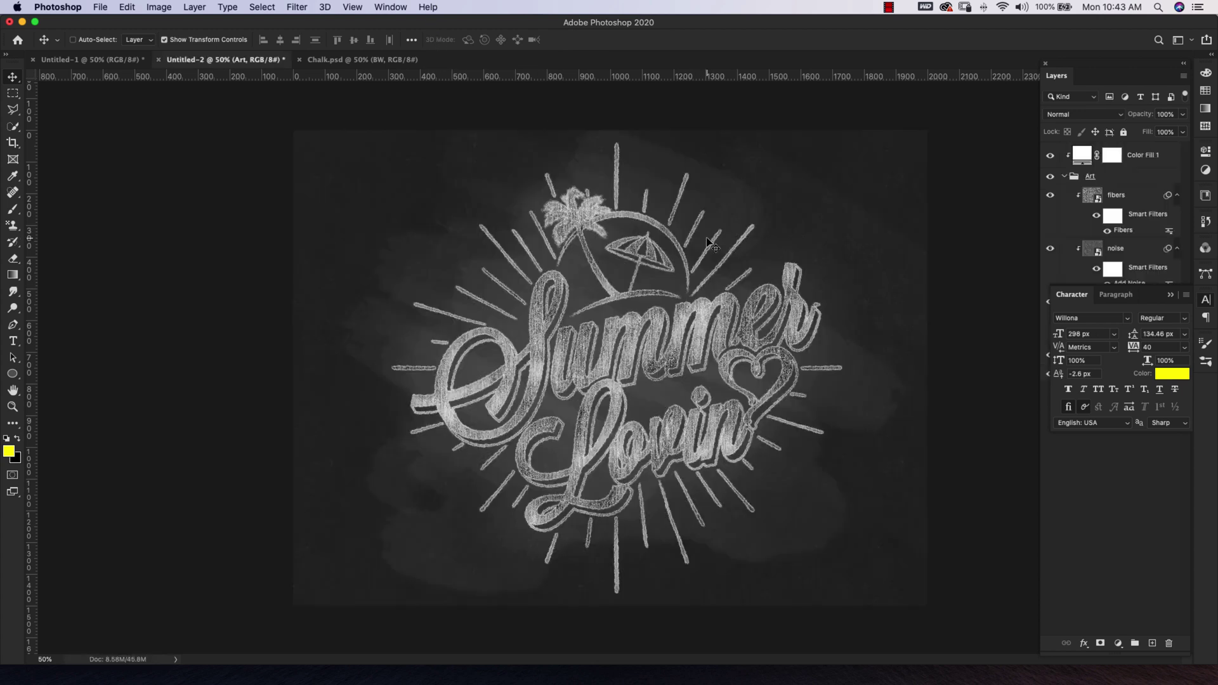